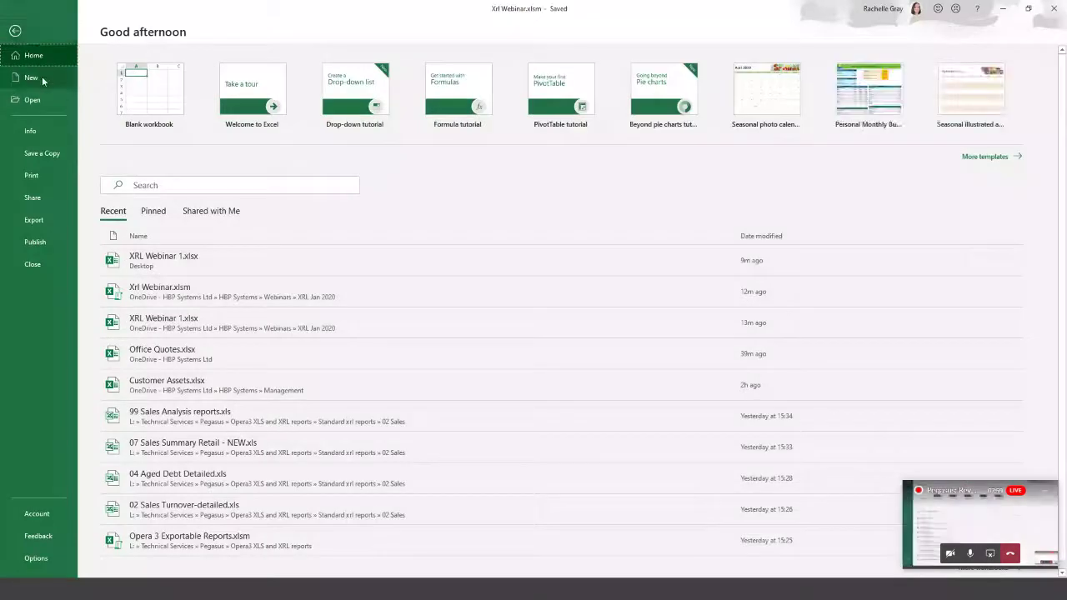
Create a new blank workbook, show the Infor Q&A tab and select cell B4.
left_click(39, 76)
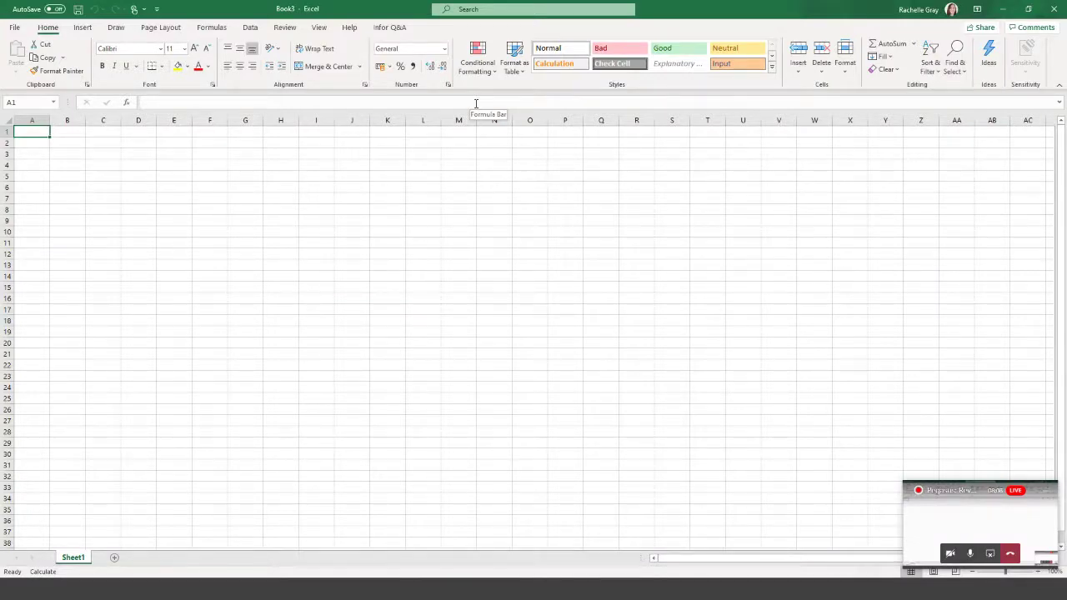
left_click(390, 28)
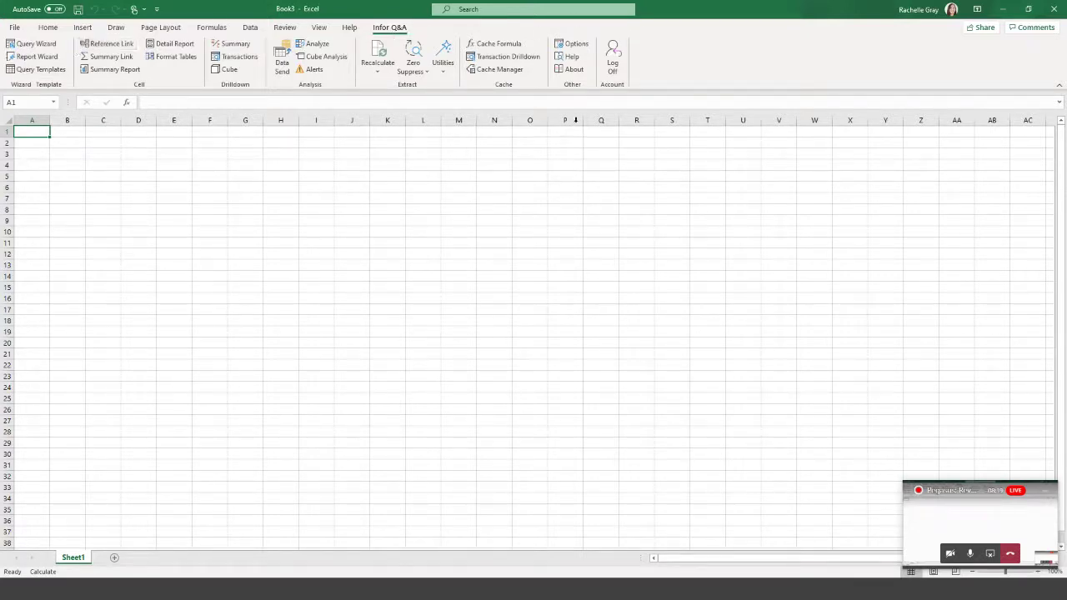
left_click(78, 166)
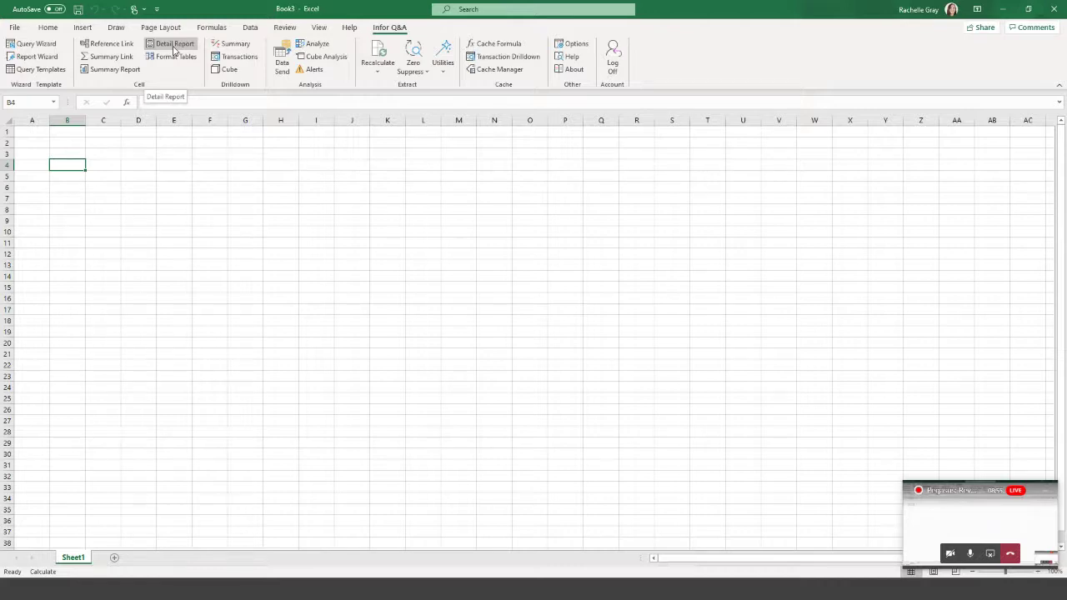
Open a new Detail Report definition, select its Company ID filter, and minimise the Excel windows.
left_click(174, 51)
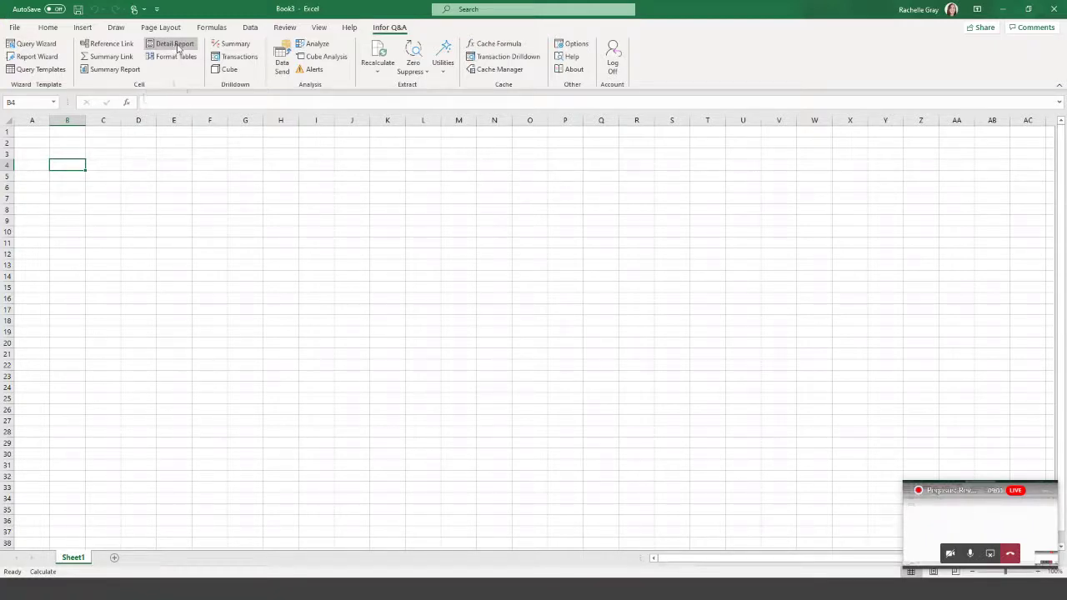
left_click(176, 44)
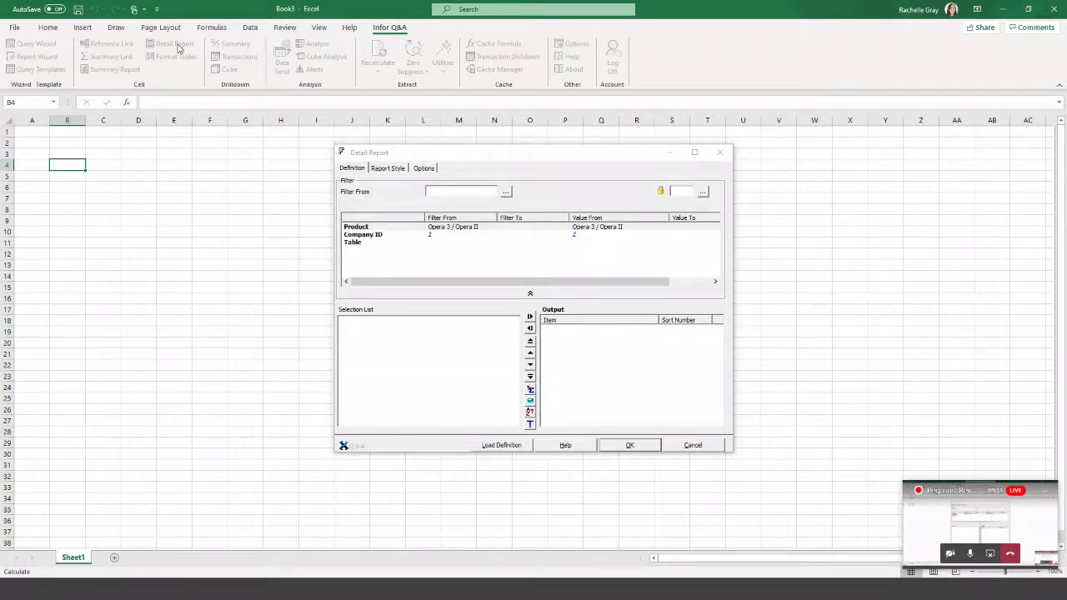
left_click(349, 433)
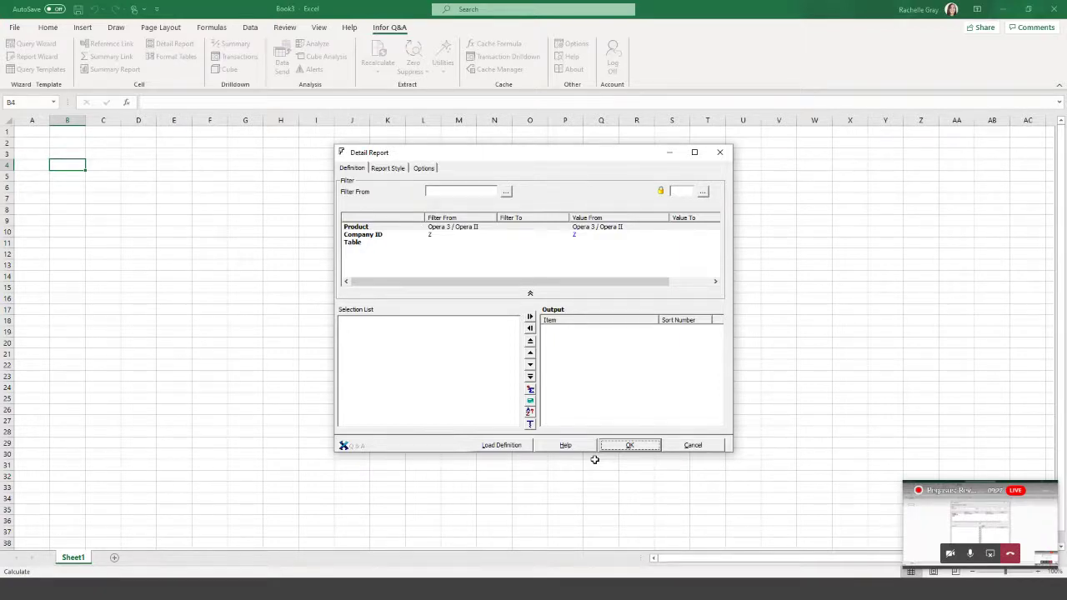
left_click(371, 236)
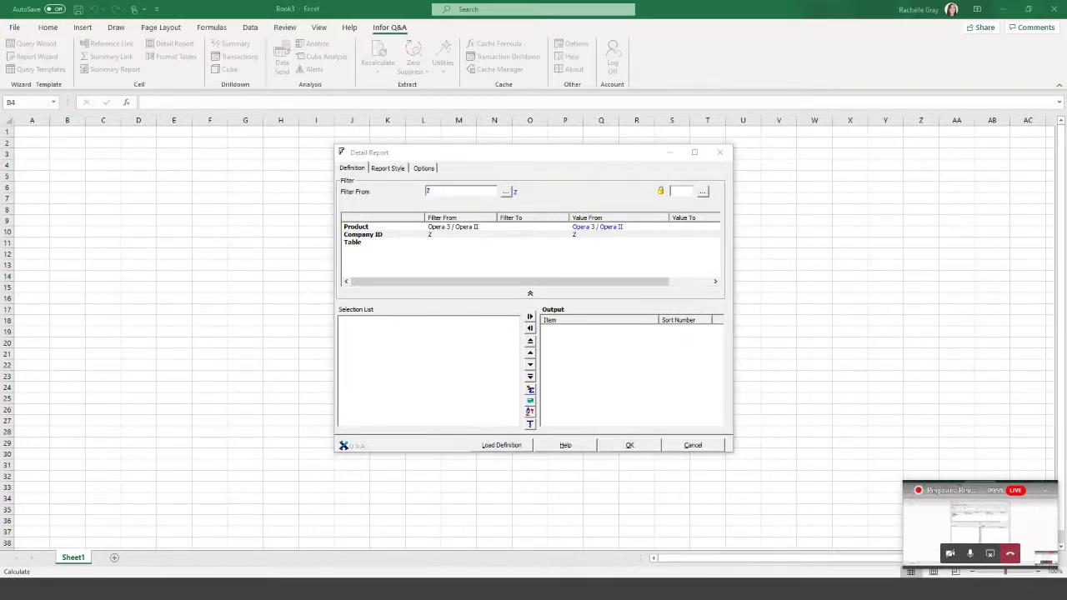
left_click(1003, 13)
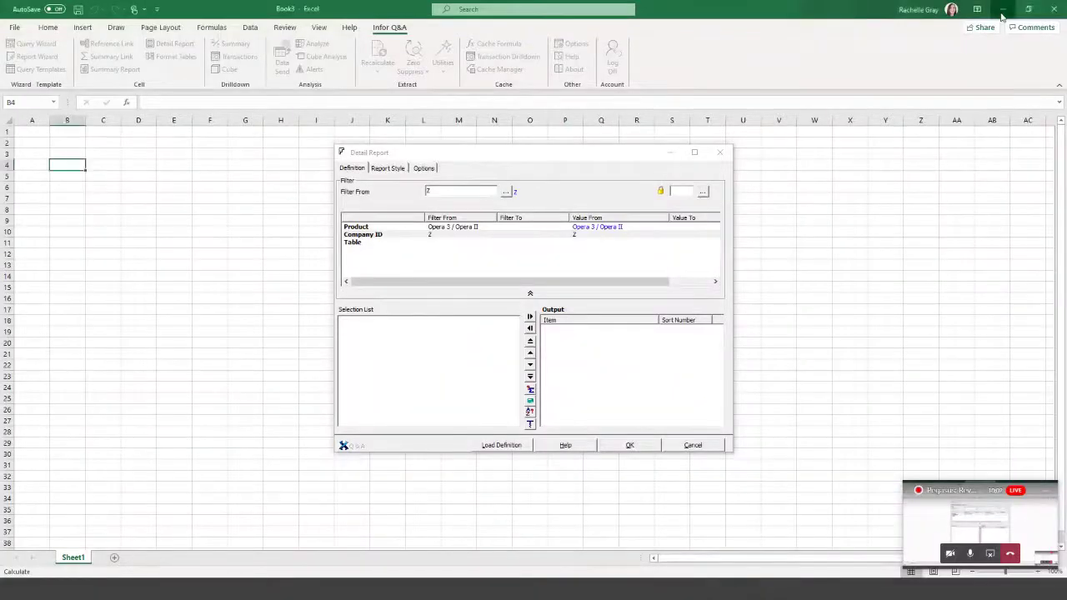
left_click(1003, 12)
Log on to Opera 3 as admin.
left_click(672, 154)
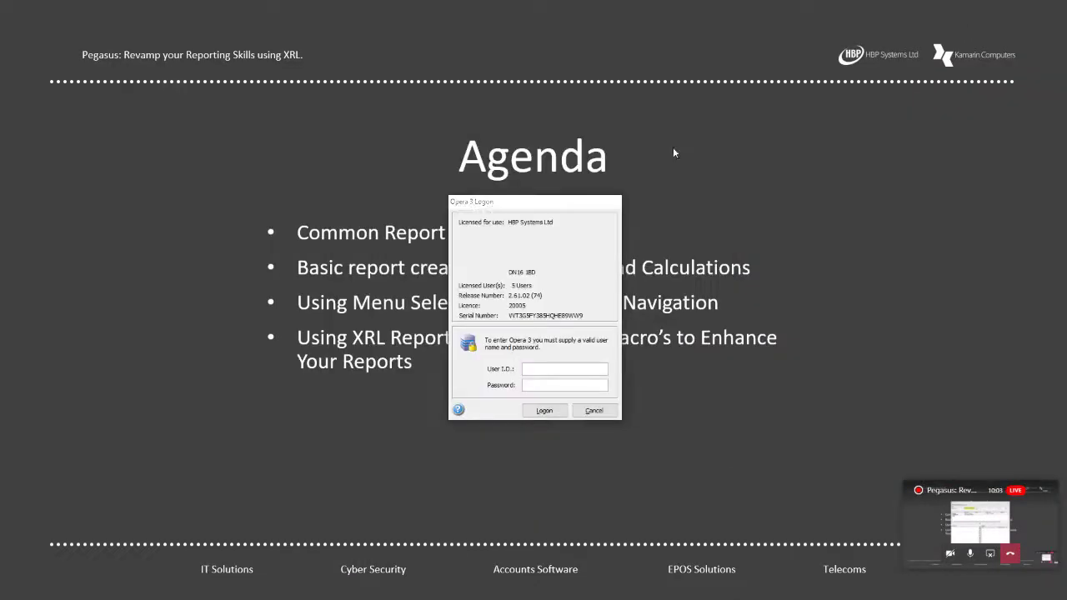
type("admin")
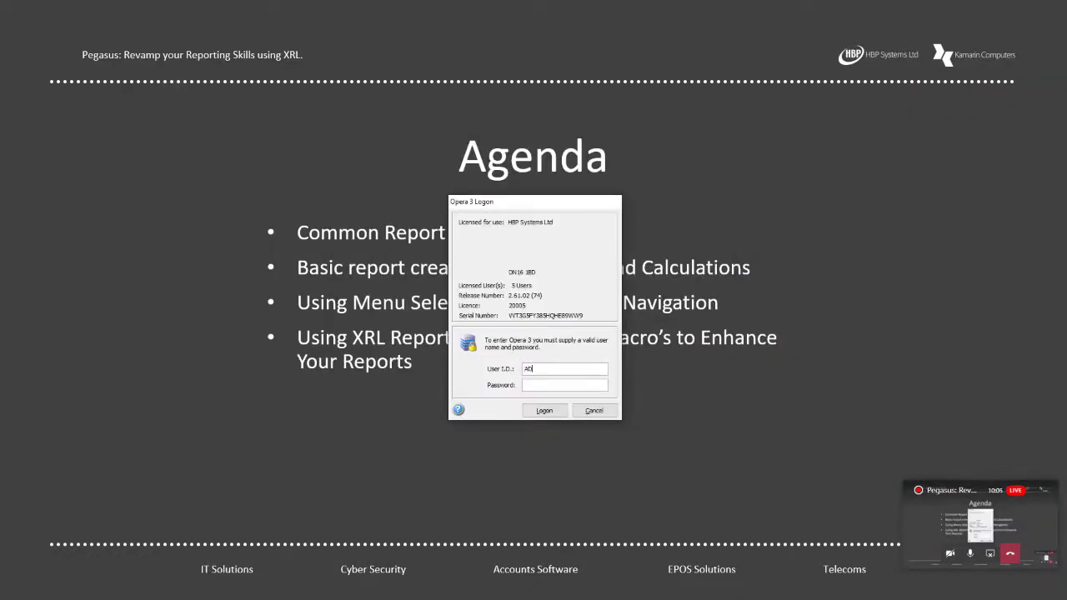
key("Return")
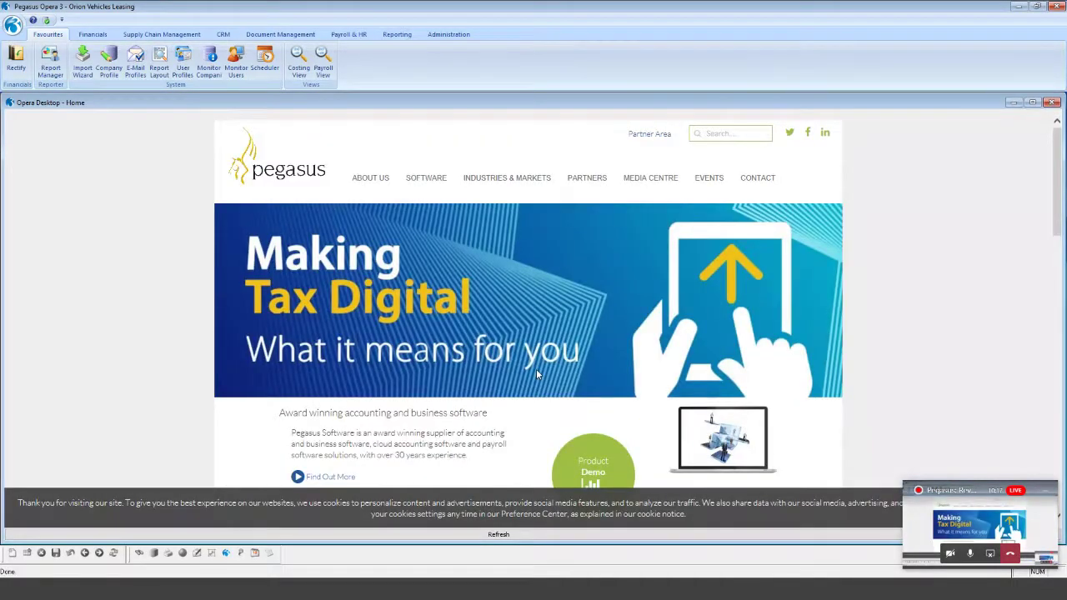
View a customer's account transactions in Sales Processing.
left_click(94, 35)
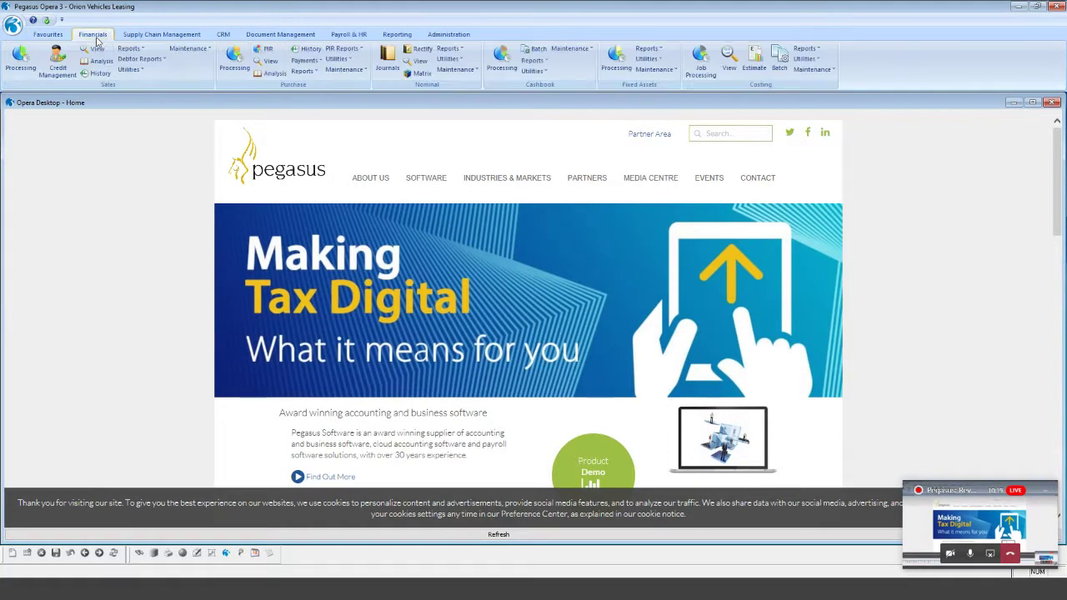
left_click(21, 60)
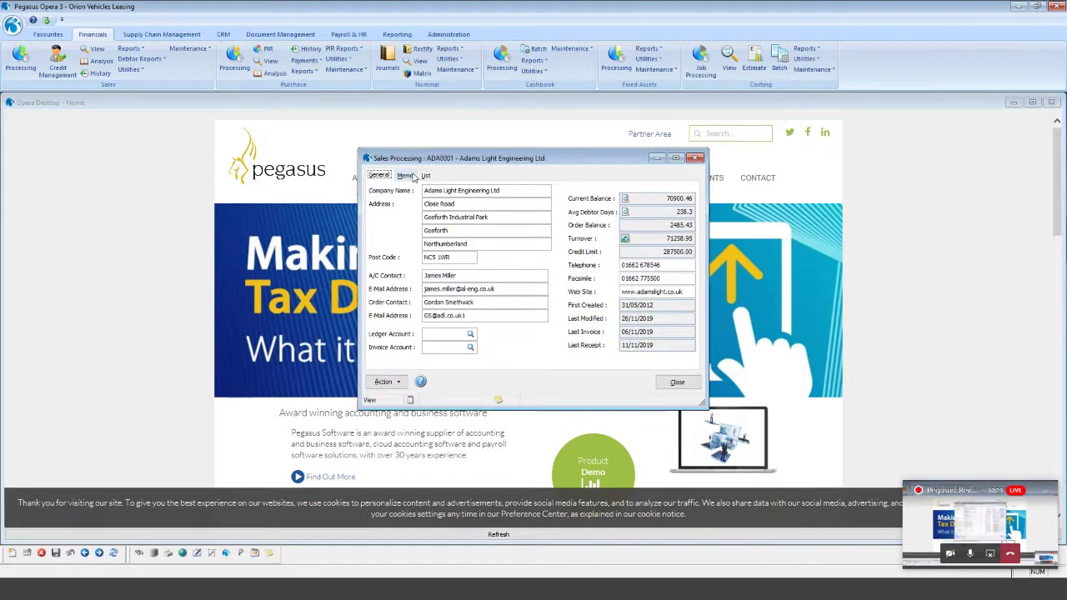
left_click(388, 384)
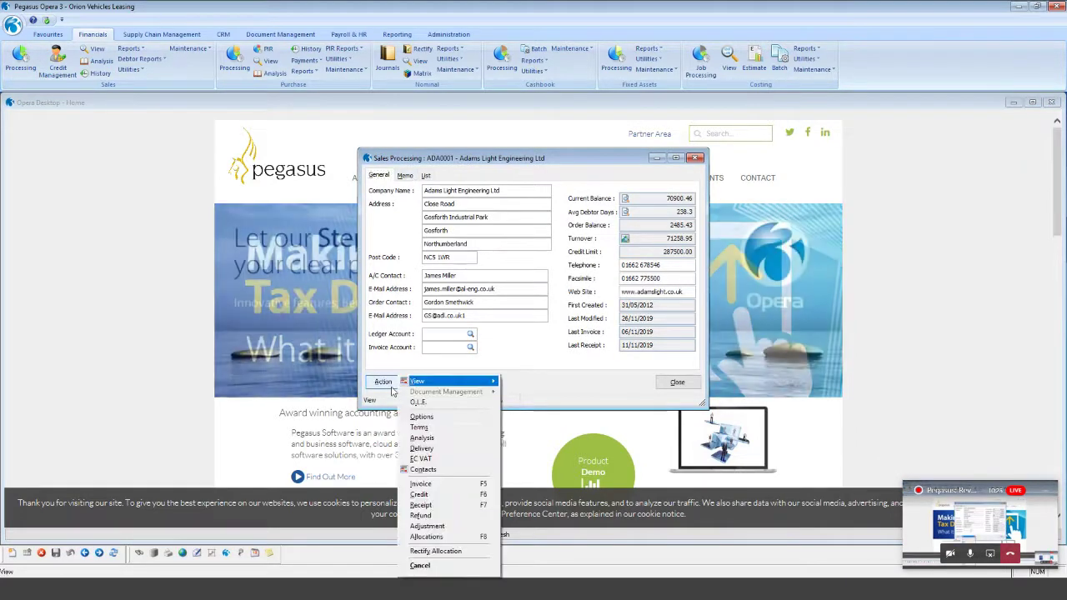
mouse_move(478, 386)
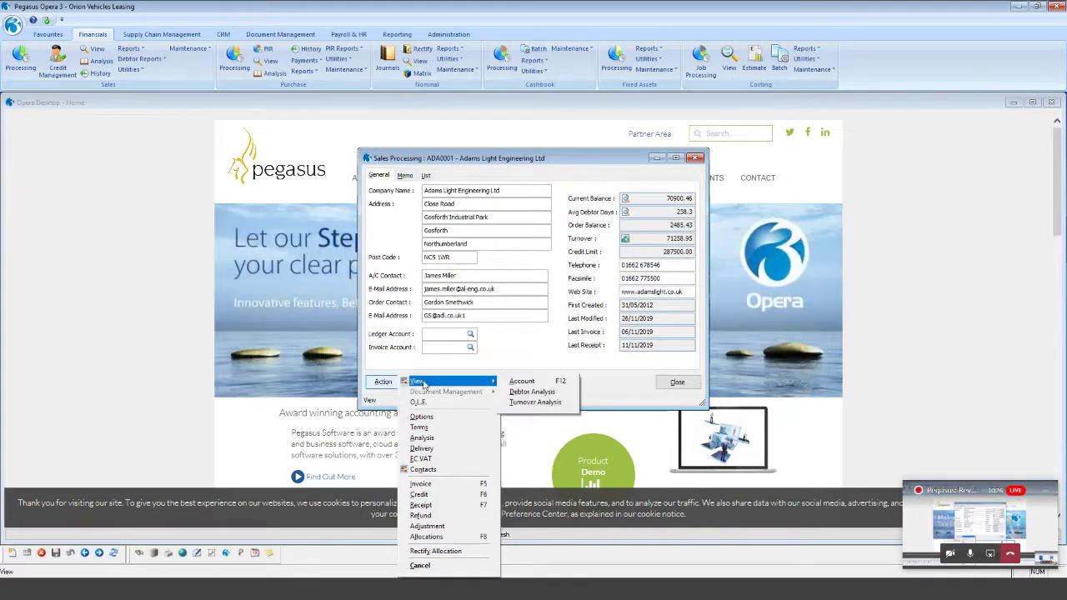
left_click(523, 382)
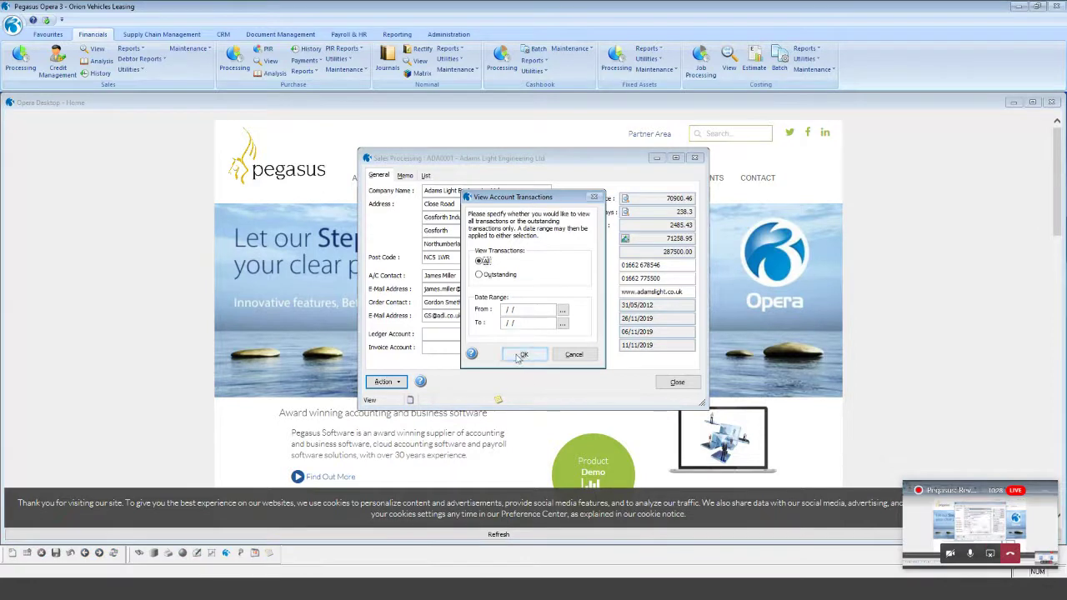
left_click(522, 356)
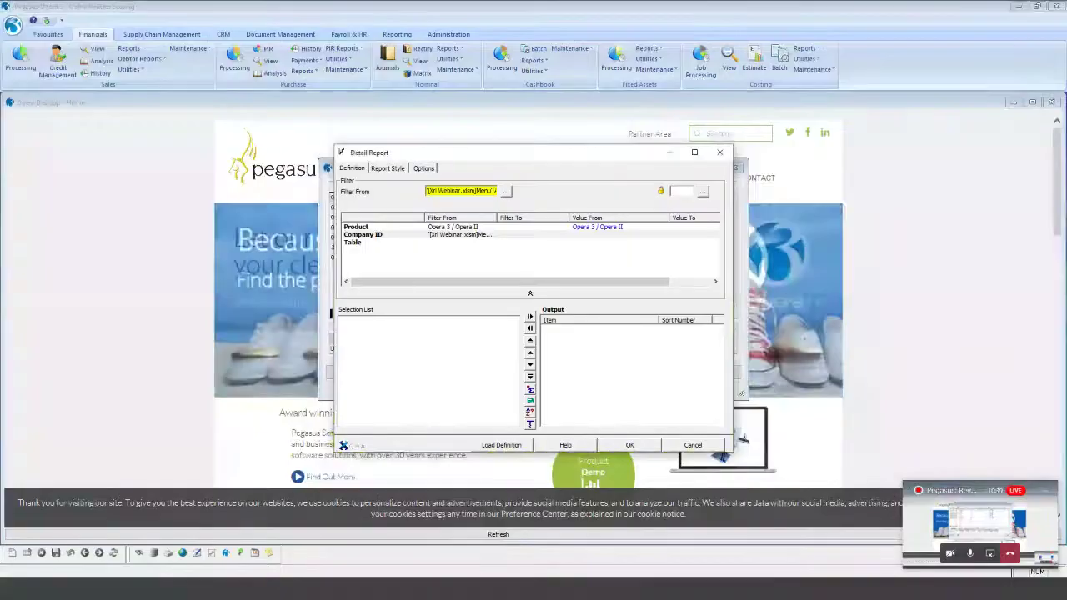
Set the Detail Report's Company ID filter to Z, Orion Vehicles Leasing.
key("alt+Tab")
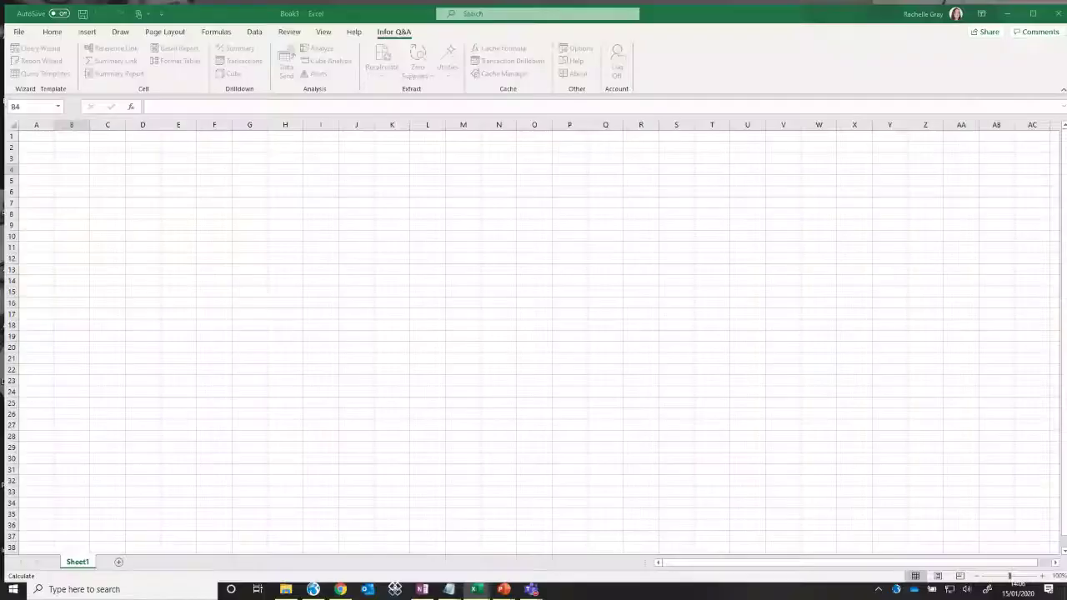
key("alt+Tab")
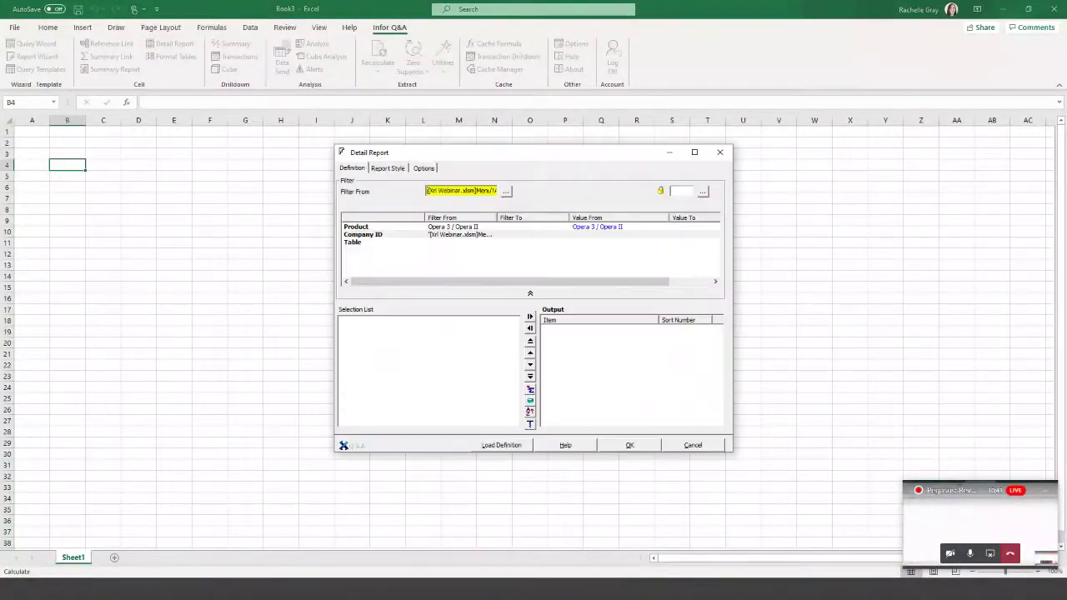
double_click(387, 238)
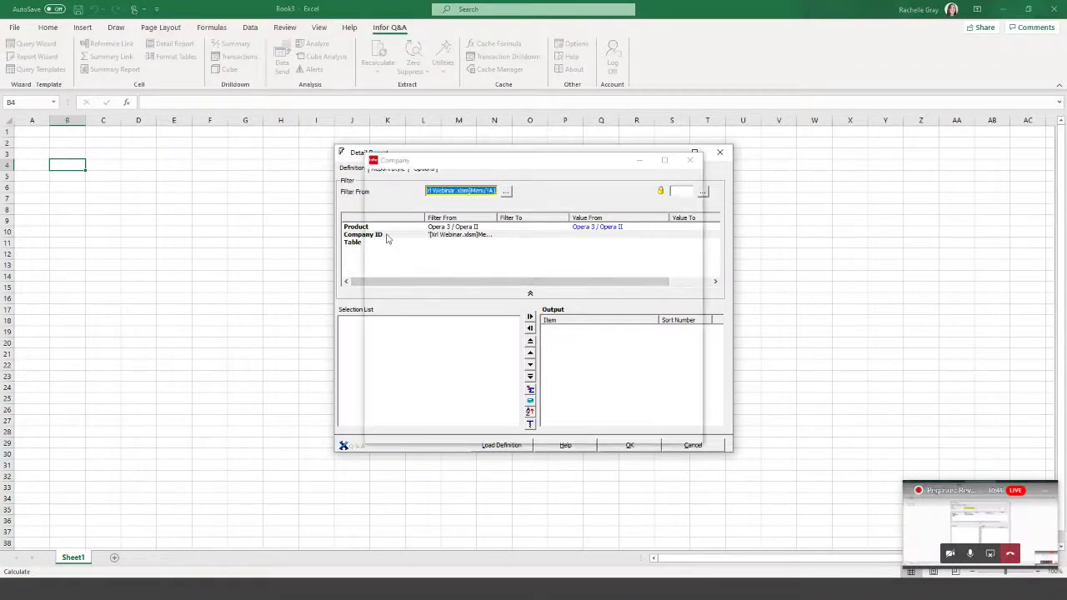
double_click(424, 190)
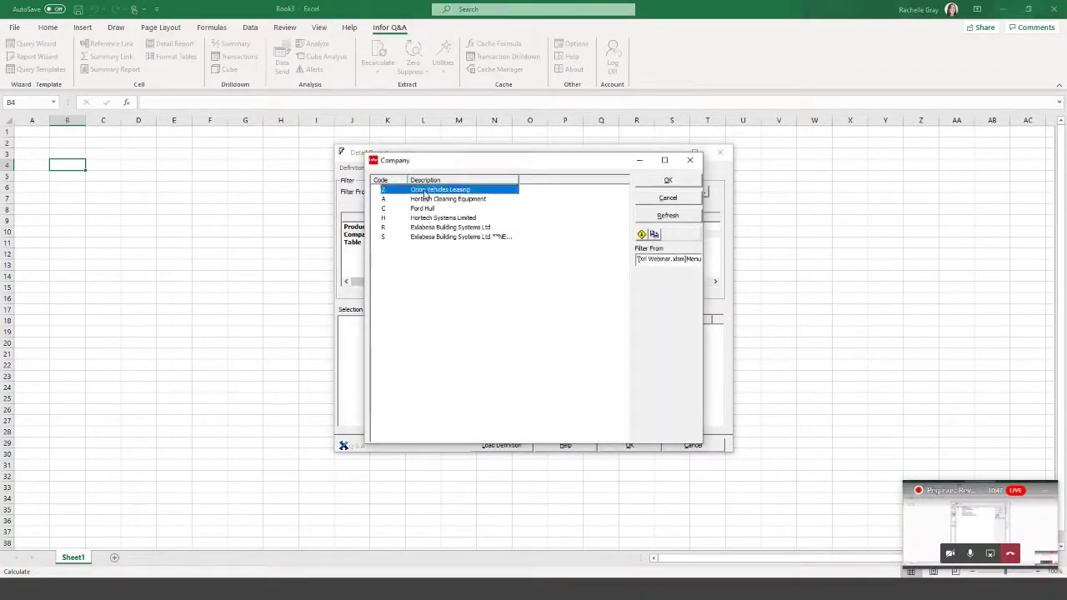
Choose SN / Accounts (SL) from the Sales tables as the report table.
double_click(372, 244)
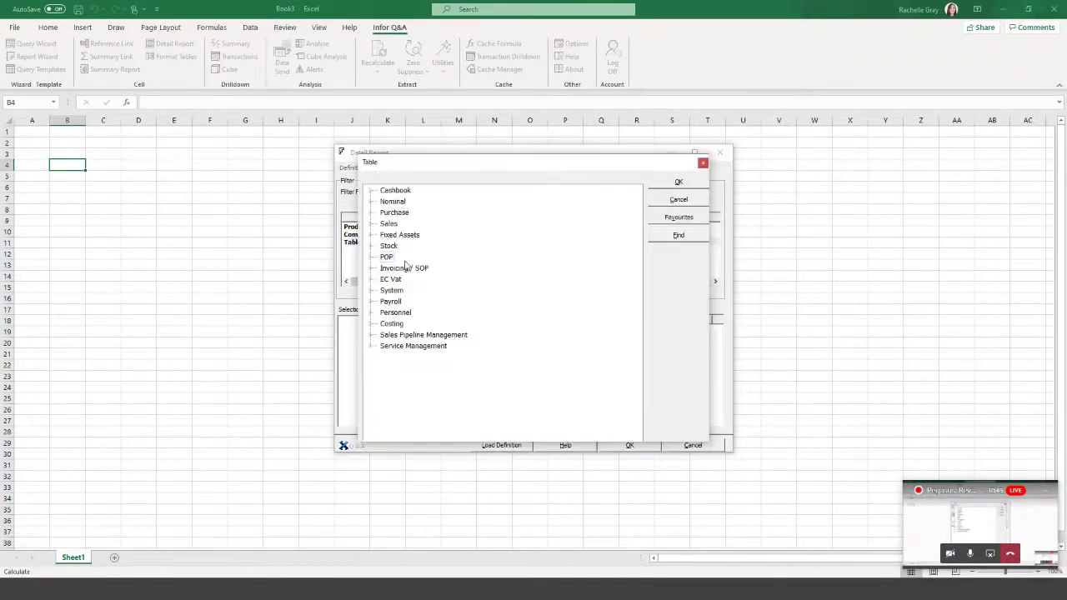
left_click(372, 224)
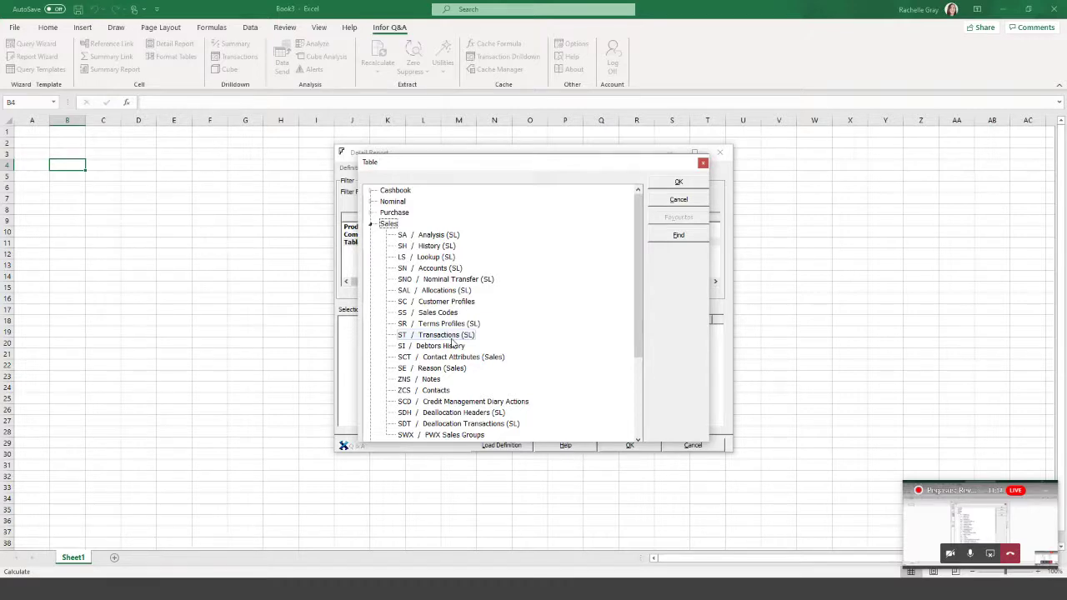
left_click(455, 268)
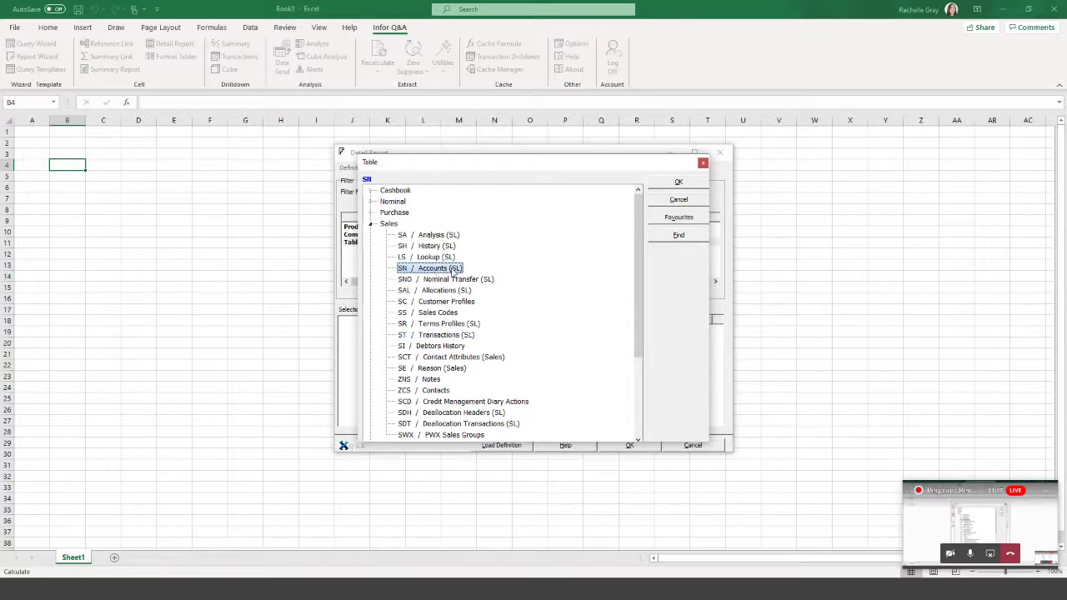
Confirm SN / Accounts (SL) as the table and scroll through its fields.
left_click(659, 187)
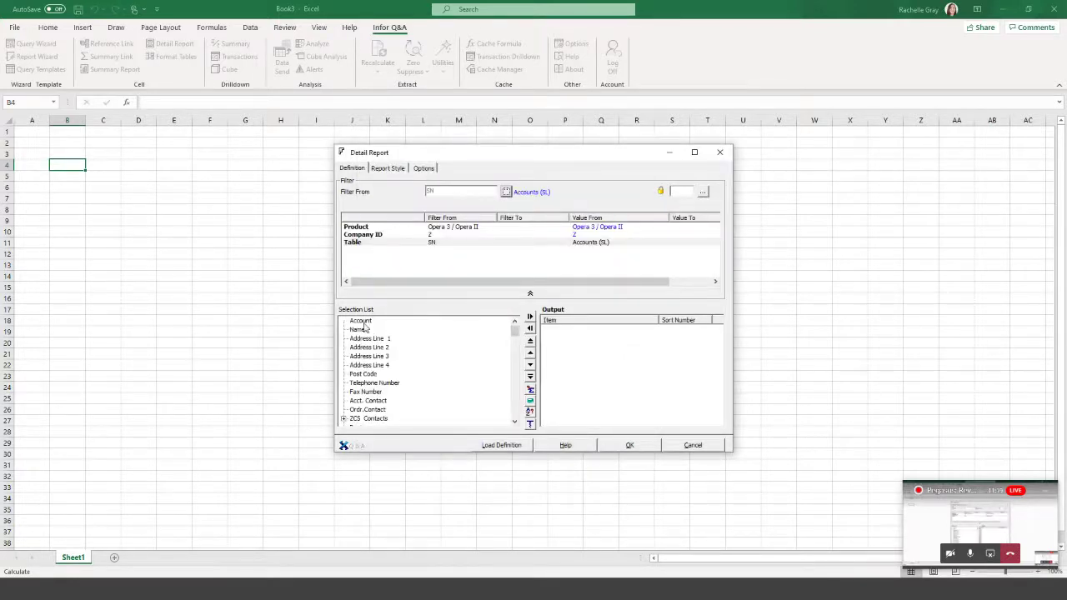
scroll(365, 378, "down", 1)
scroll(365, 378, "down", 8)
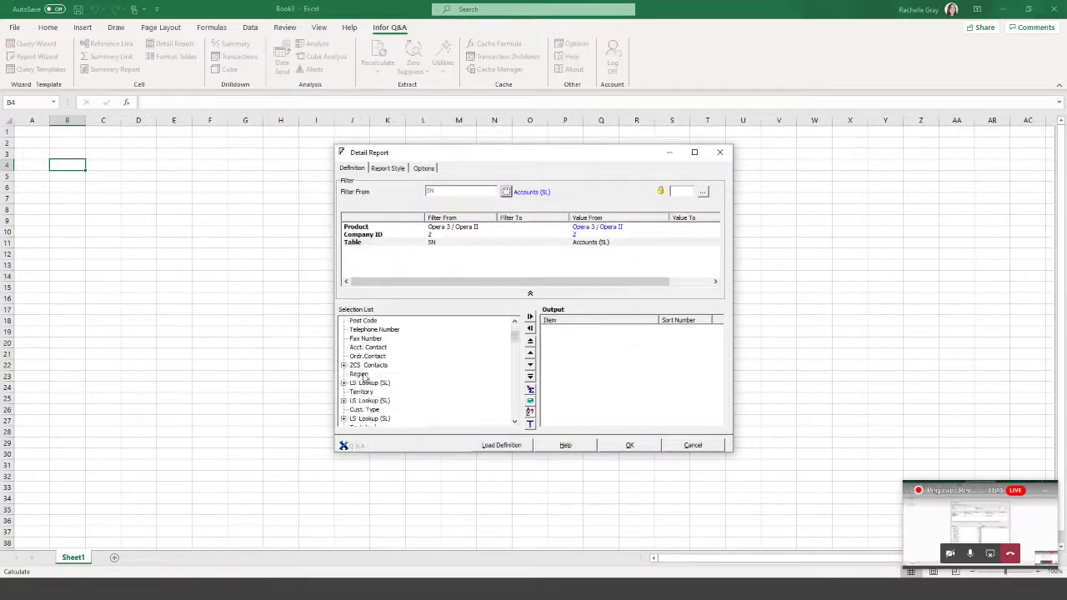
scroll(365, 378, "down", 2)
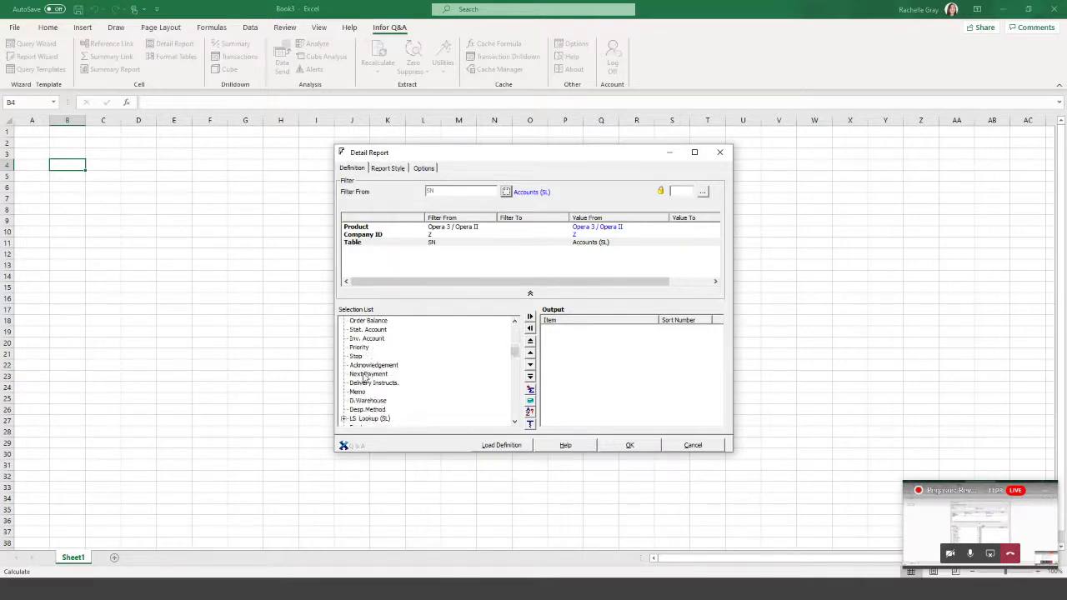
scroll(365, 378, "up", 4)
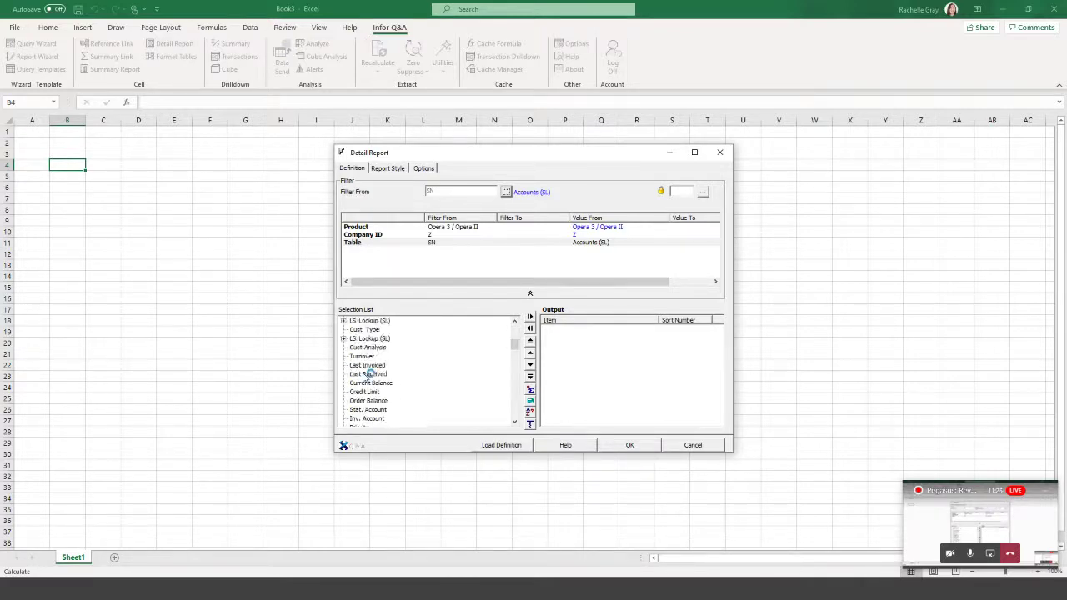
scroll(368, 375, "down", 2)
scroll(367, 377, "down", 3)
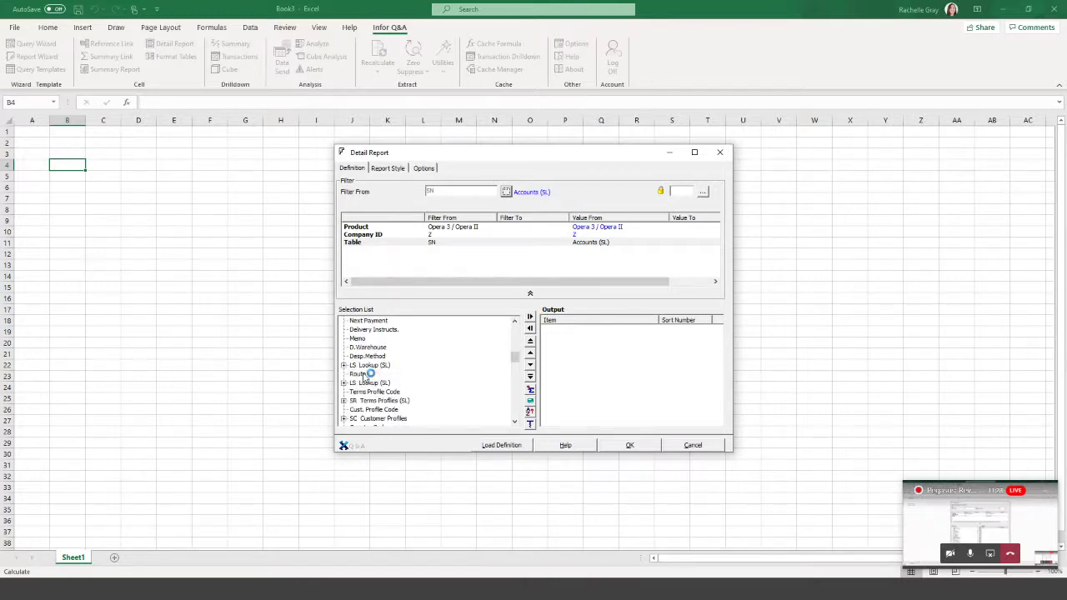
Switch the report table to ST / Transactions (SL).
double_click(368, 243)
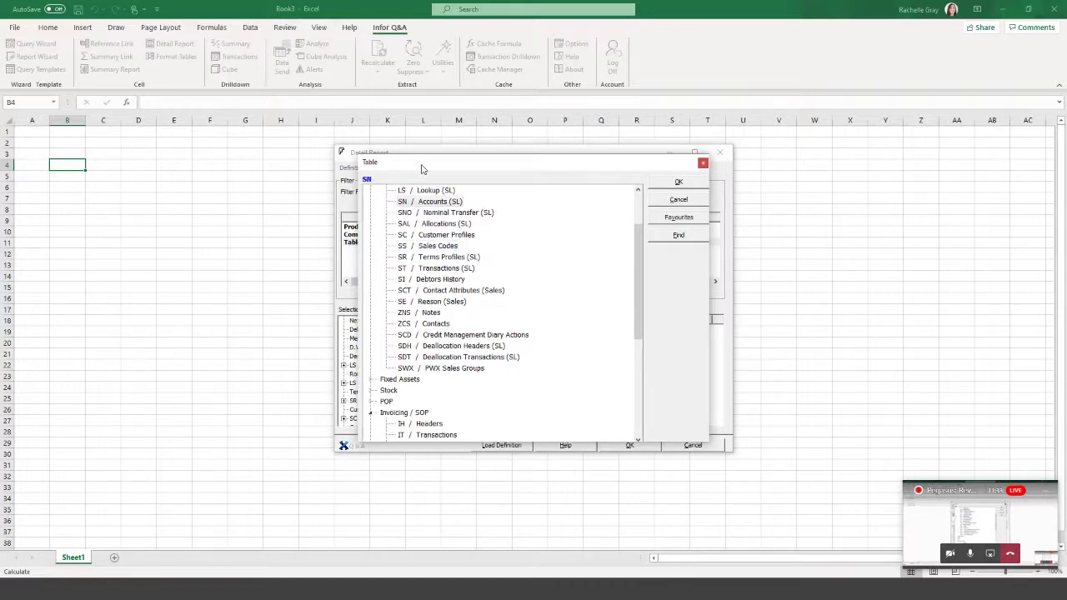
left_click_drag(421, 169, 604, 161)
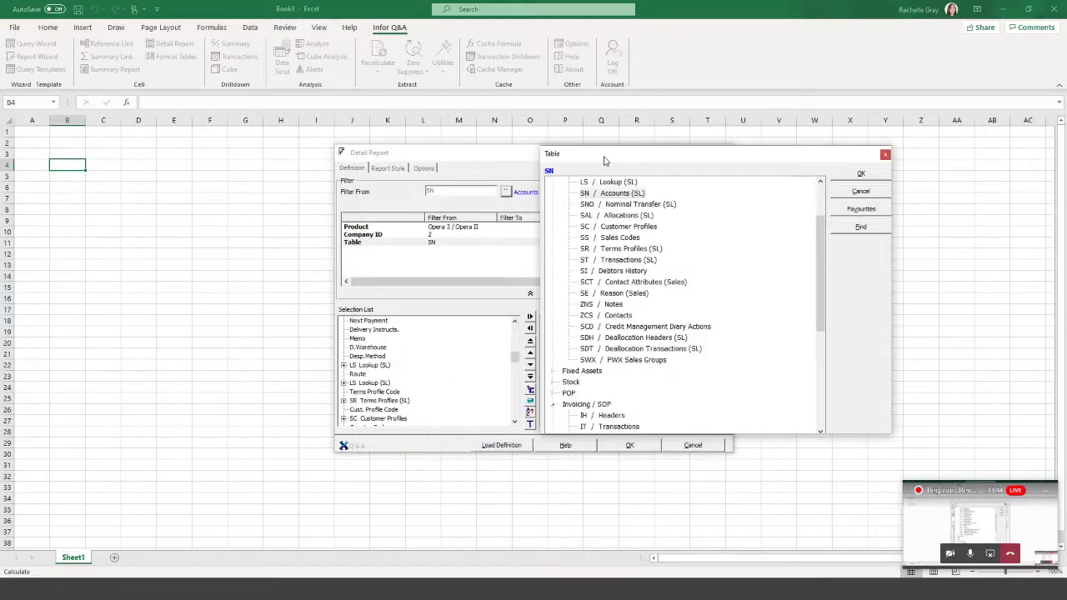
left_click(622, 261)
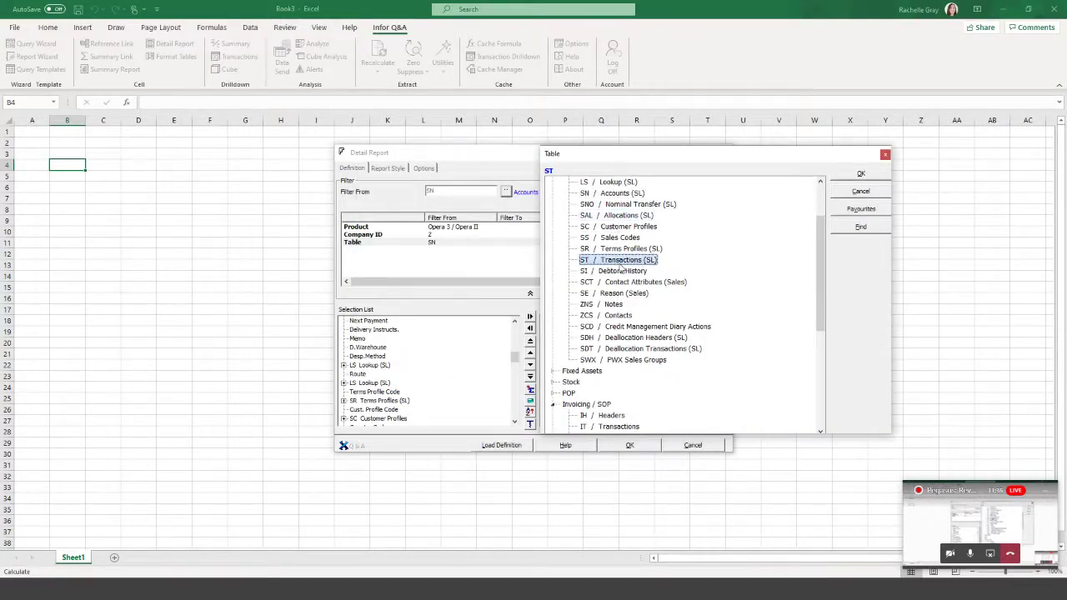
left_click(867, 174)
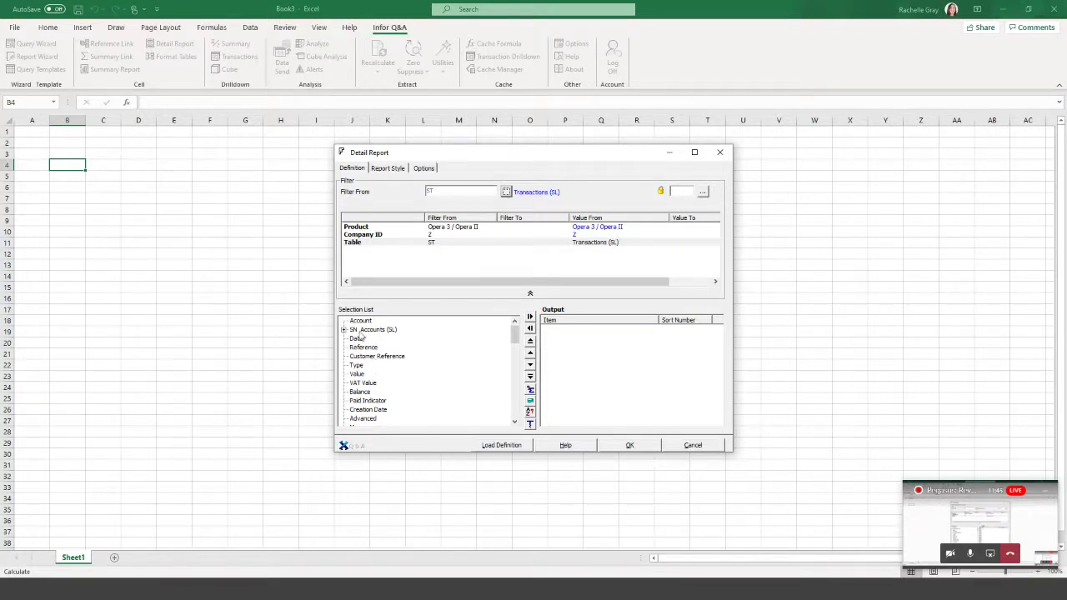
Add Account, Date, Reference, Customer Reference, Type, Value and VAT Value as outputs and generate the report.
left_click(343, 330)
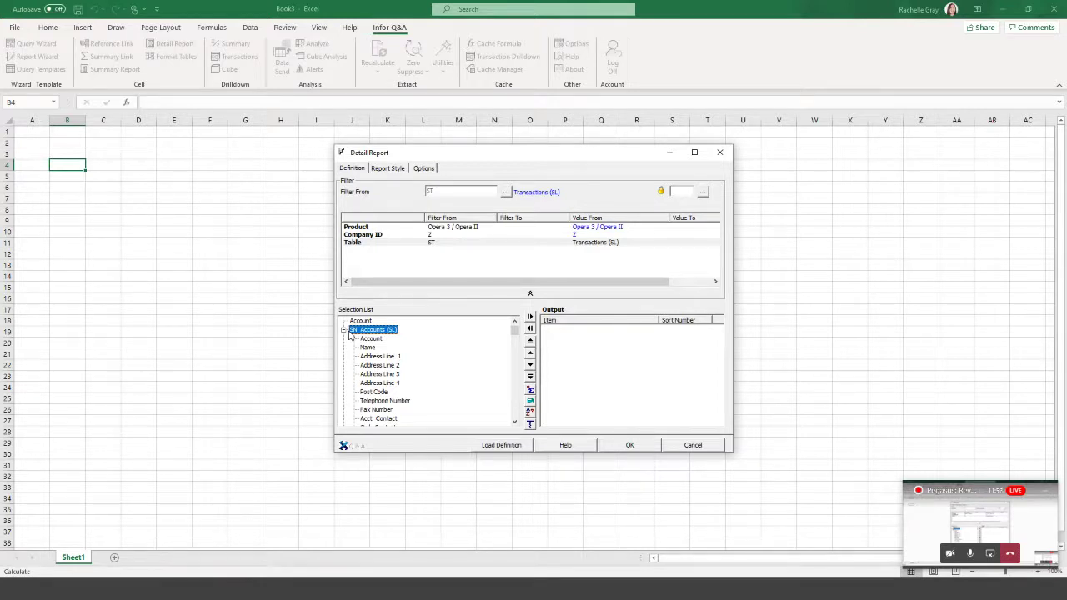
left_click(343, 330)
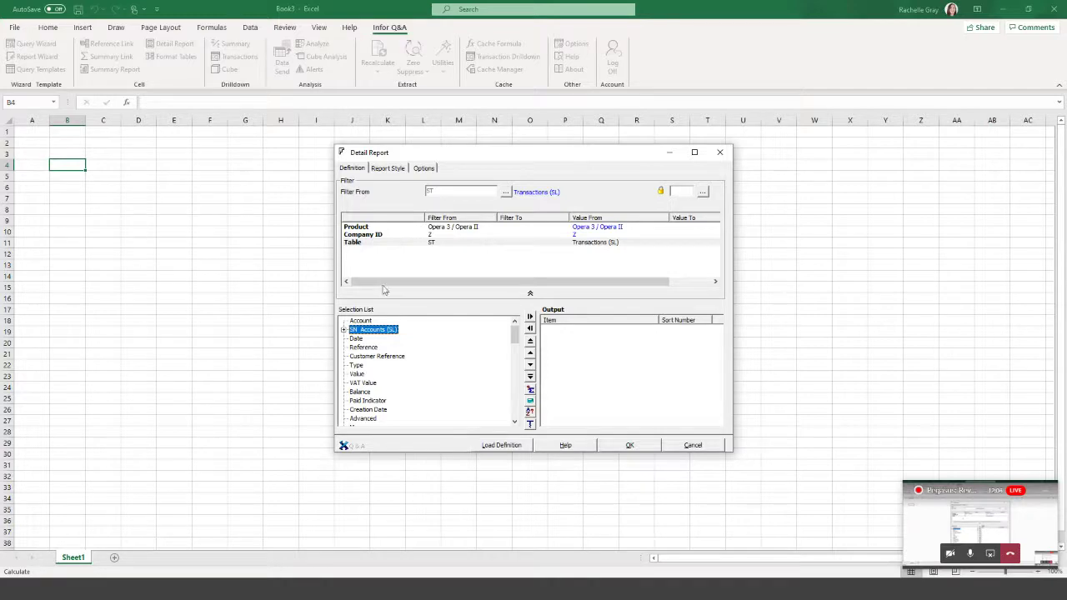
left_click(361, 321)
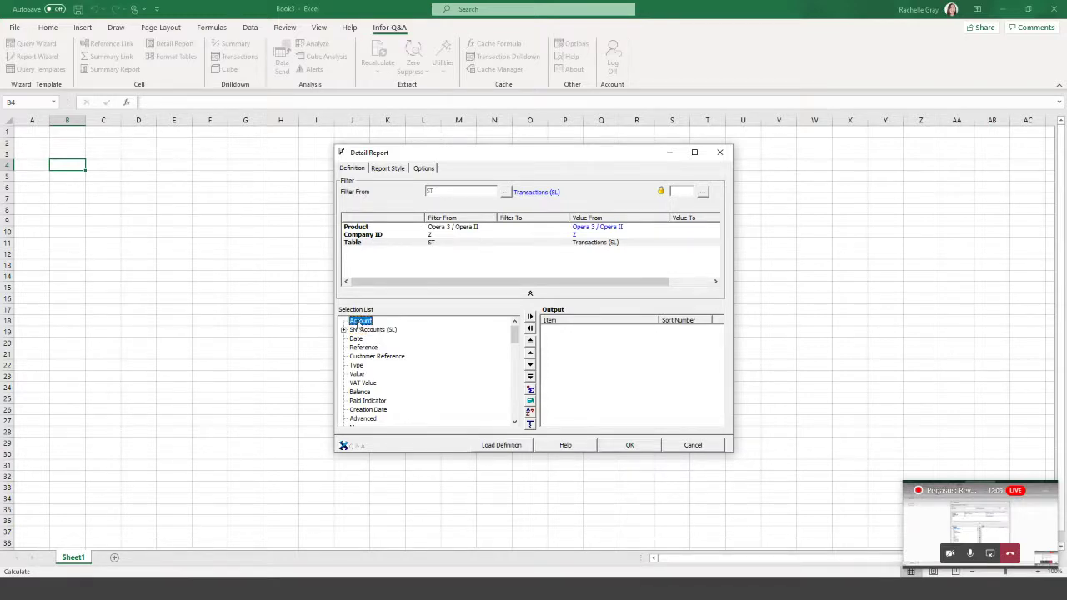
left_click_drag(361, 325, 557, 338)
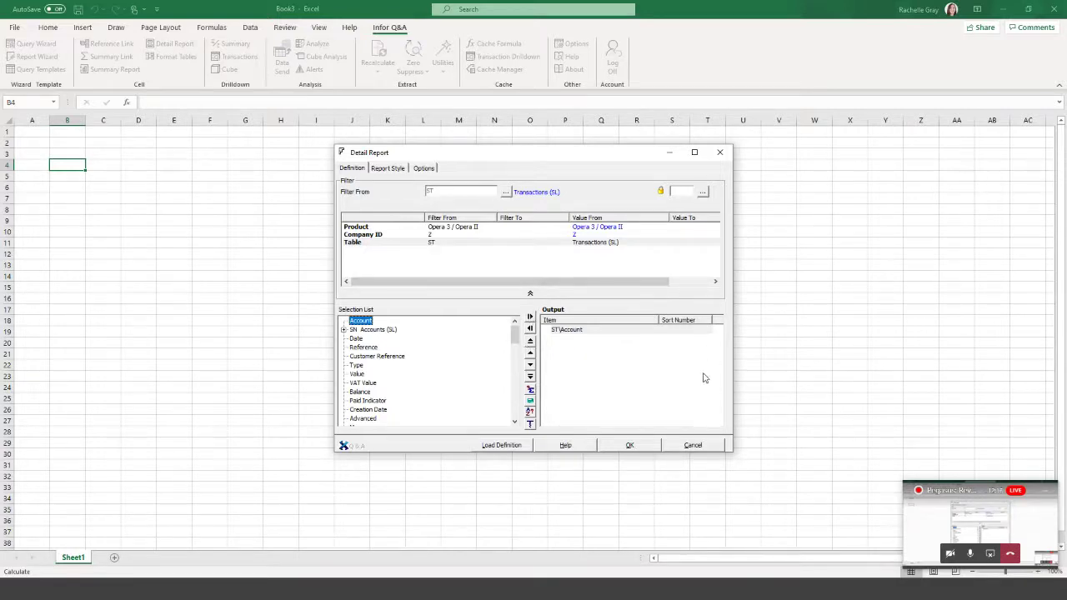
left_click(356, 340)
double_click(356, 341)
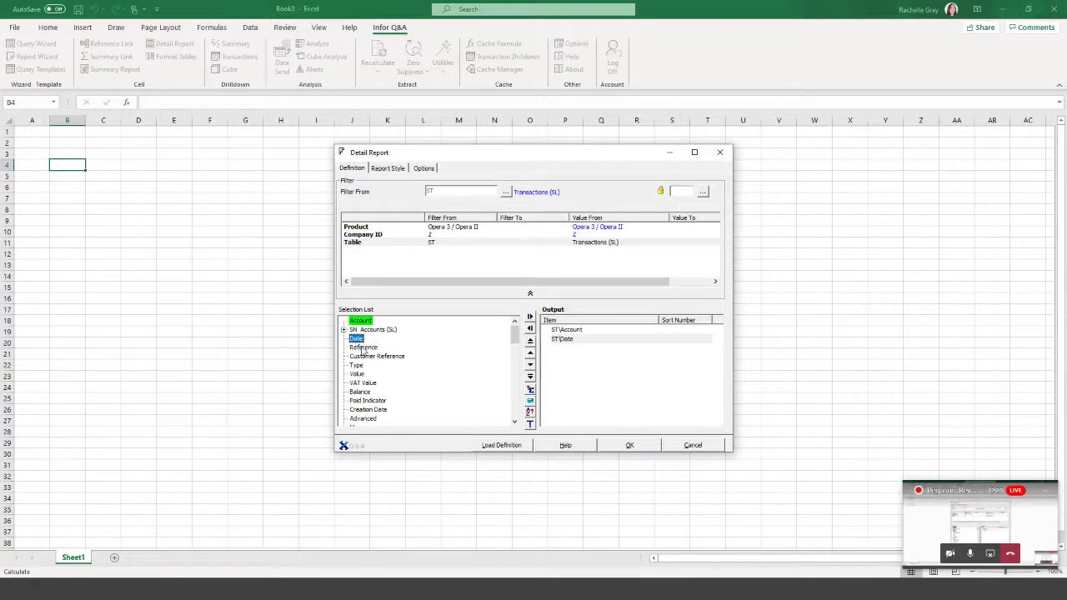
double_click(363, 348)
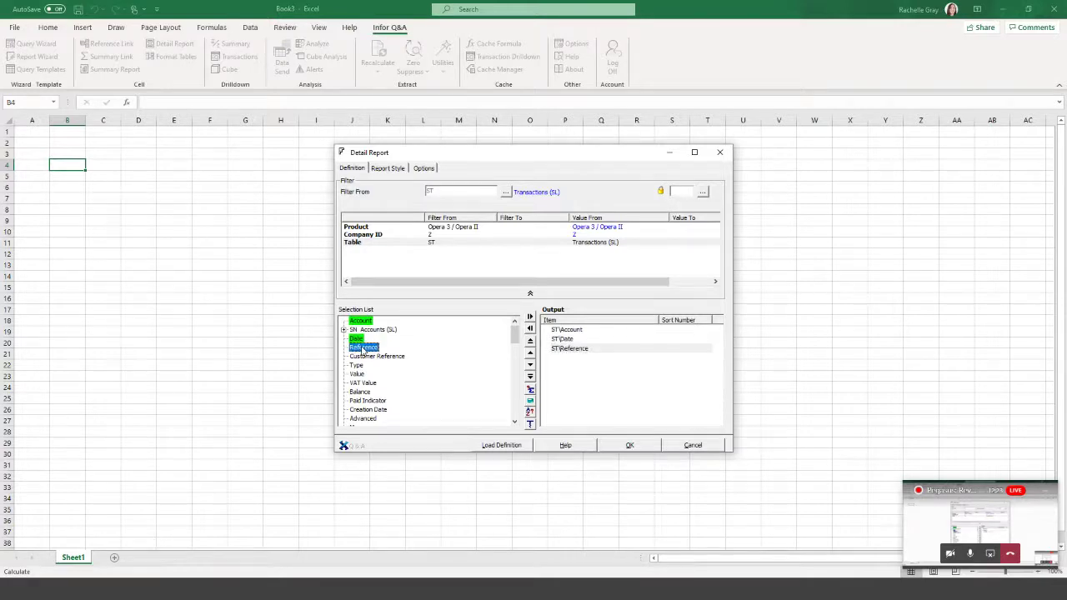
double_click(365, 357)
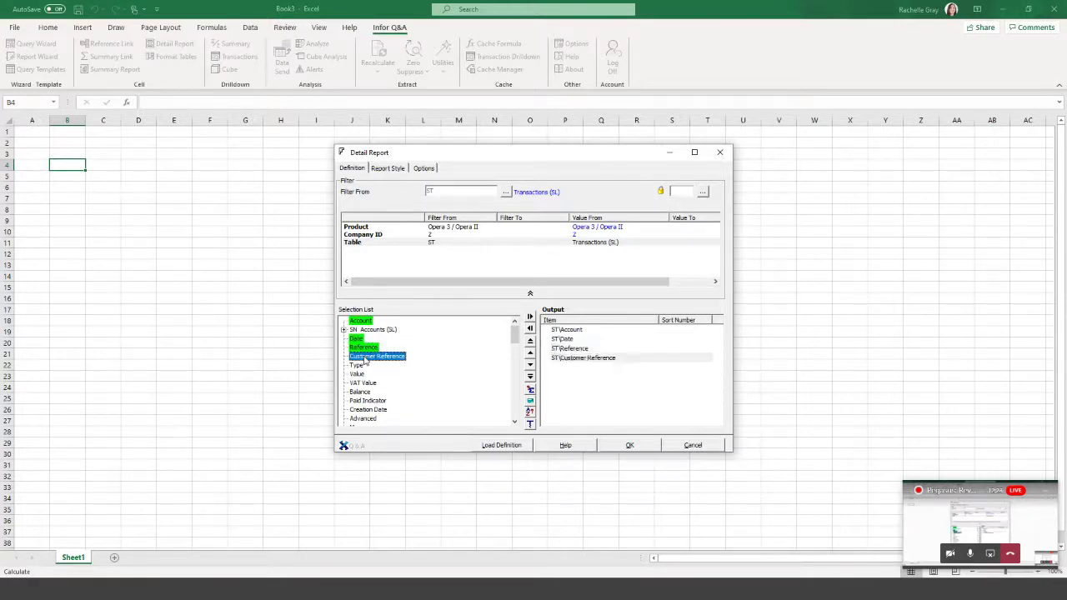
double_click(357, 367)
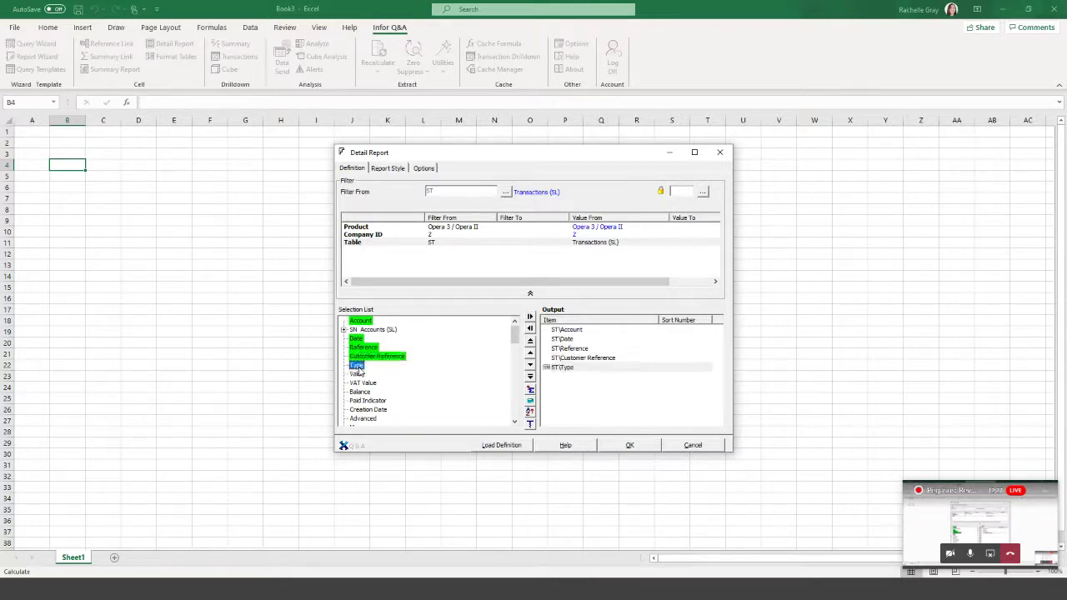
double_click(357, 375)
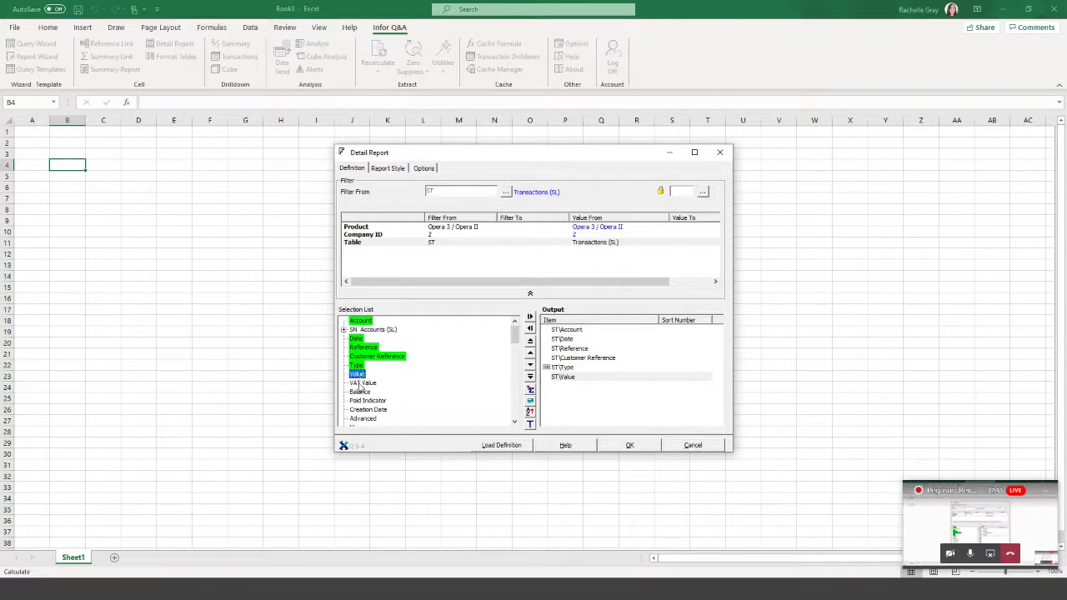
double_click(360, 383)
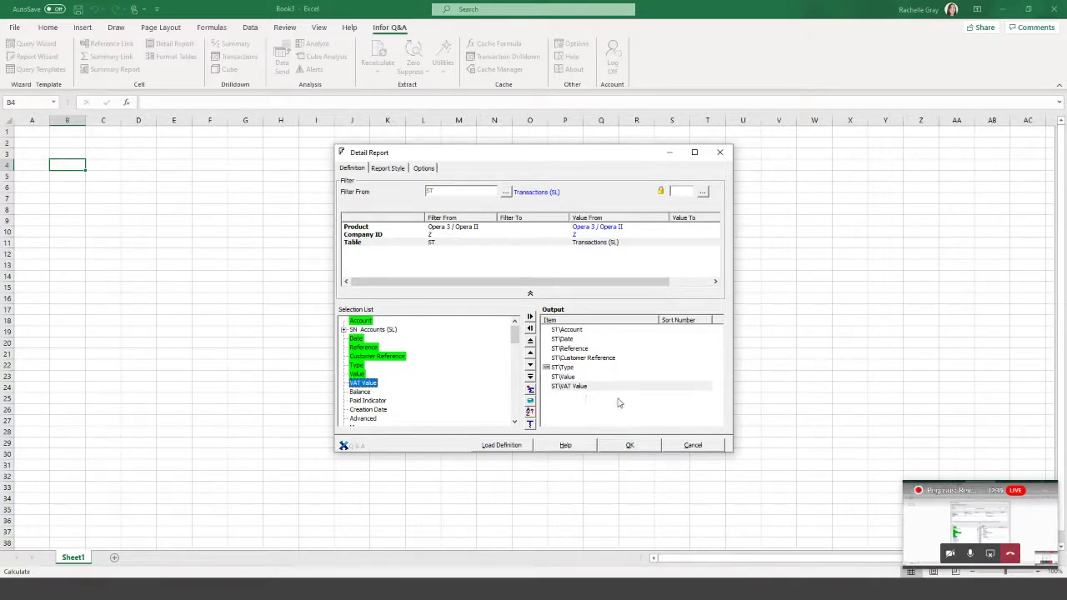
left_click(629, 446)
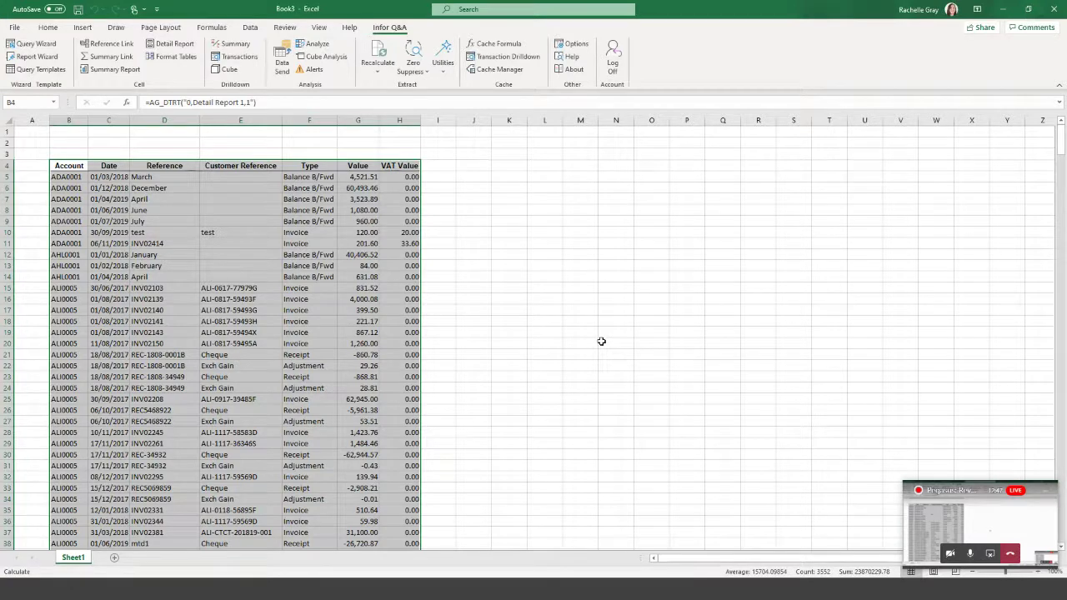
Scroll through the generated transaction listing, then select cell K4.
scroll(240, 277, "down", 10)
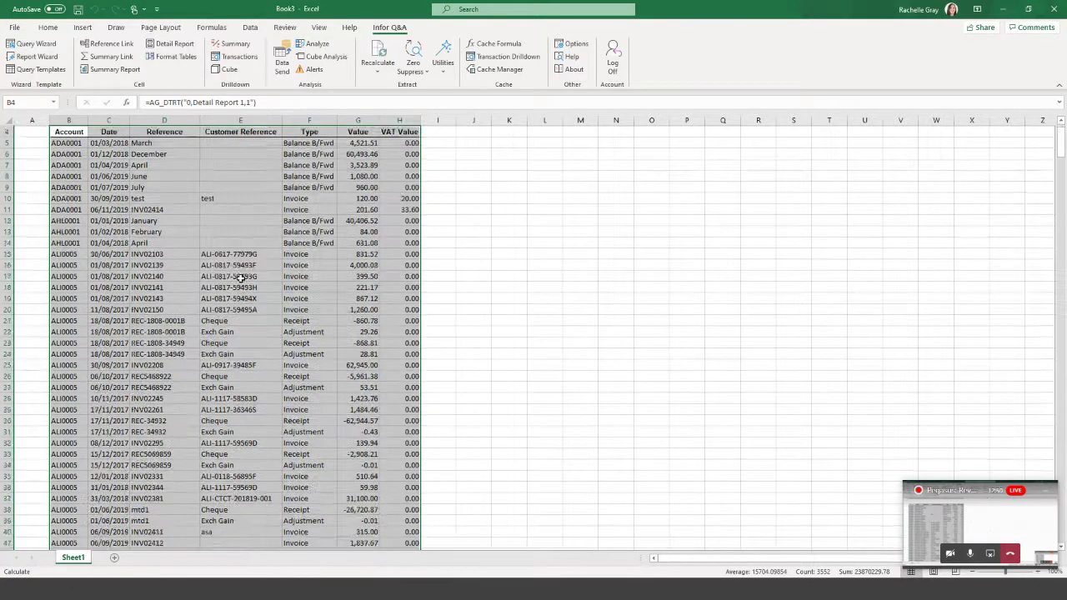
scroll(240, 278, "down", 17)
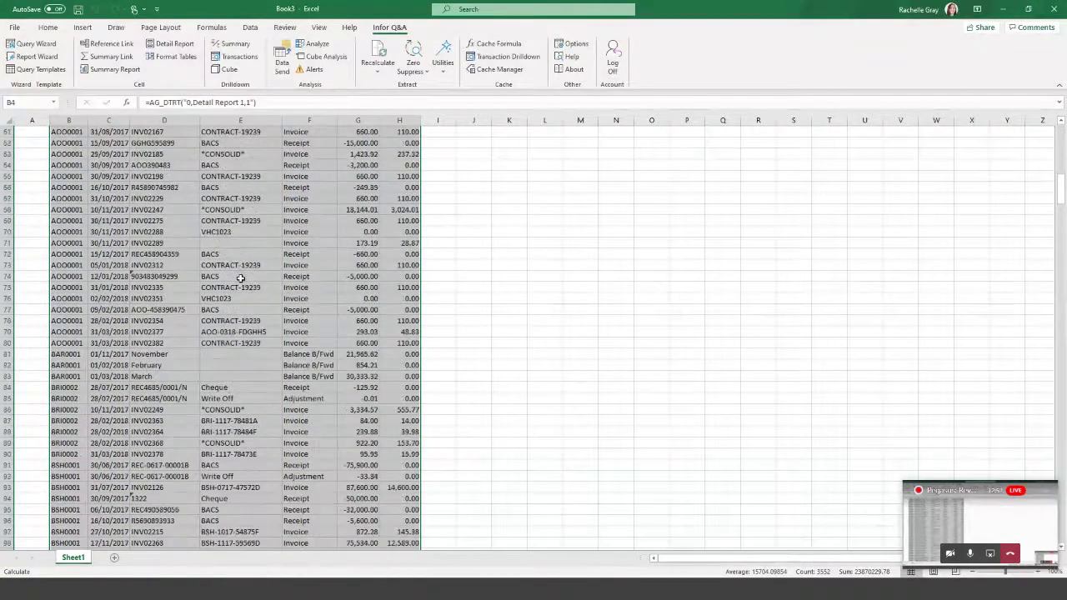
scroll(240, 278, "up", 20)
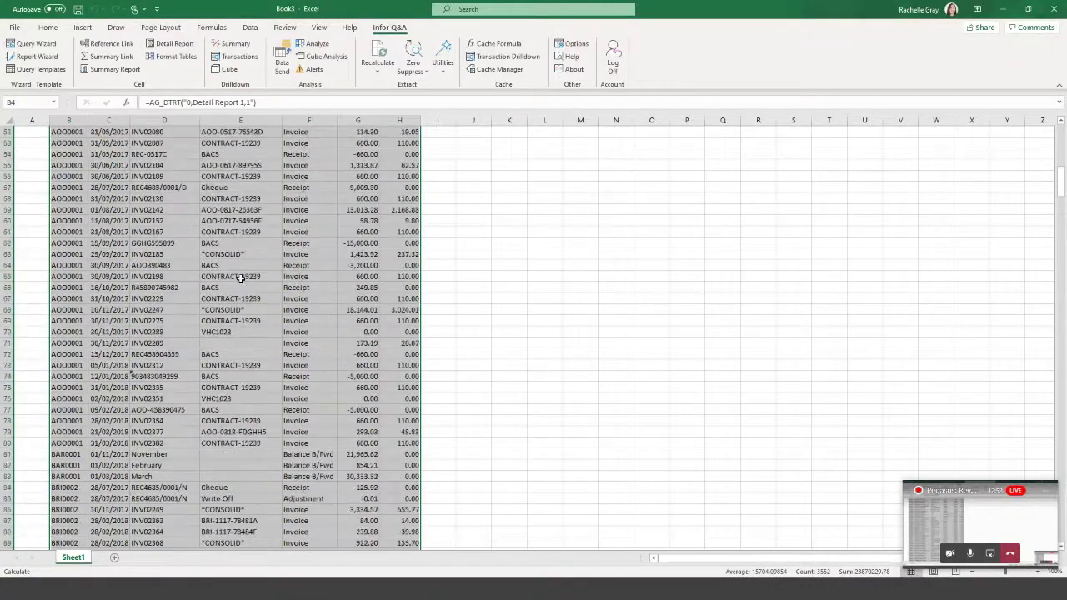
scroll(240, 278, "up", 2)
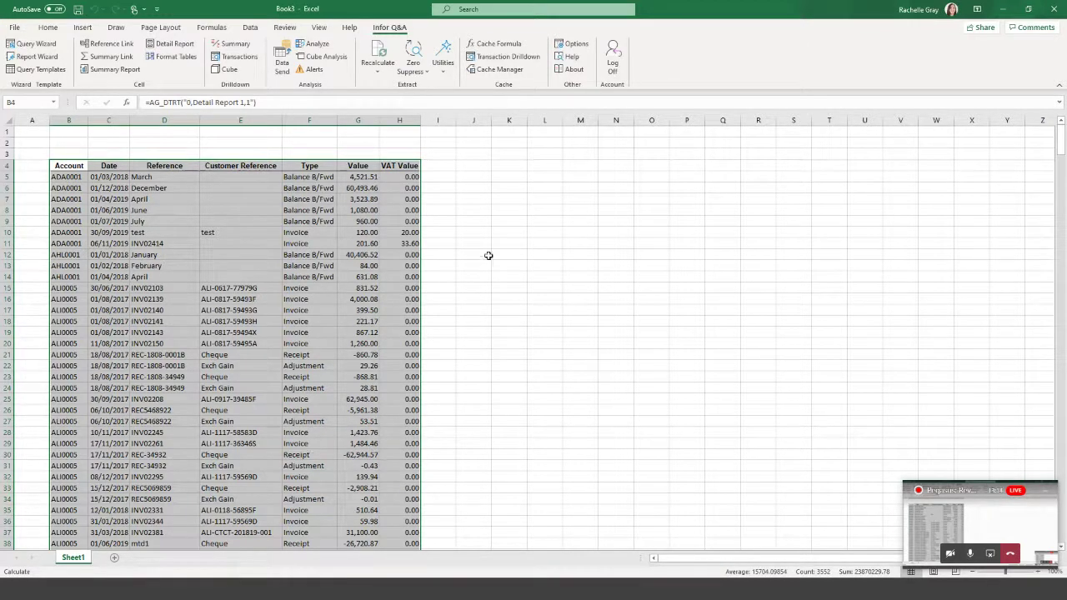
left_click(509, 167)
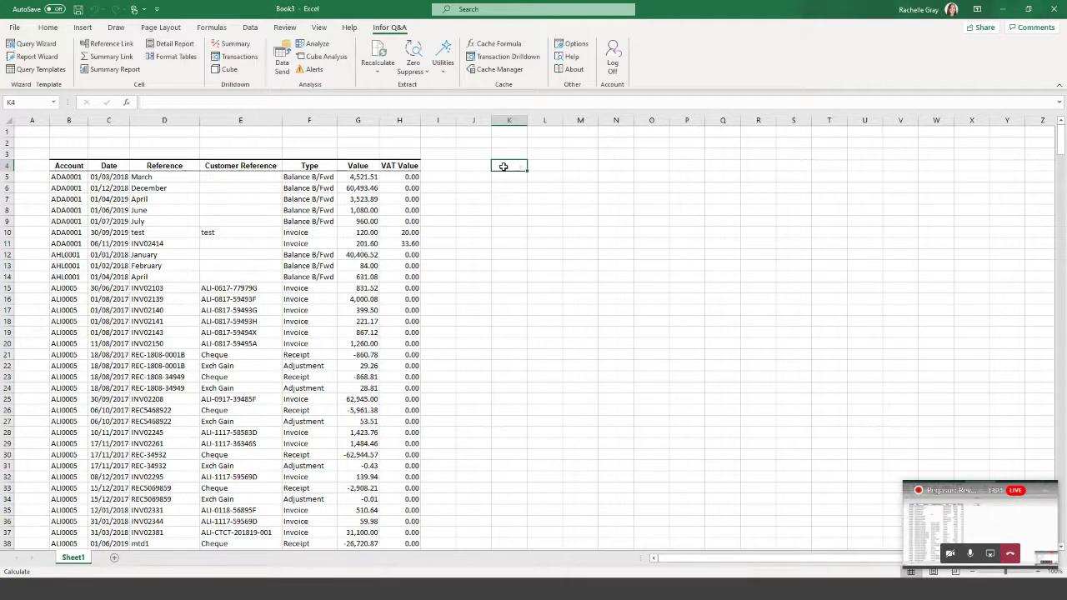
Start a Summary Report at K4 that reads from the ST / Transactions (SL) table.
left_click(111, 70)
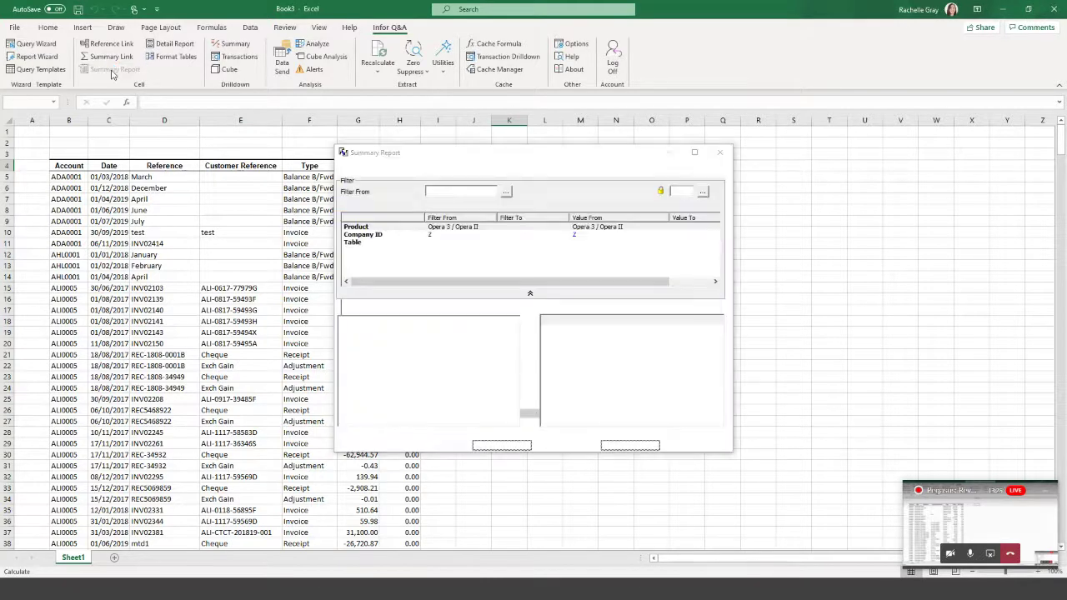
left_click_drag(477, 156, 703, 112)
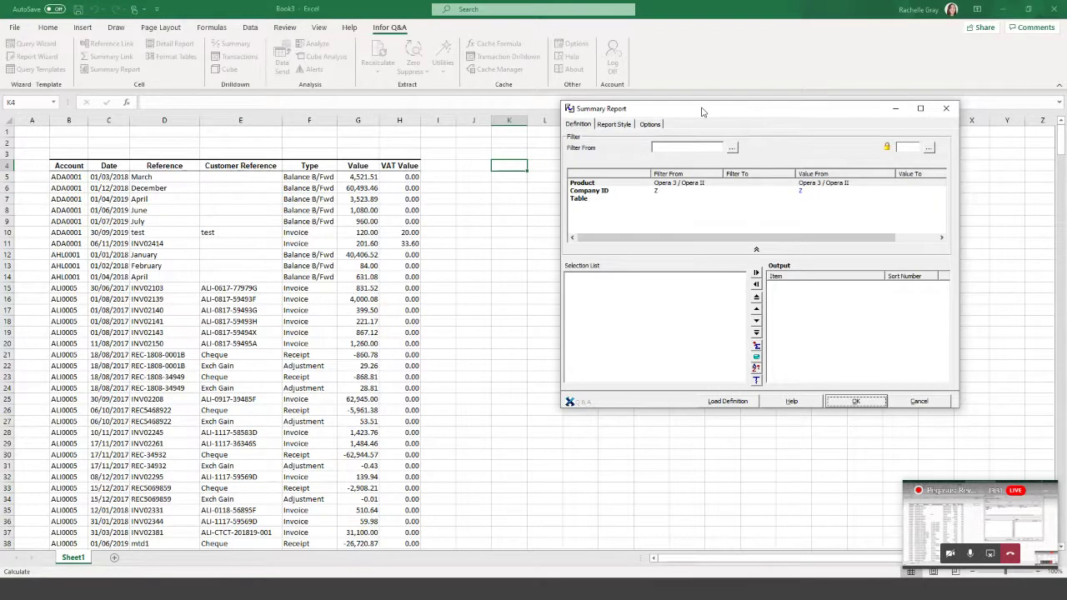
left_click(585, 203)
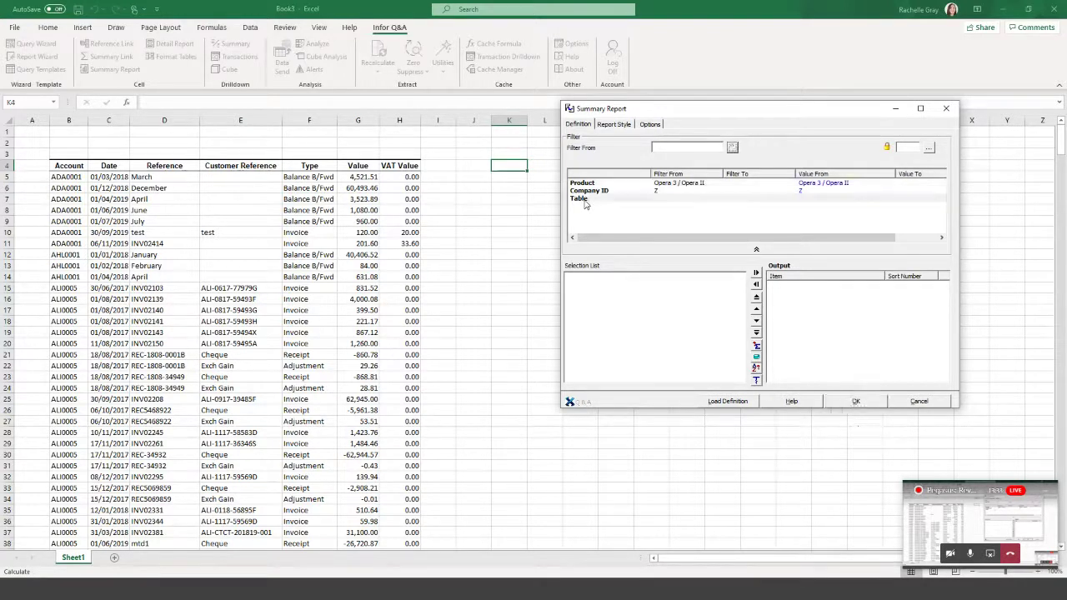
double_click(586, 204)
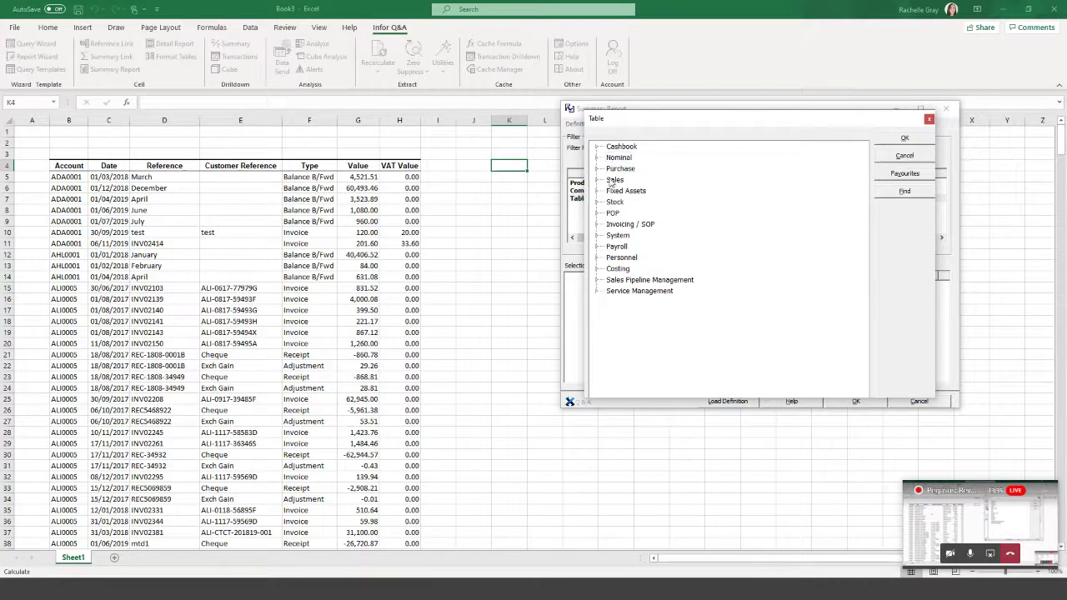
left_click(598, 180)
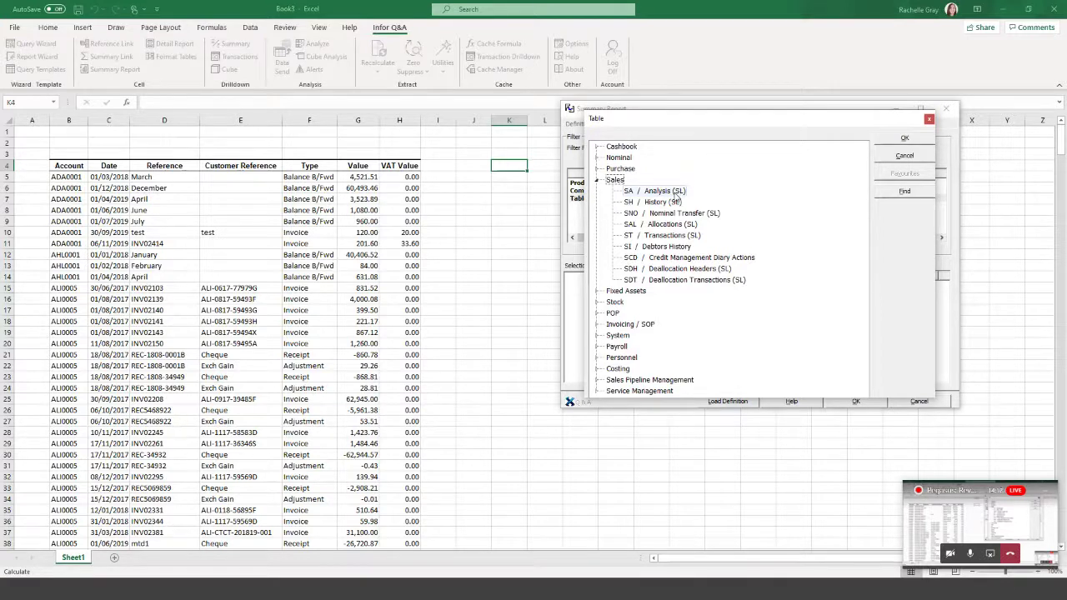
left_click(663, 235)
left_click(905, 139)
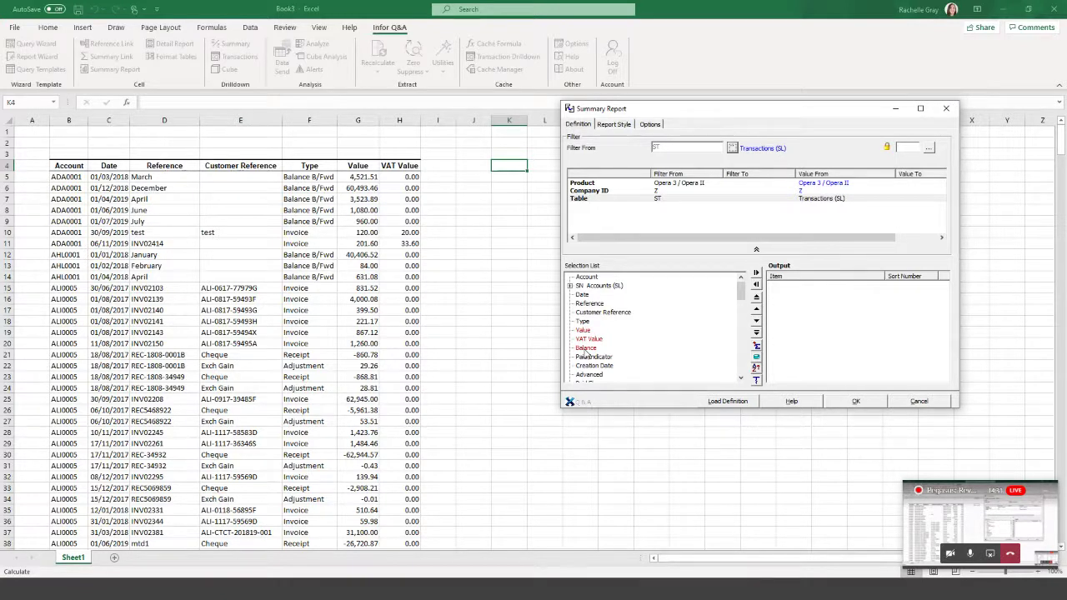
Add Account, Date, Reference, Customer Reference, Type, Value and VAT Value to the summary and generate it.
double_click(587, 278)
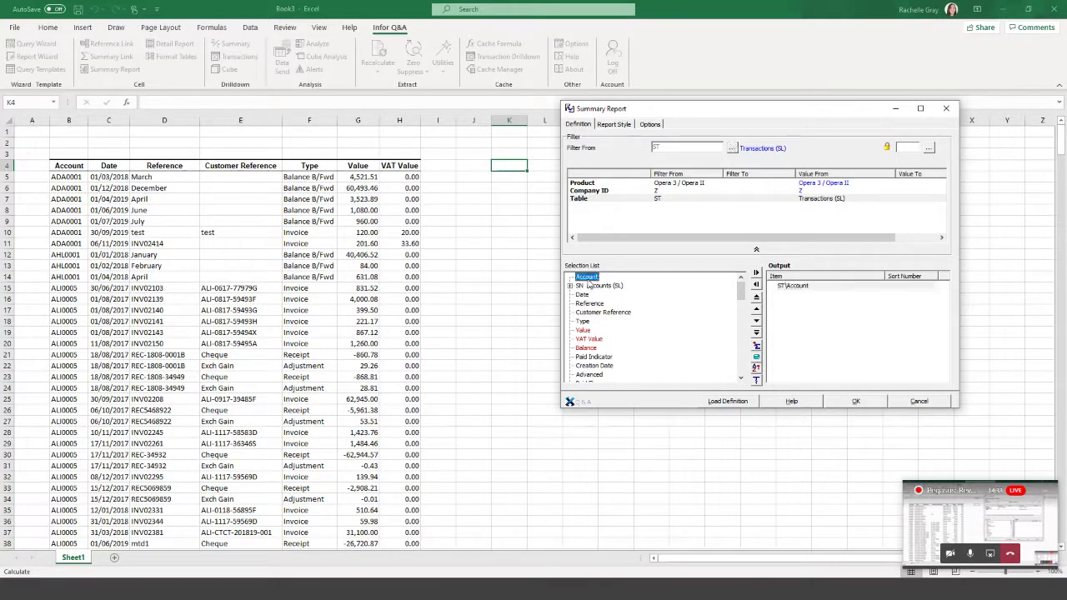
double_click(583, 296)
double_click(587, 303)
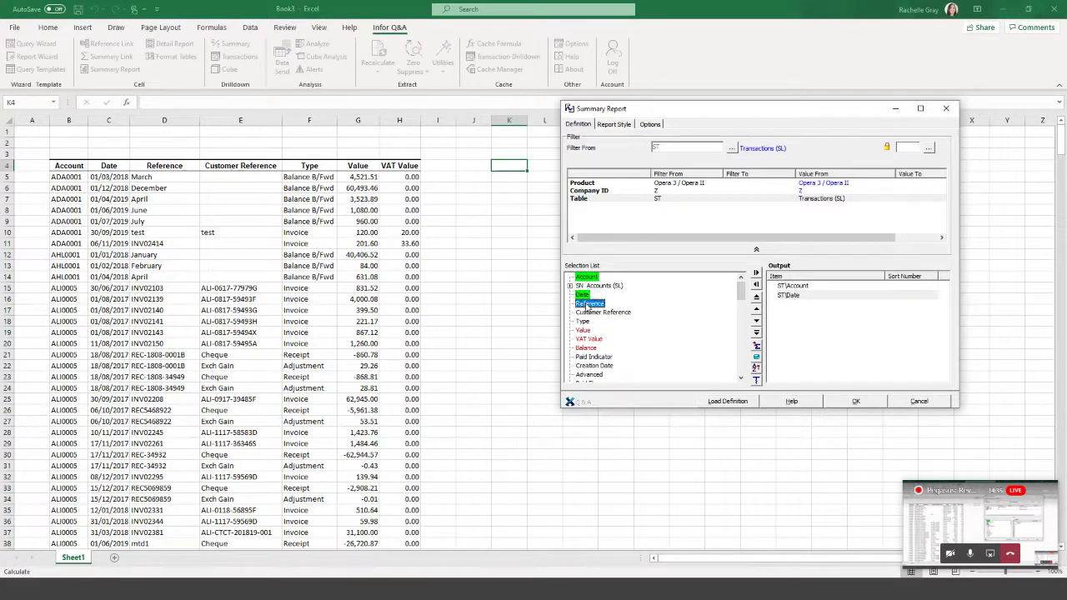
double_click(589, 313)
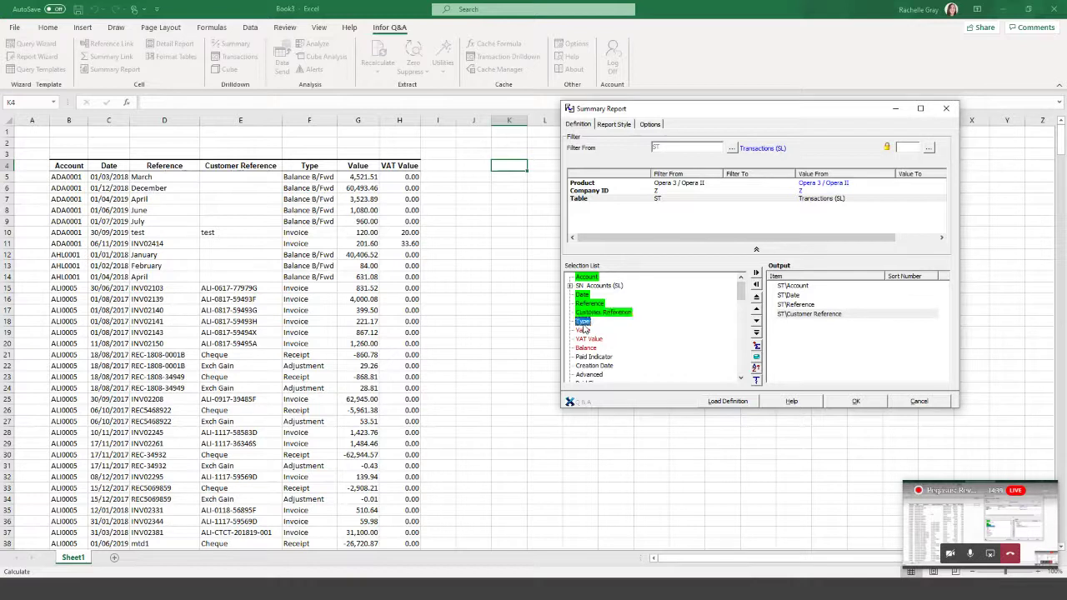
double_click(582, 322)
double_click(582, 330)
left_click(588, 339)
double_click(587, 340)
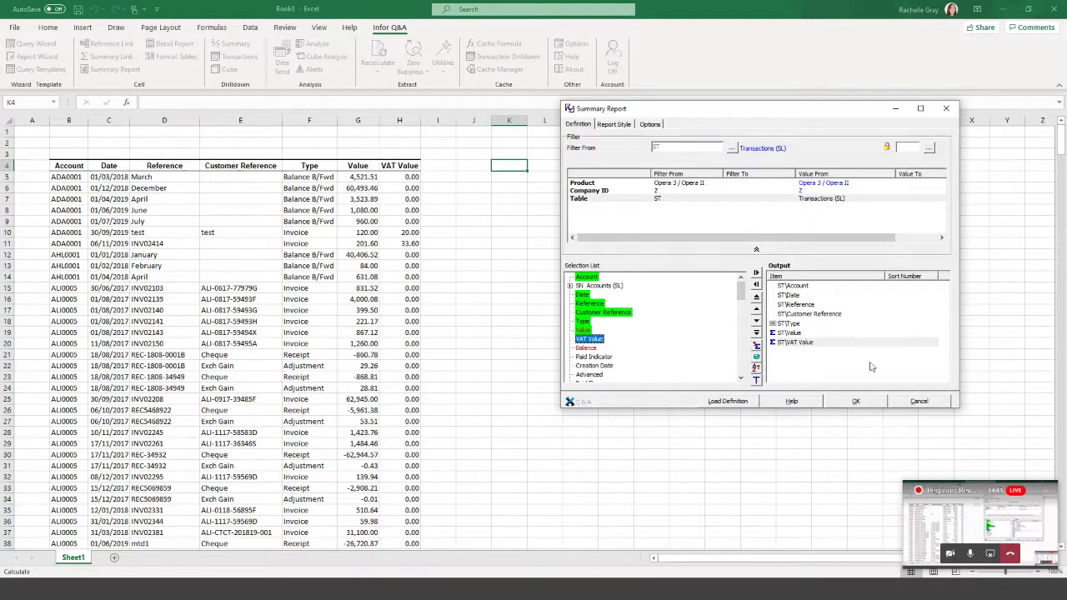
left_click(872, 402)
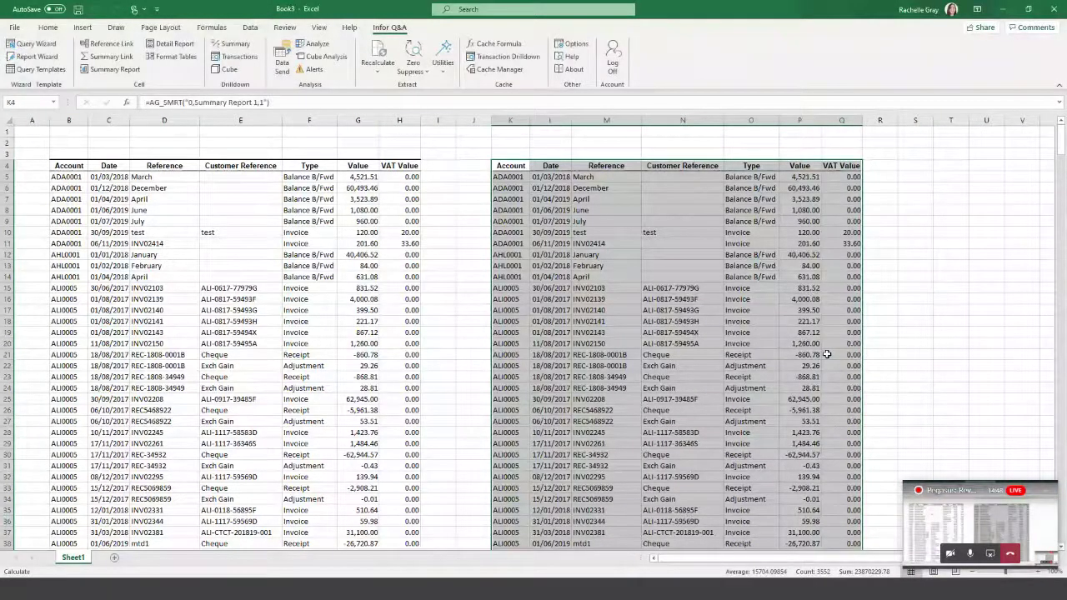
Inspect the summary report formula in K4, then reopen its definition.
left_click(554, 154)
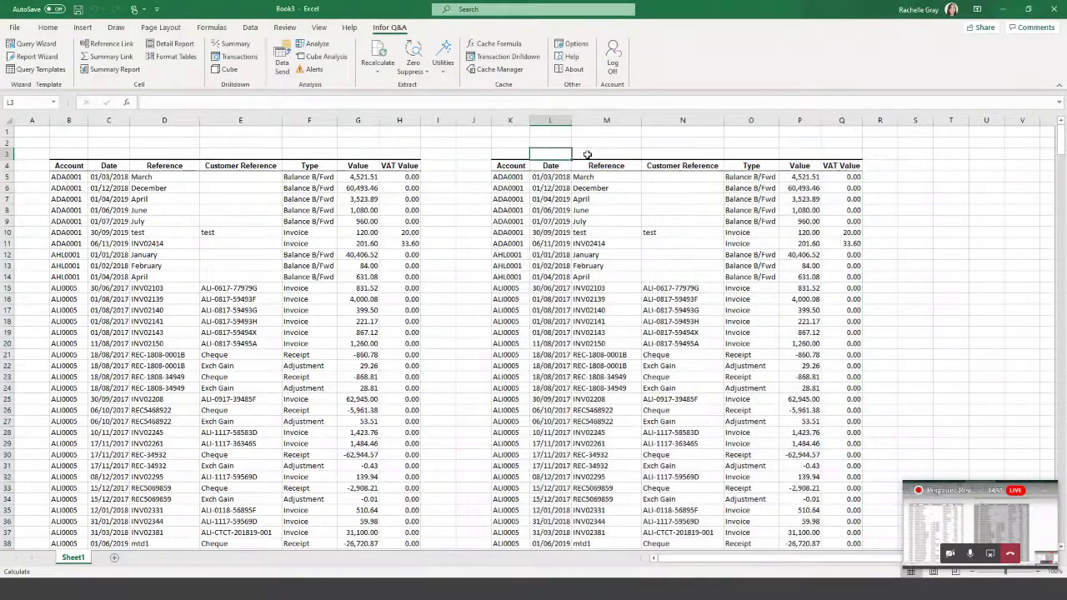
left_click(587, 154)
left_click(664, 151)
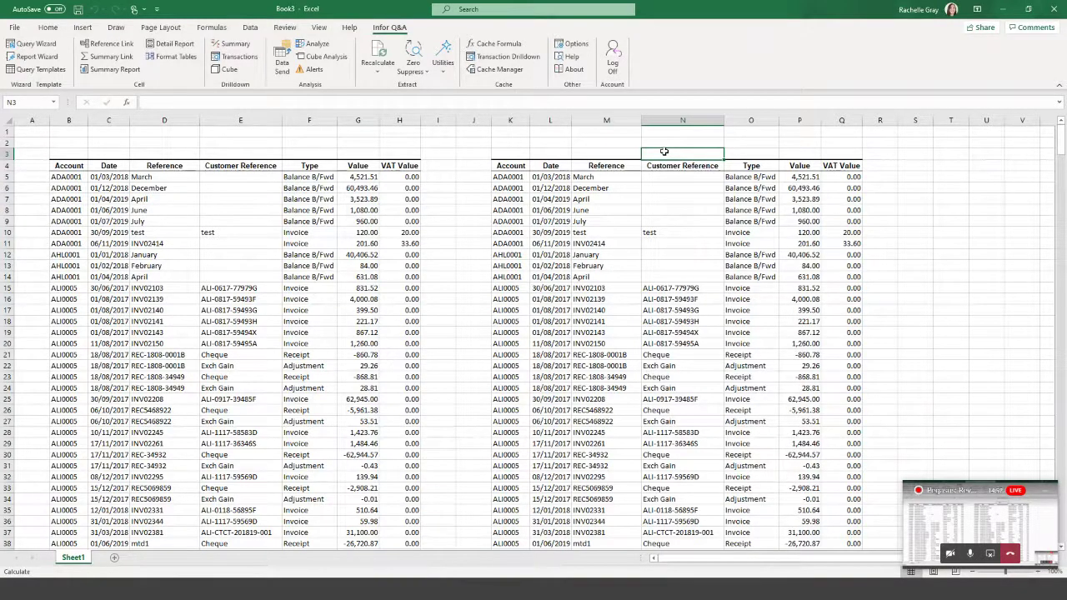
left_click(519, 166)
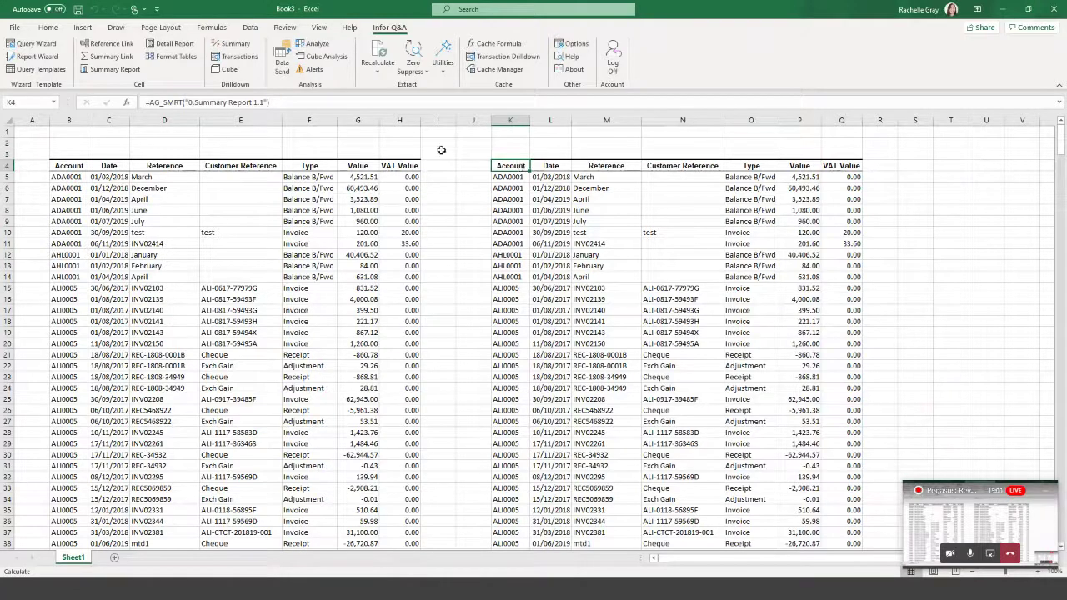
left_click_drag(309, 102, 145, 102)
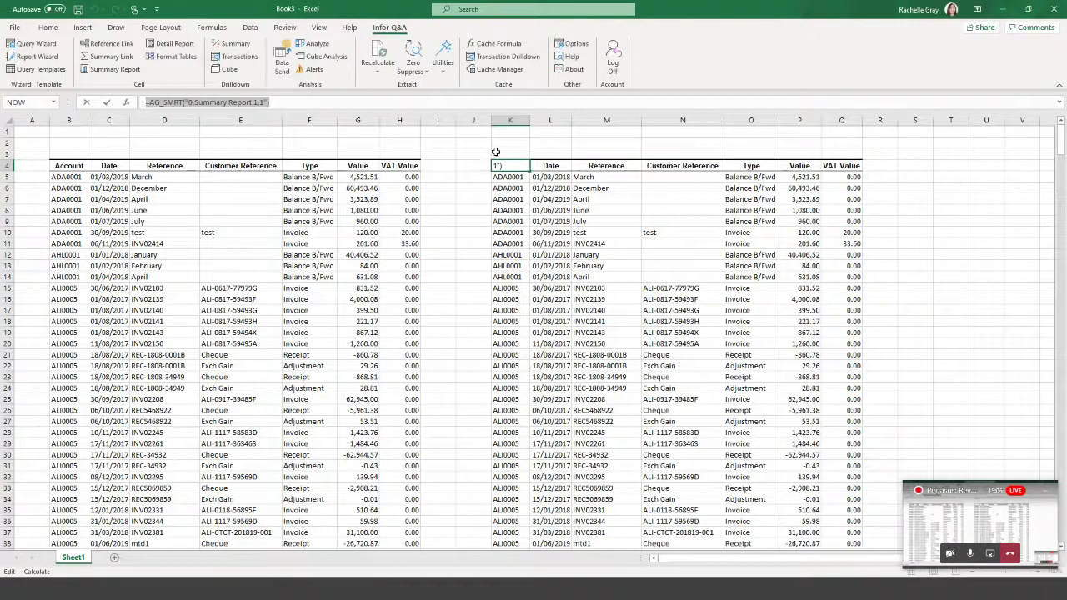
key("Escape")
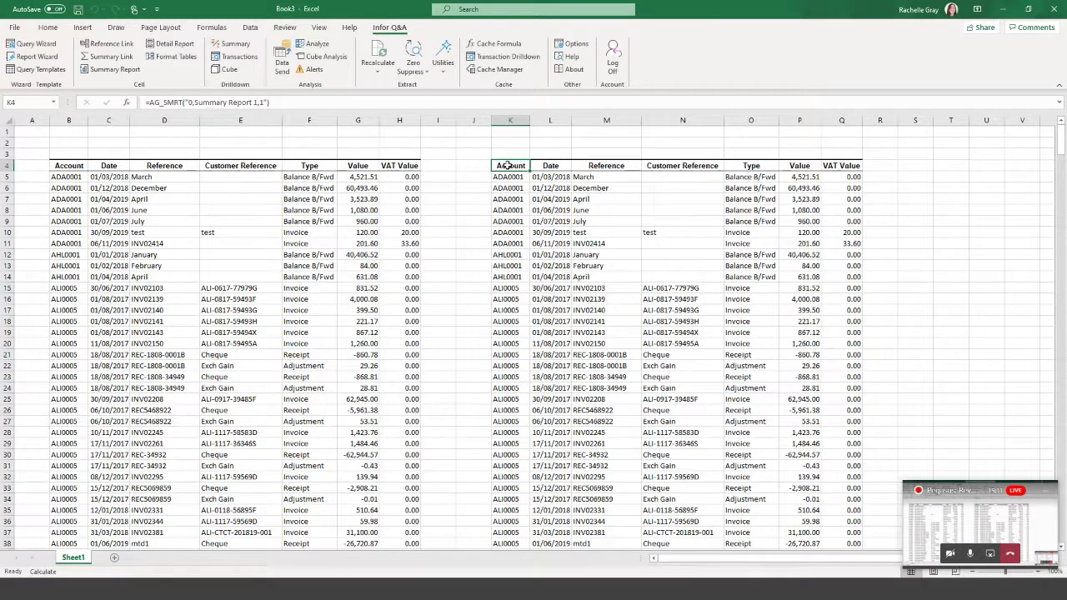
double_click(507, 165)
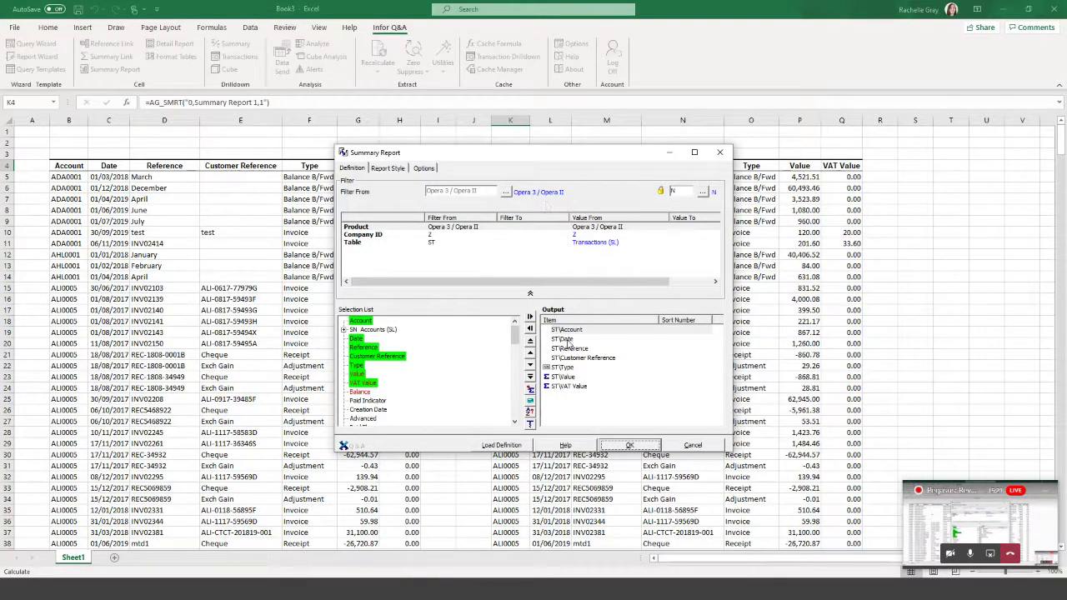
Remove Date, Reference and Customer Reference from the summary output and regenerate it.
left_click_drag(569, 340, 500, 342)
left_click_drag(568, 340, 482, 341)
left_click_drag(577, 340, 481, 348)
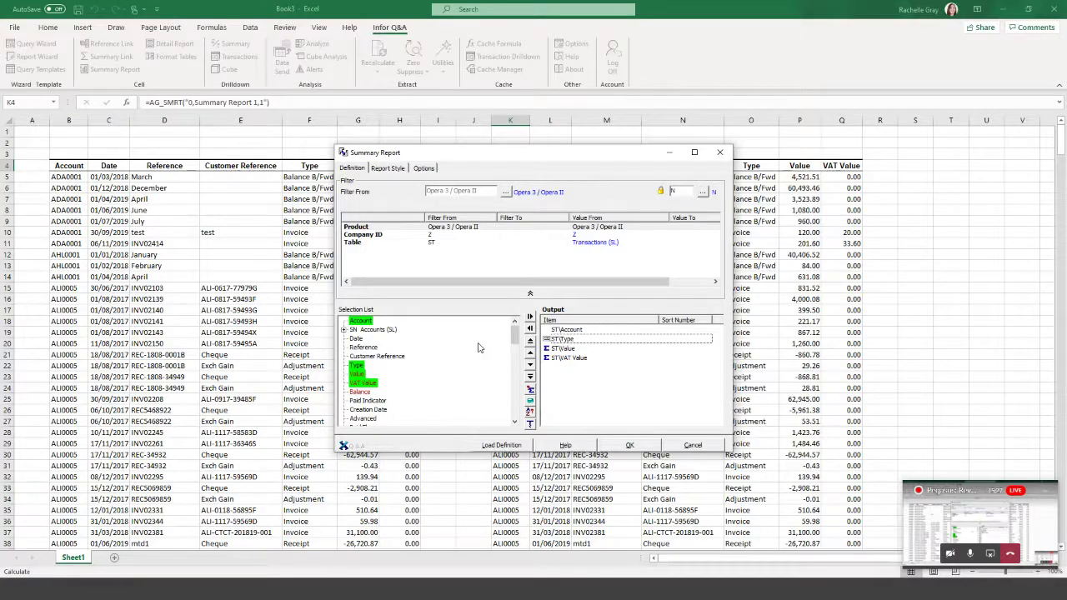
left_click(630, 446)
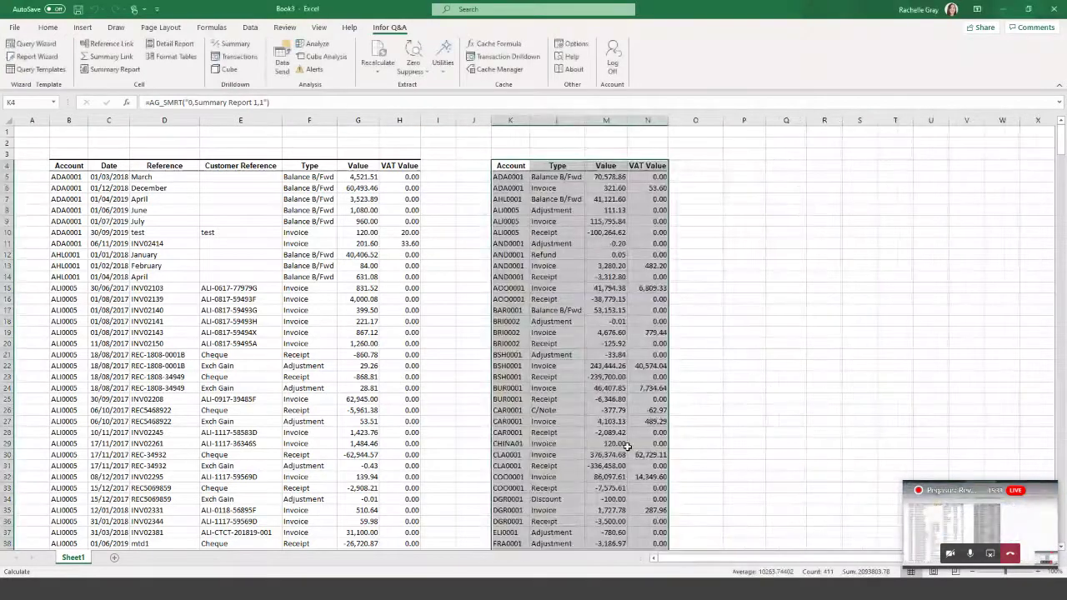
Check the ADA0001 and ALI0005 totals by type, then select detail report cell B4.
left_click(516, 177)
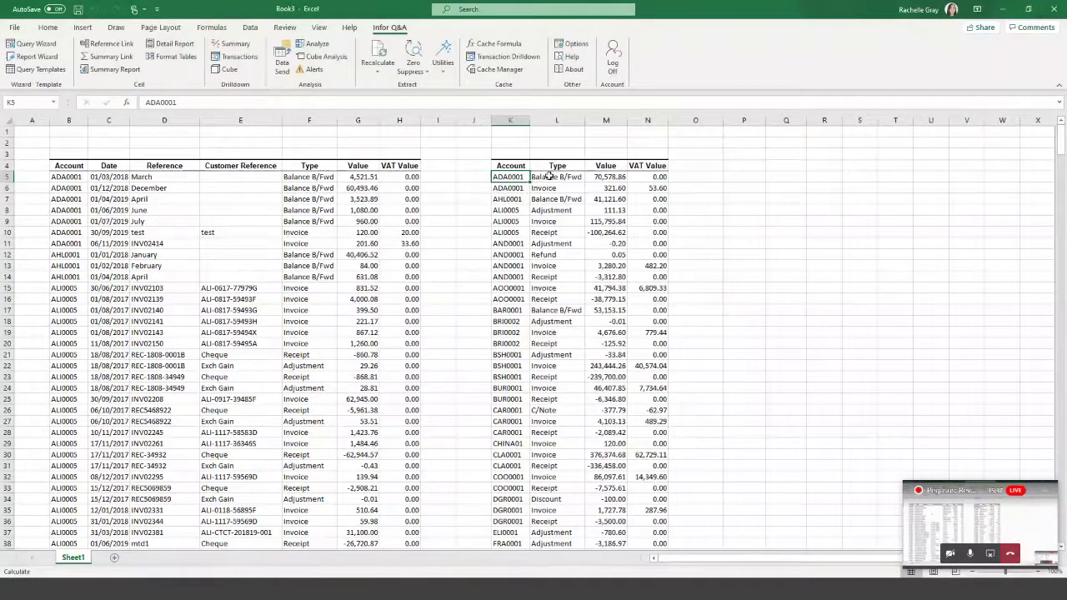
left_click(550, 176)
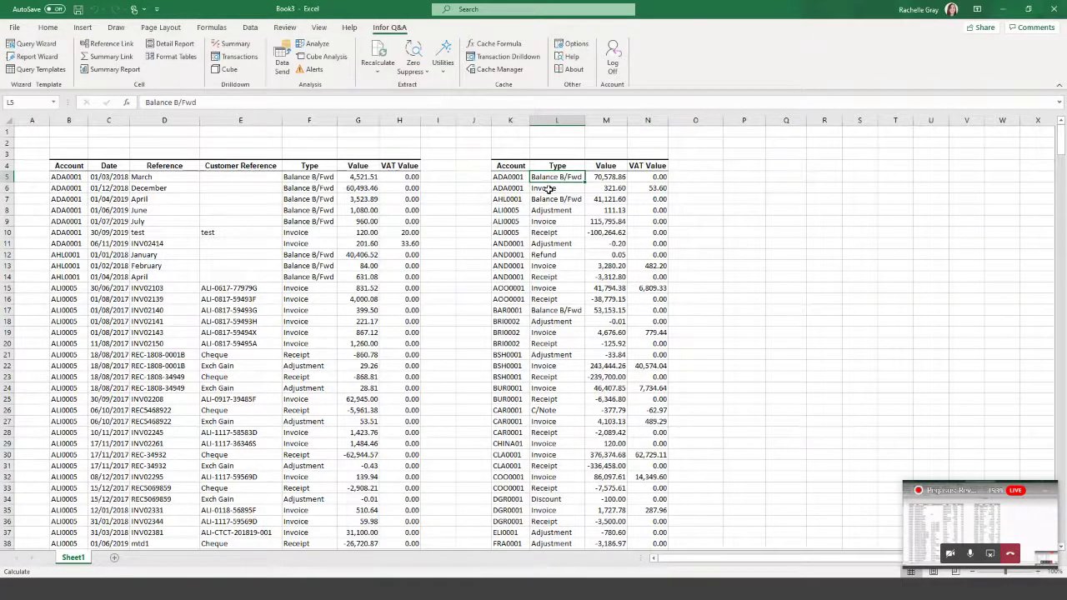
left_click(516, 211)
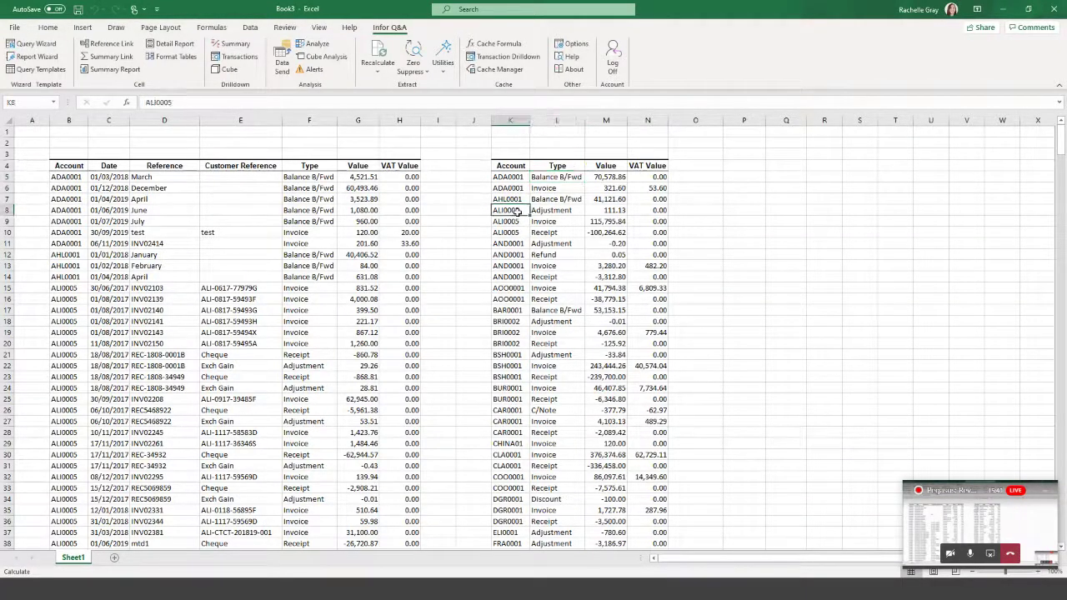
left_click(545, 211)
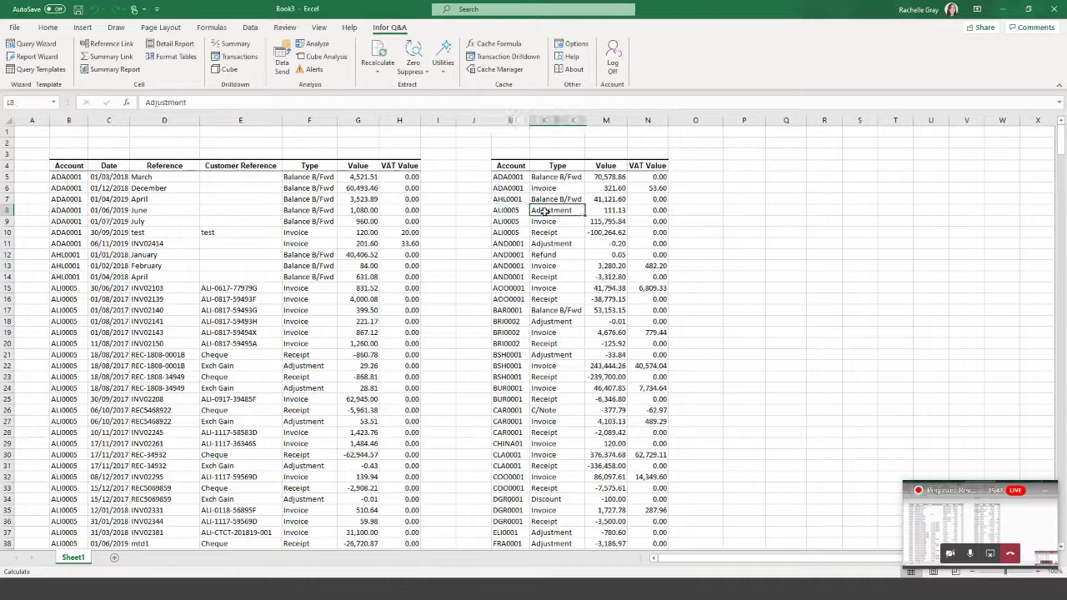
left_click(621, 210)
left_click(572, 222)
left_click(613, 222)
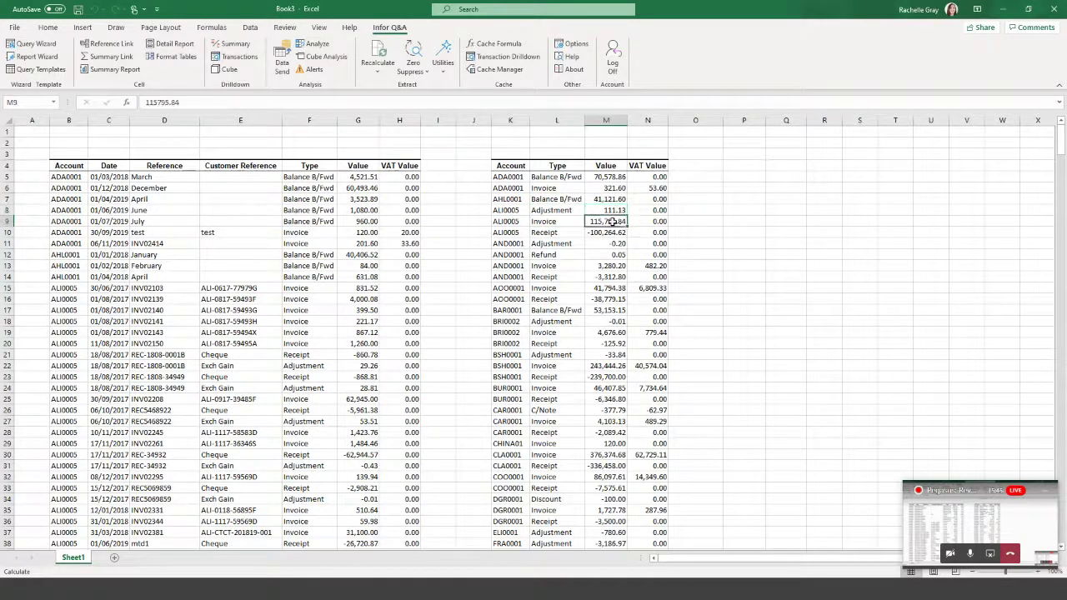
left_click(564, 236)
left_click(596, 236)
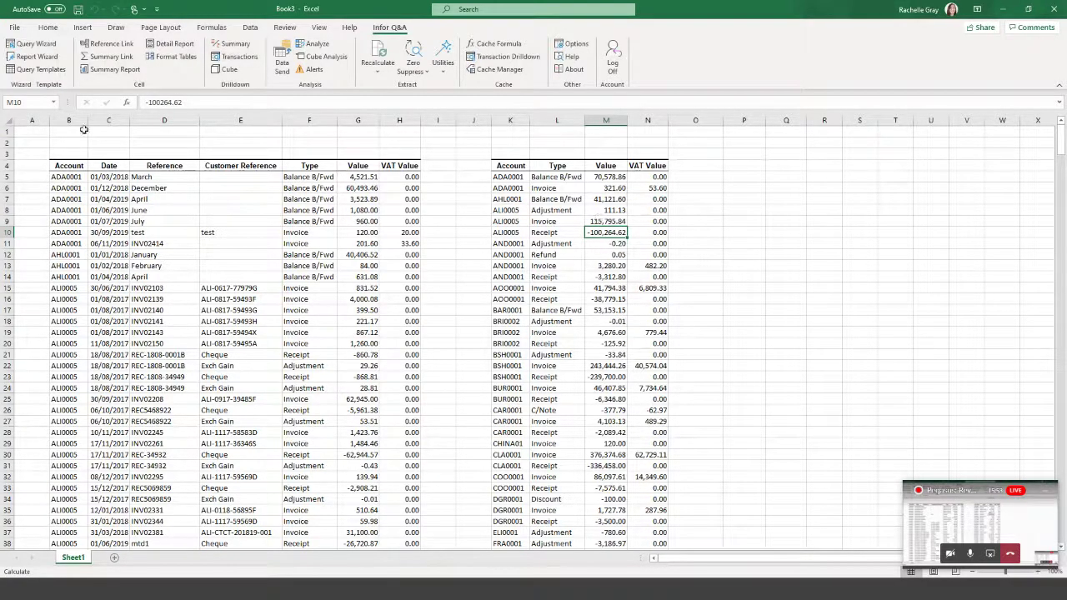
left_click(67, 155)
left_click(68, 166)
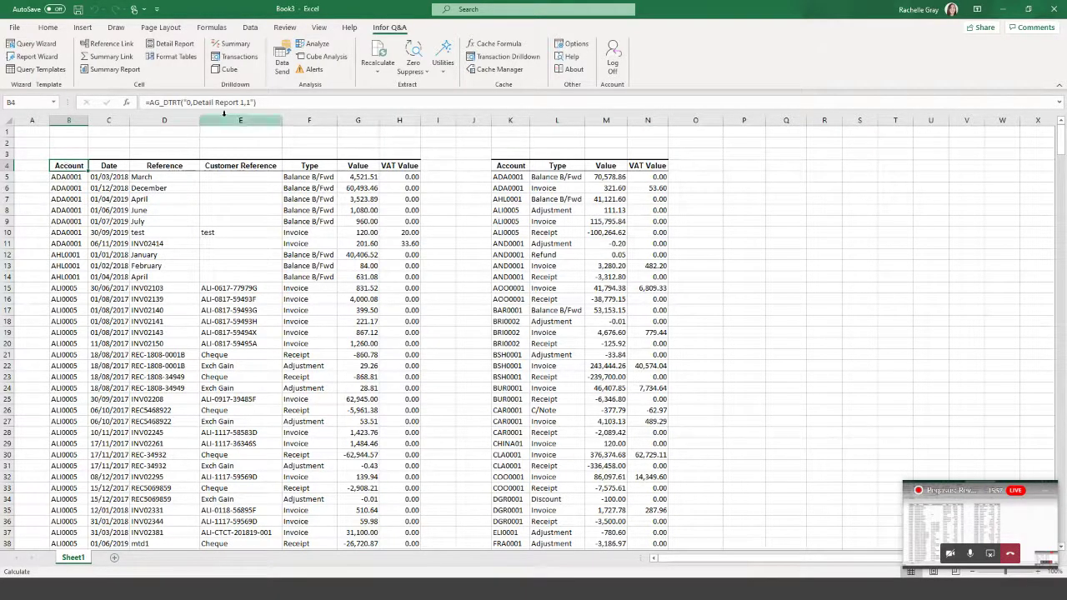
Remove Date and Reference from the B4 detail report, keeping Account, Type, Value and VAT Value.
double_click(64, 166)
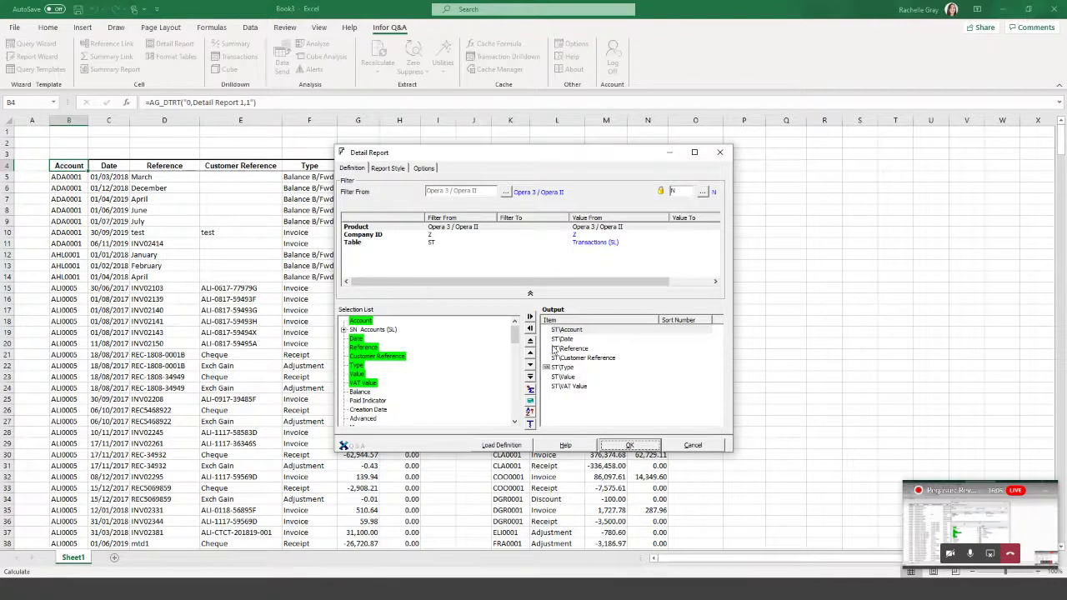
left_click_drag(563, 341, 459, 351)
left_click_drag(567, 339, 496, 367)
left_click(630, 445)
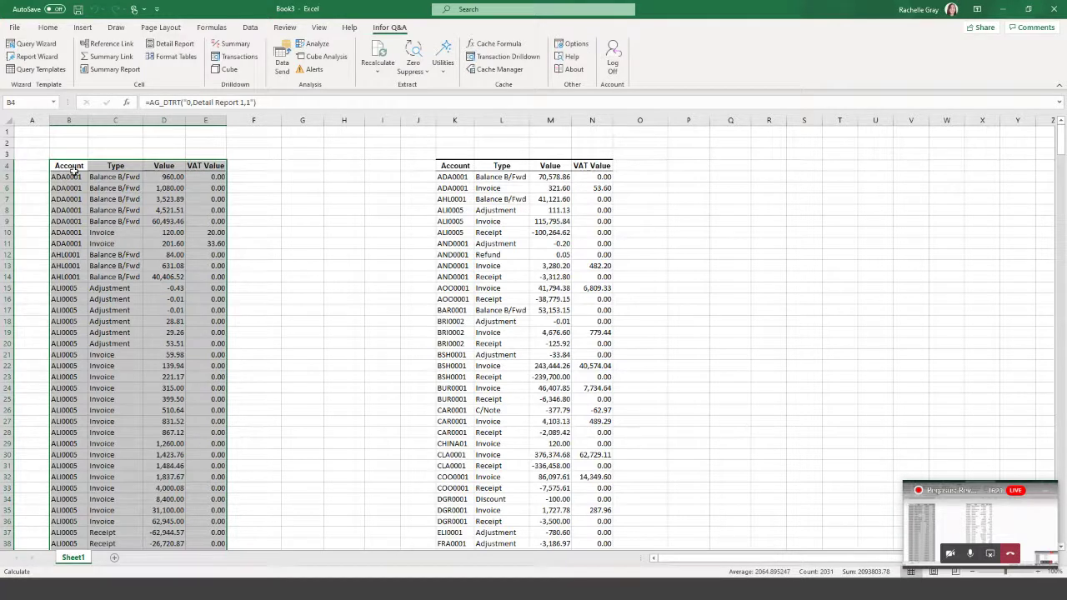
left_click(105, 177)
left_click(62, 190)
left_click(119, 190)
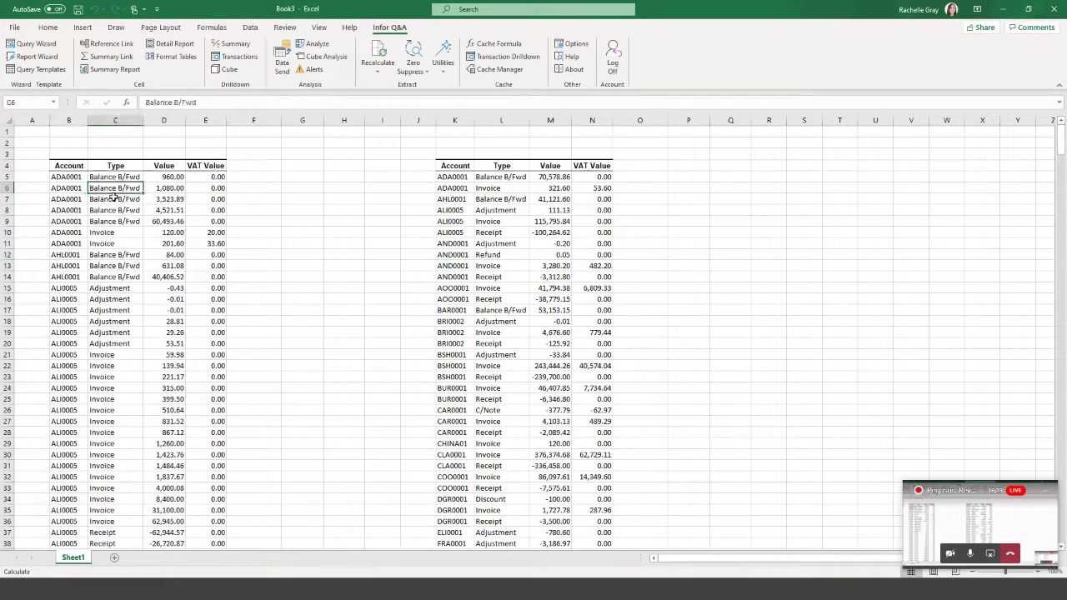
left_click(71, 201)
left_click(115, 202)
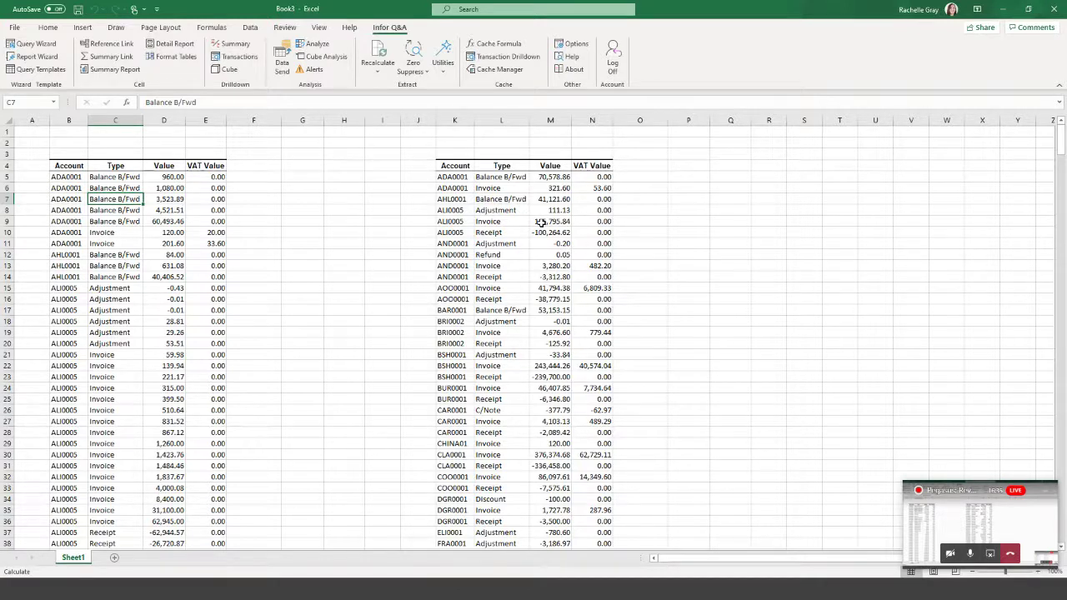
left_click_drag(455, 120, 589, 121)
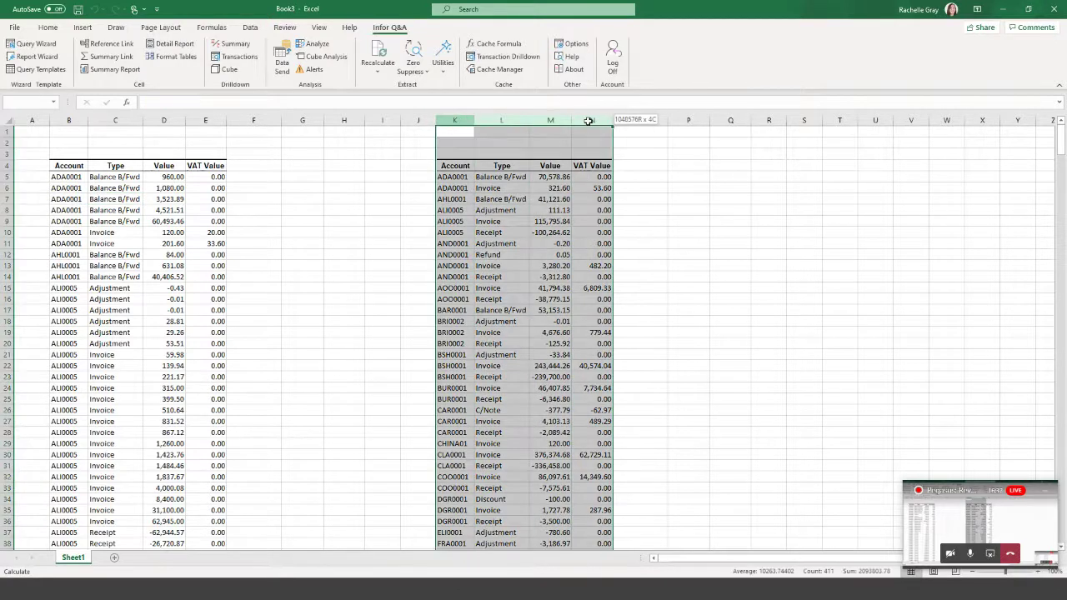
left_click(642, 465)
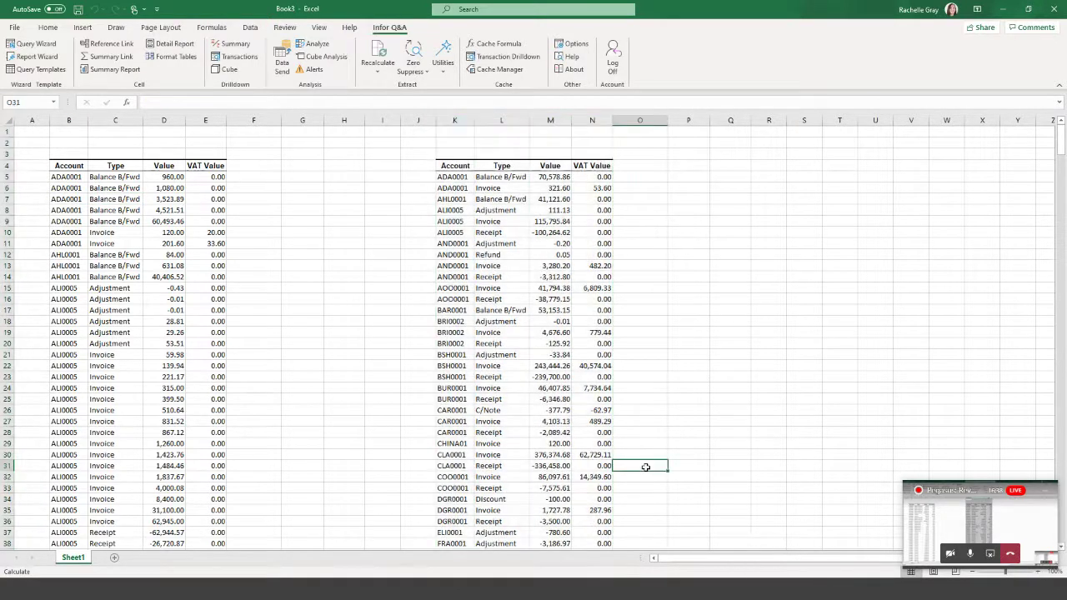
left_click(551, 177)
key("Down")
key("Down")
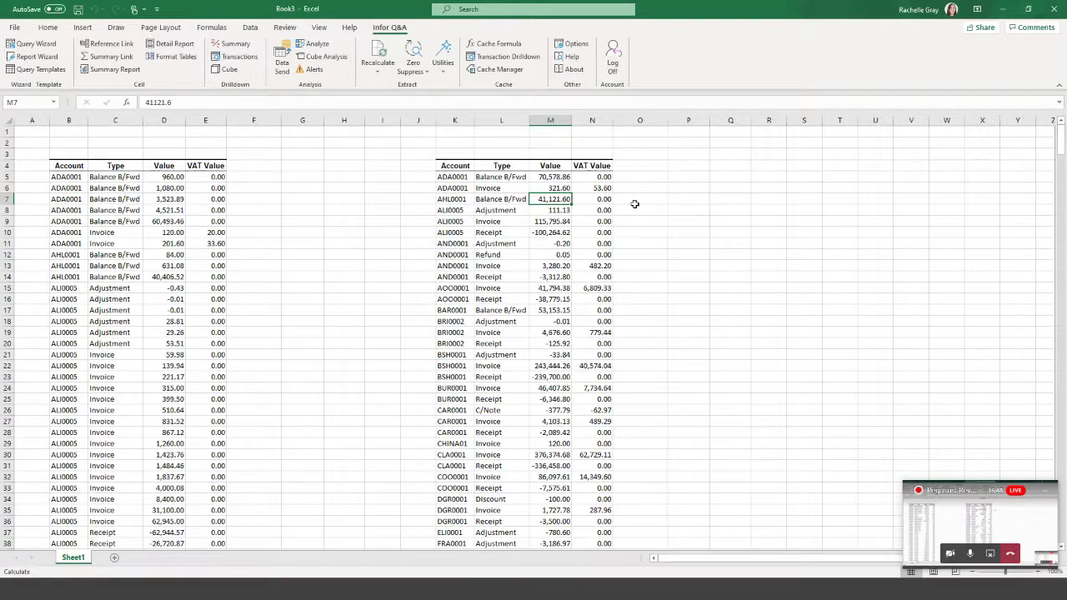
left_click(309, 197)
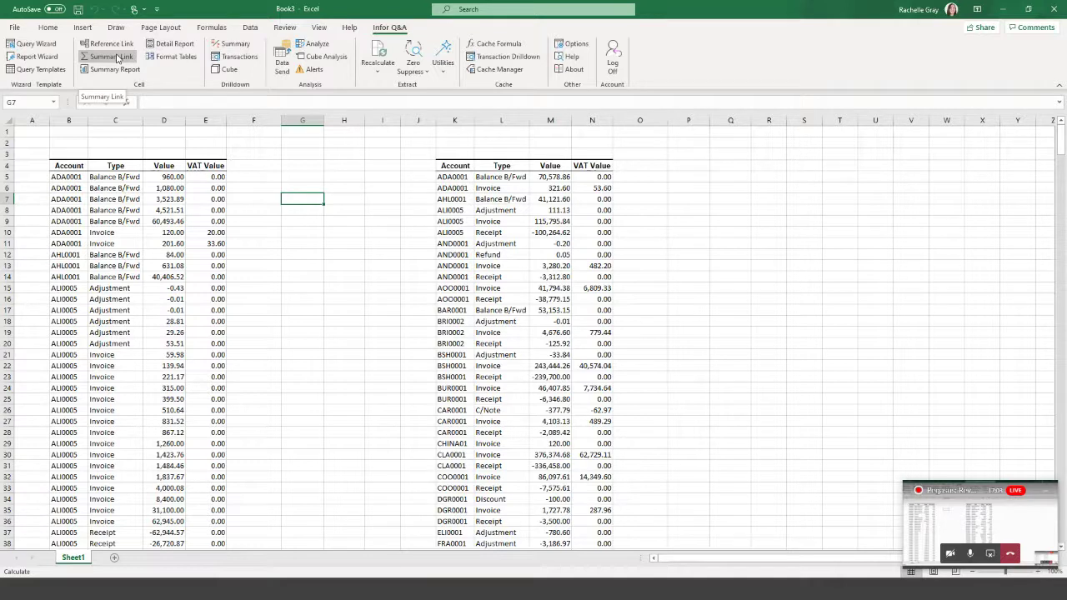
Add a blank Sheet4 and begin a new Detail Report definition at B4 for company Z.
left_click(116, 558)
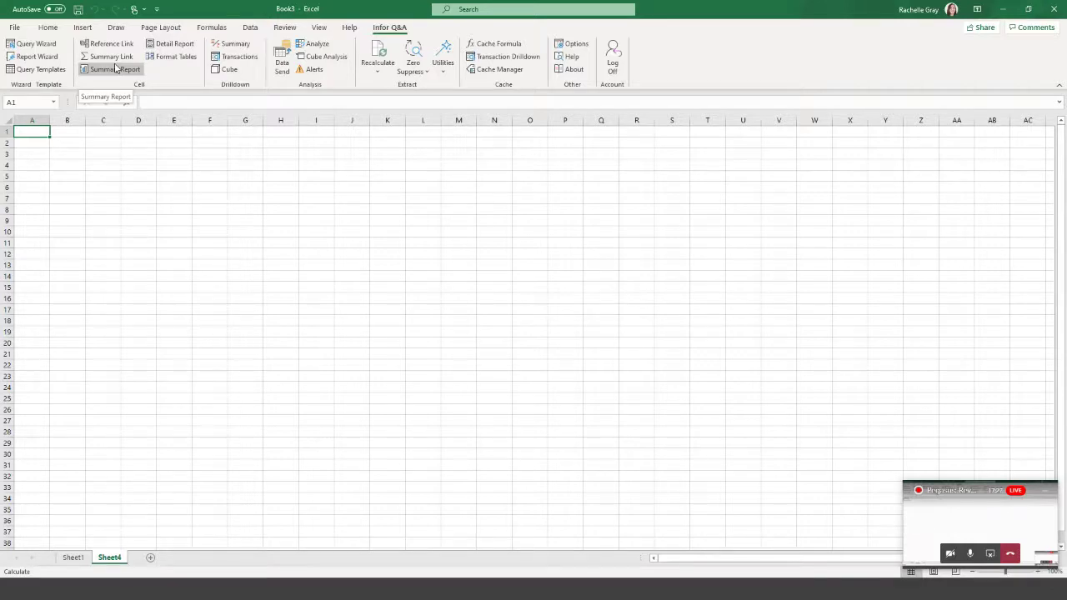
left_click(115, 68)
left_click(75, 167)
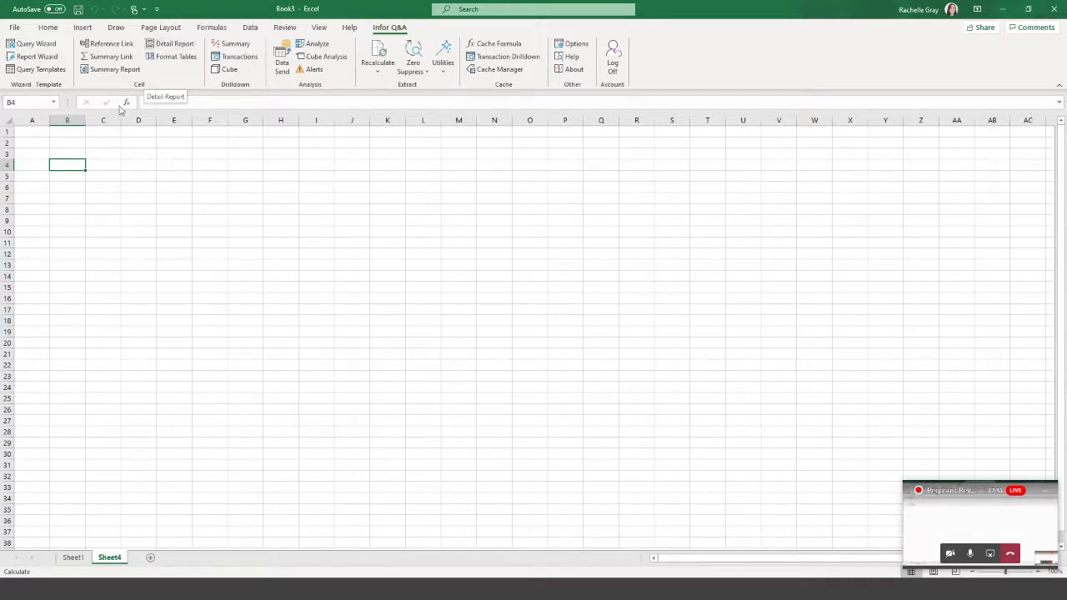
left_click(172, 43)
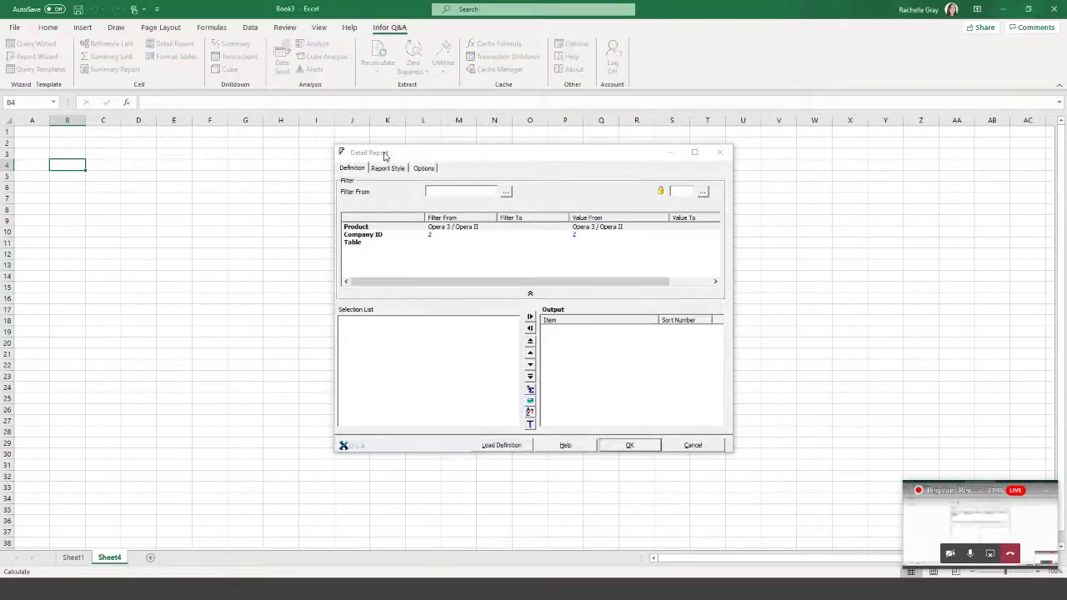
left_click(371, 244)
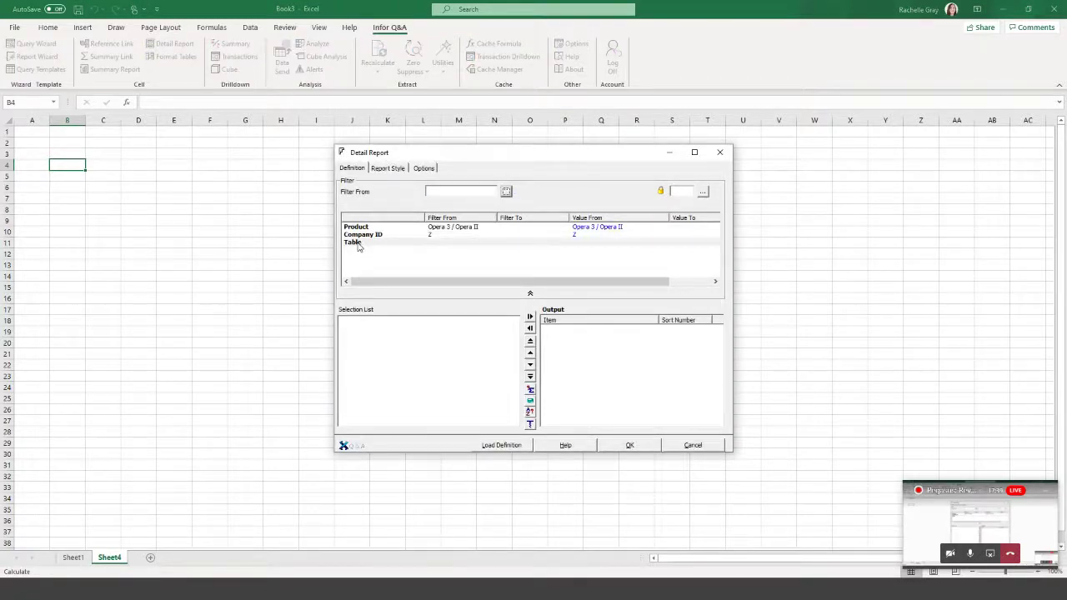
double_click(358, 244)
left_click(385, 225)
left_click(373, 225)
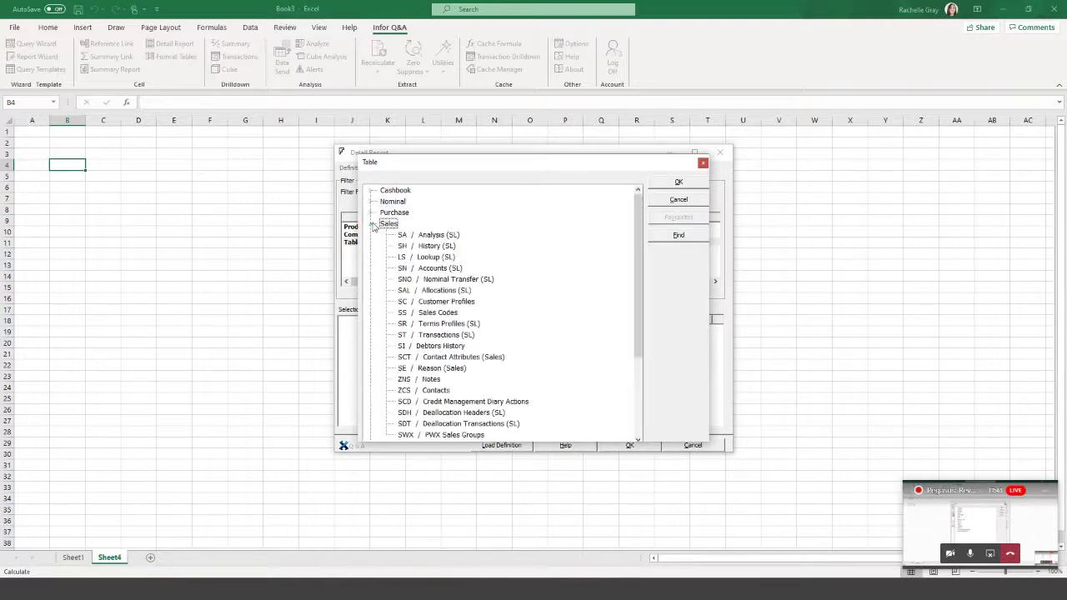
left_click(449, 270)
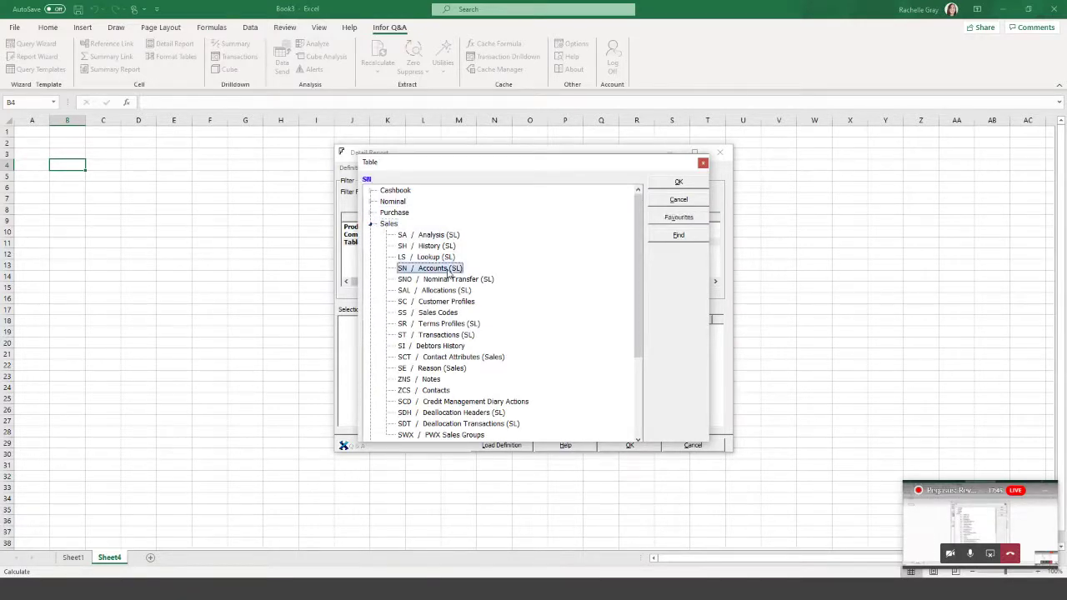
left_click(679, 183)
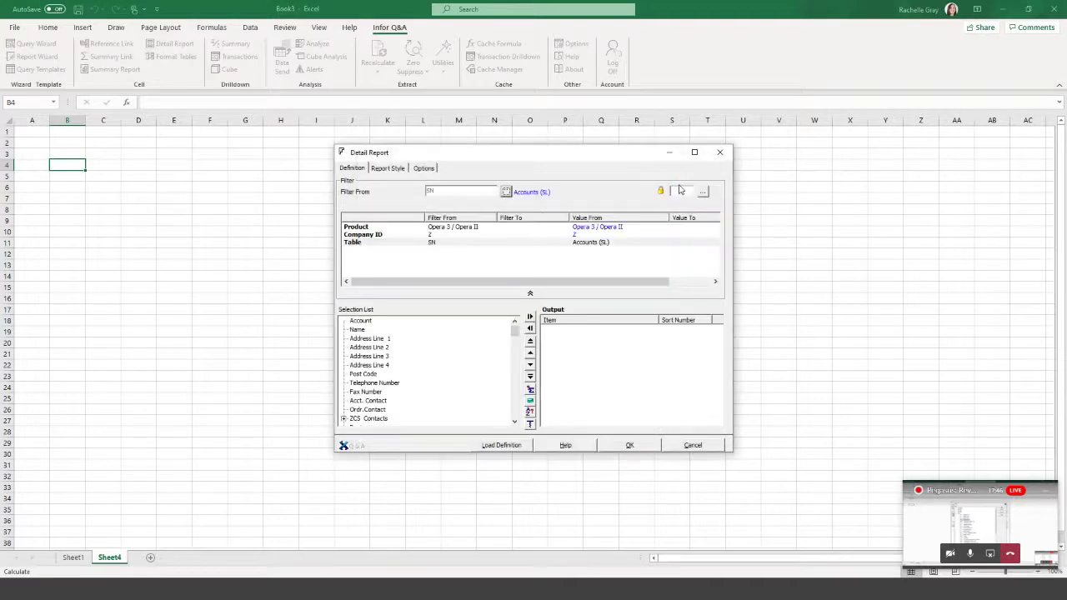
double_click(360, 321)
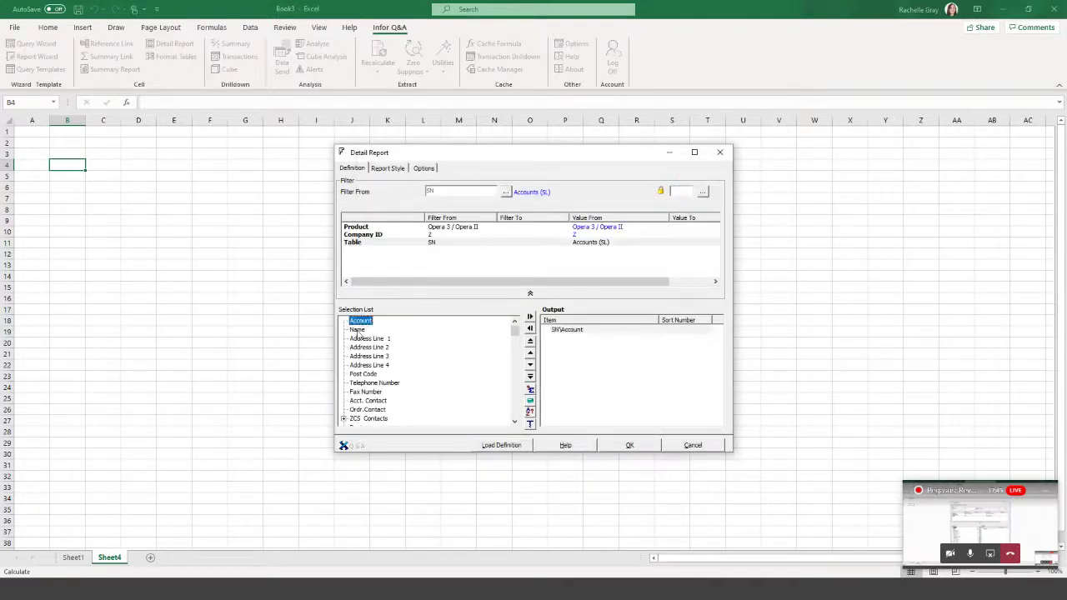
double_click(358, 330)
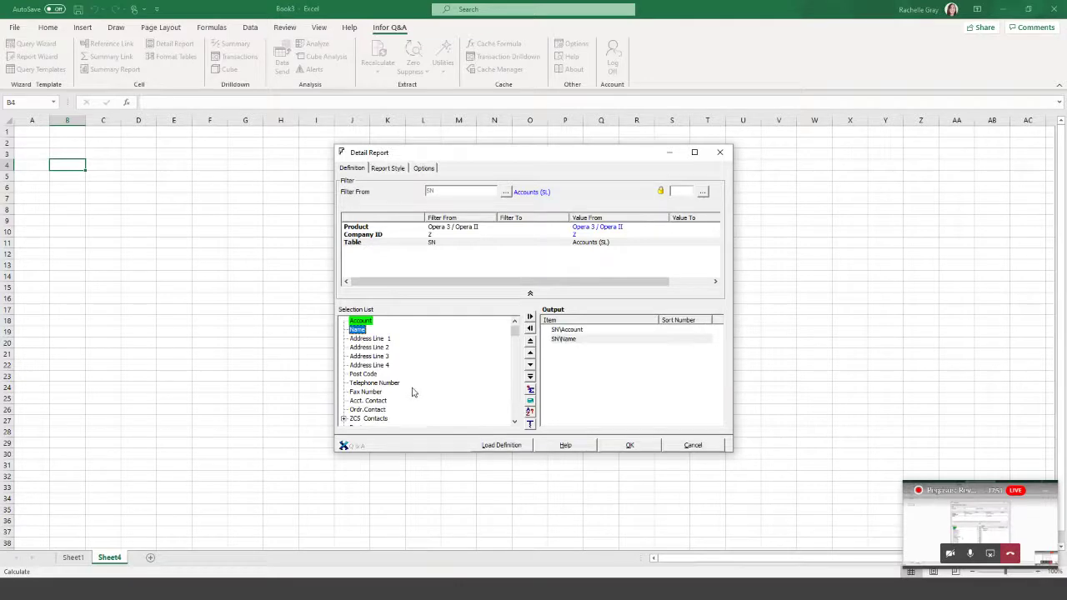
scroll(424, 367, "down", 2)
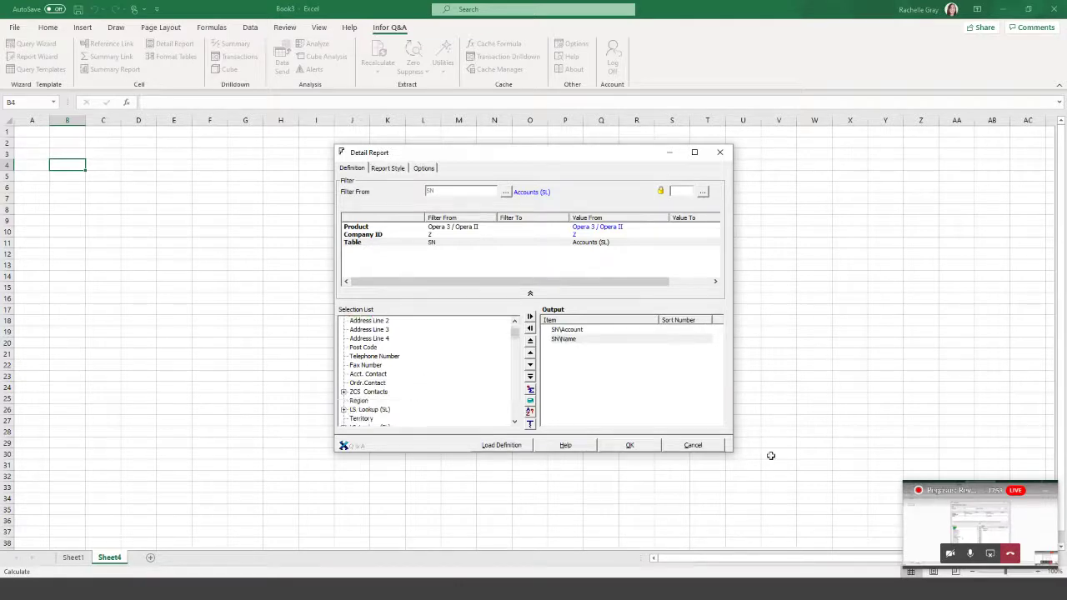
left_click(630, 445)
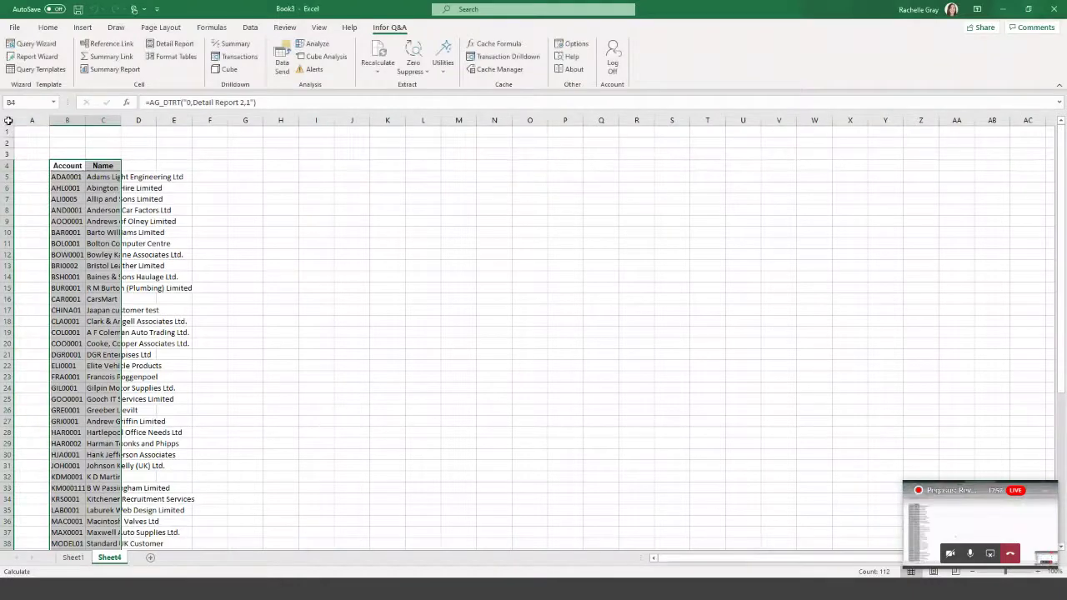
left_click(7, 120)
left_click_drag(48, 120, 49, 121)
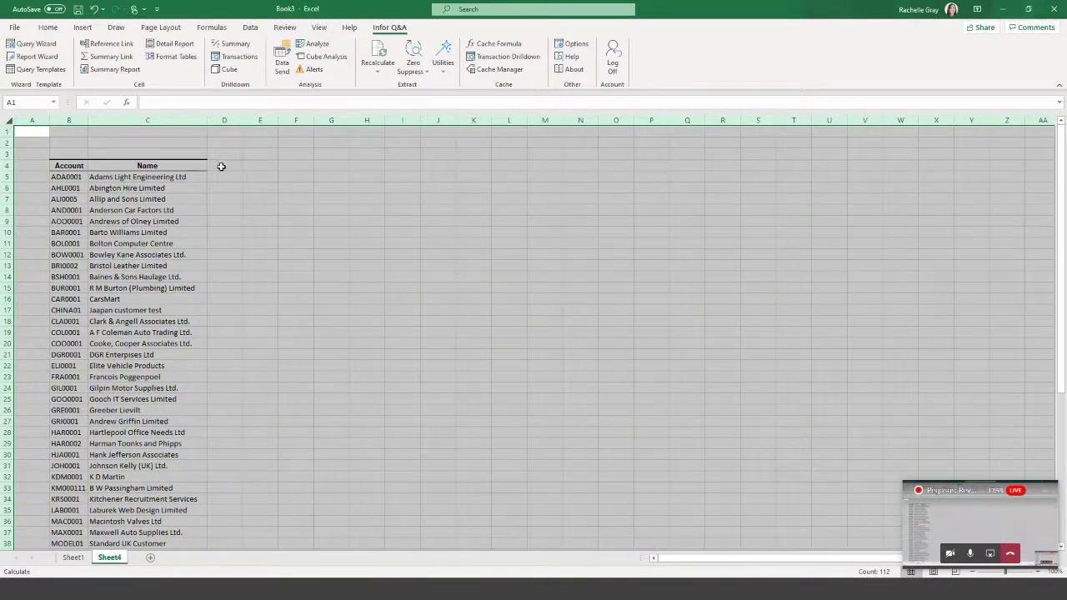
left_click(220, 167)
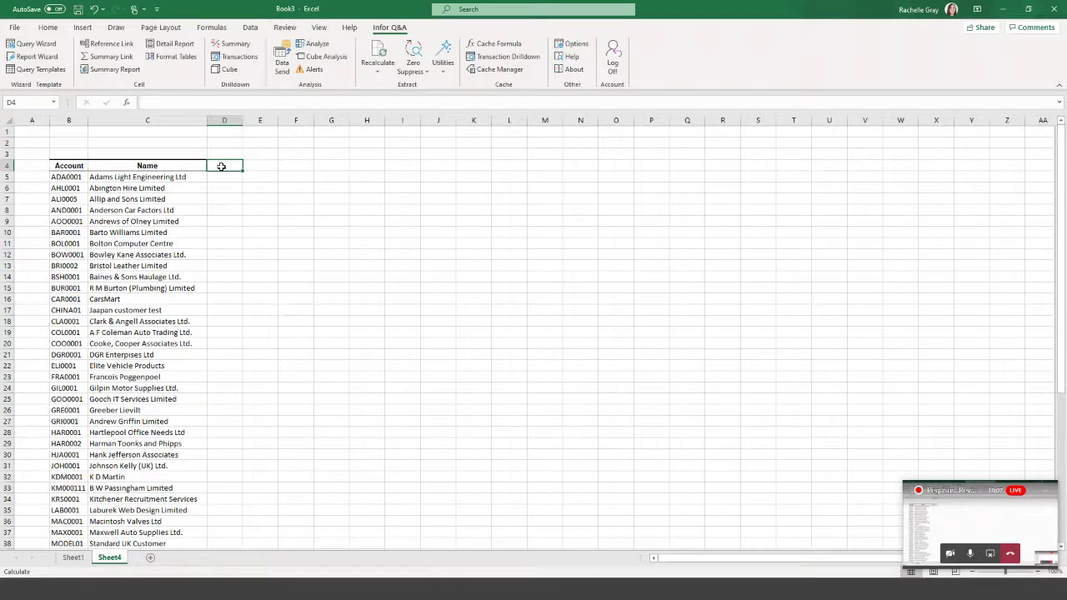
left_click(225, 179)
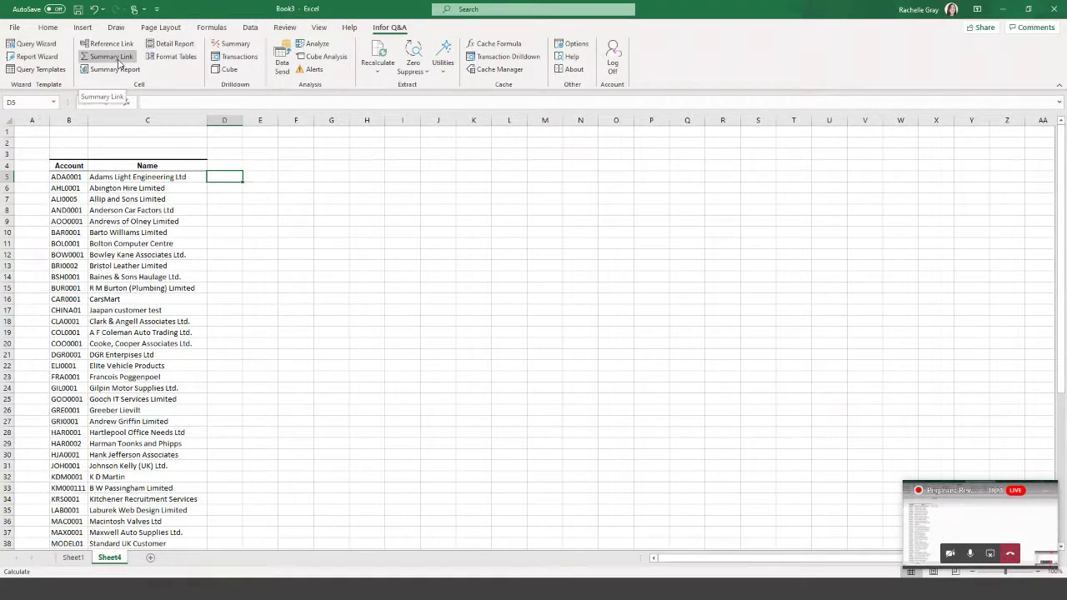
Start a Summary Link on the ST Transactions (SL) table for company Z.
left_click(117, 61)
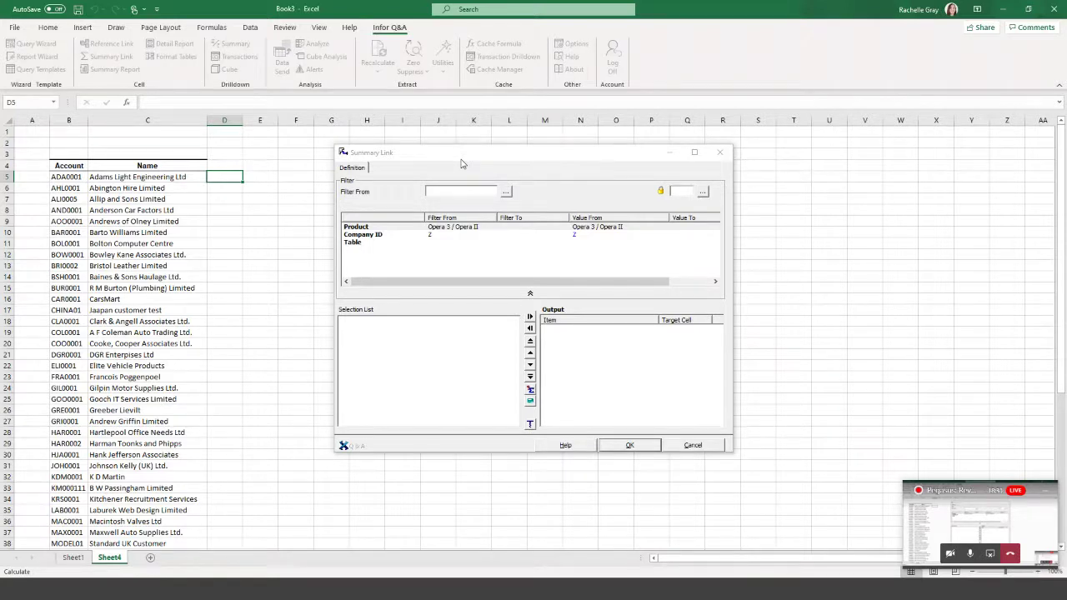
left_click(410, 234)
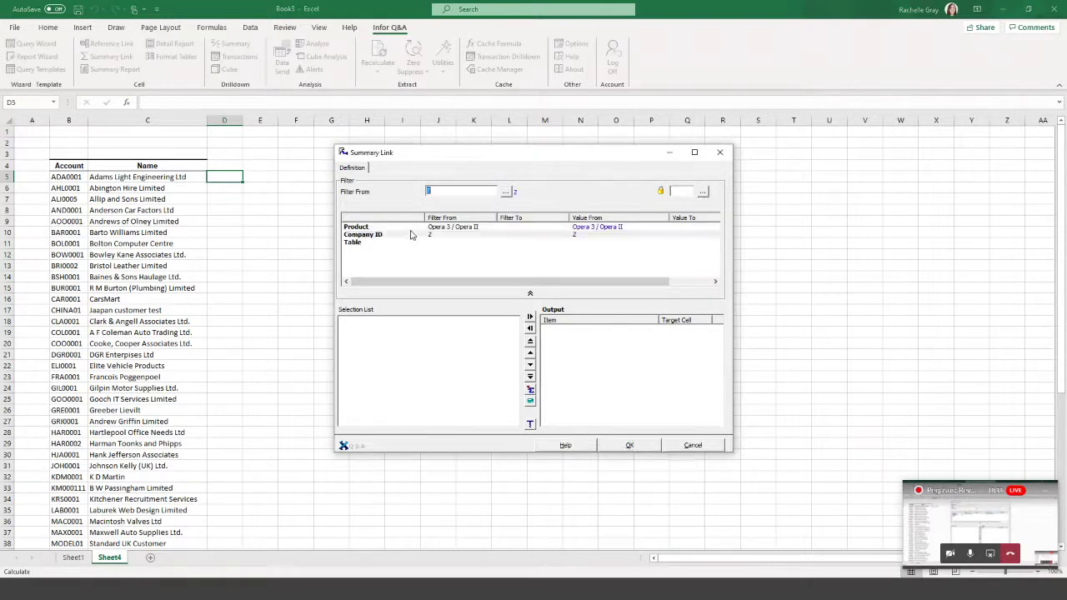
left_click(365, 246)
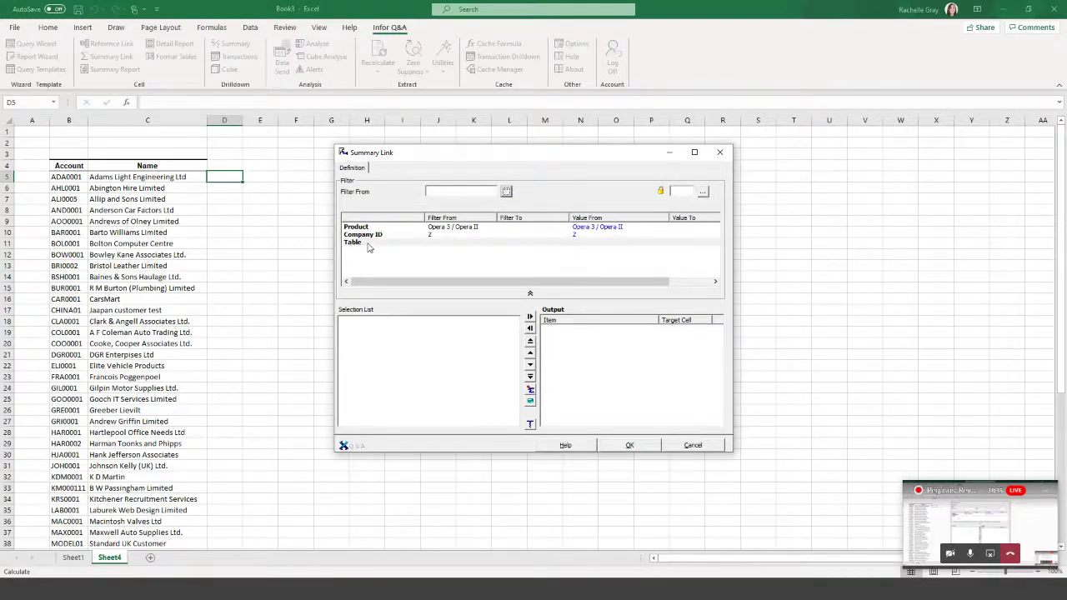
double_click(369, 246)
left_click(373, 224)
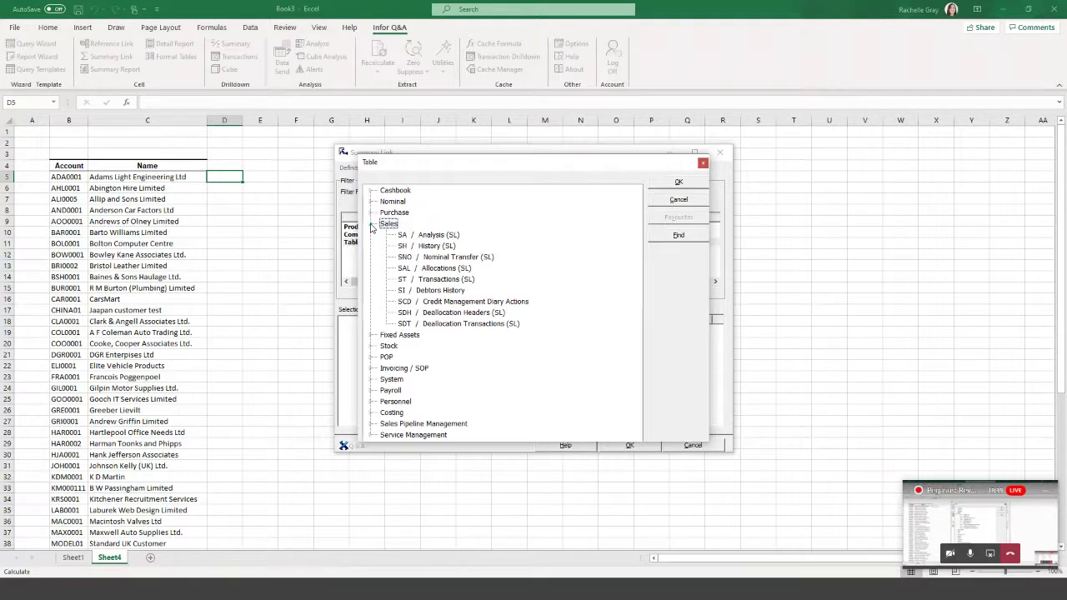
left_click(430, 280)
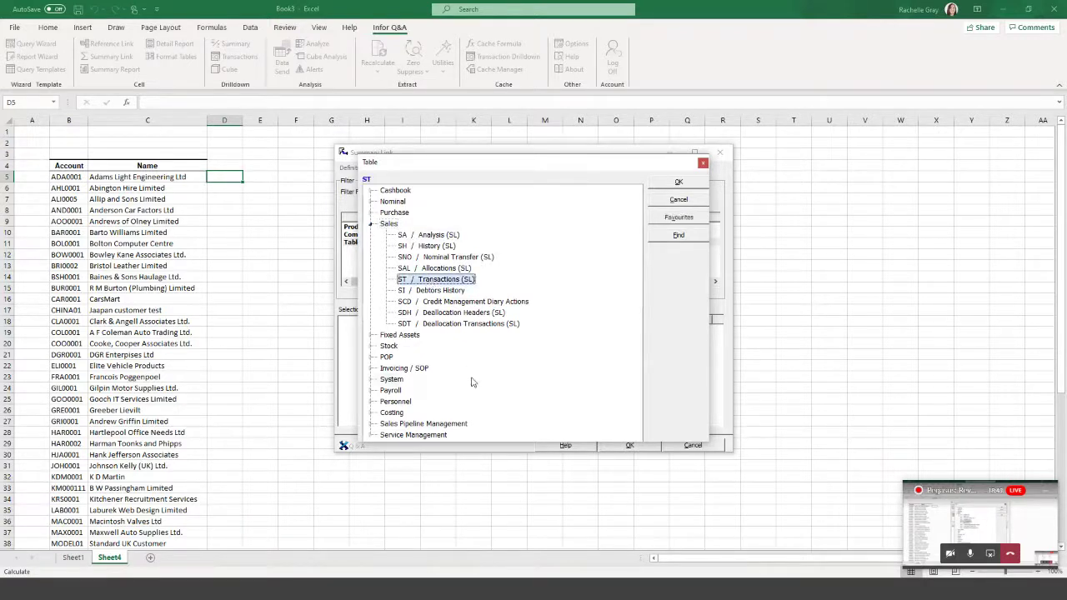
left_click(680, 184)
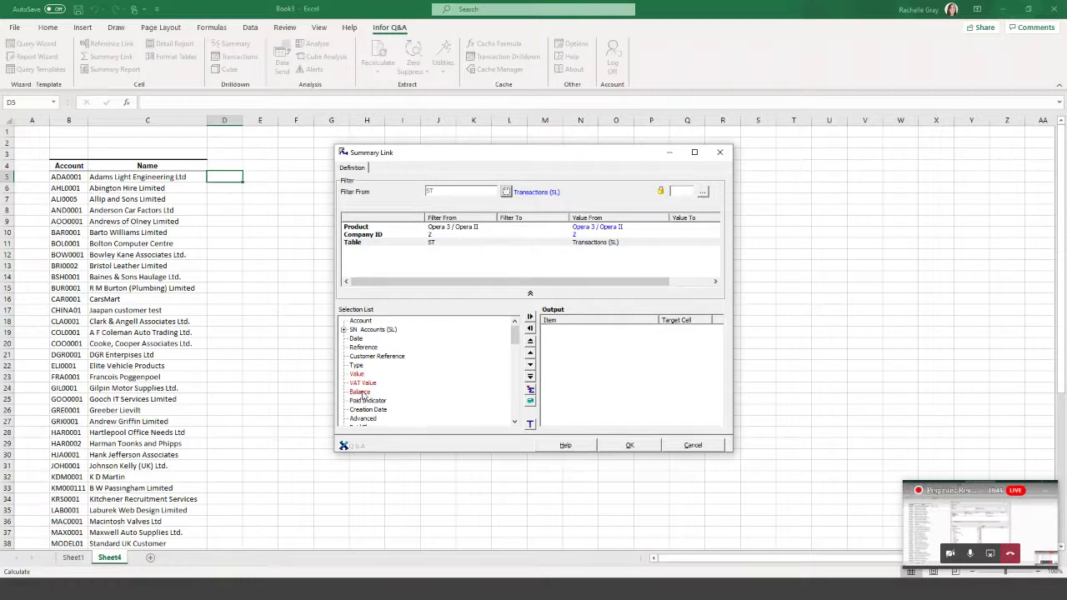
Make Balance the link's output and add Account as a filter.
left_click_drag(362, 393, 589, 371)
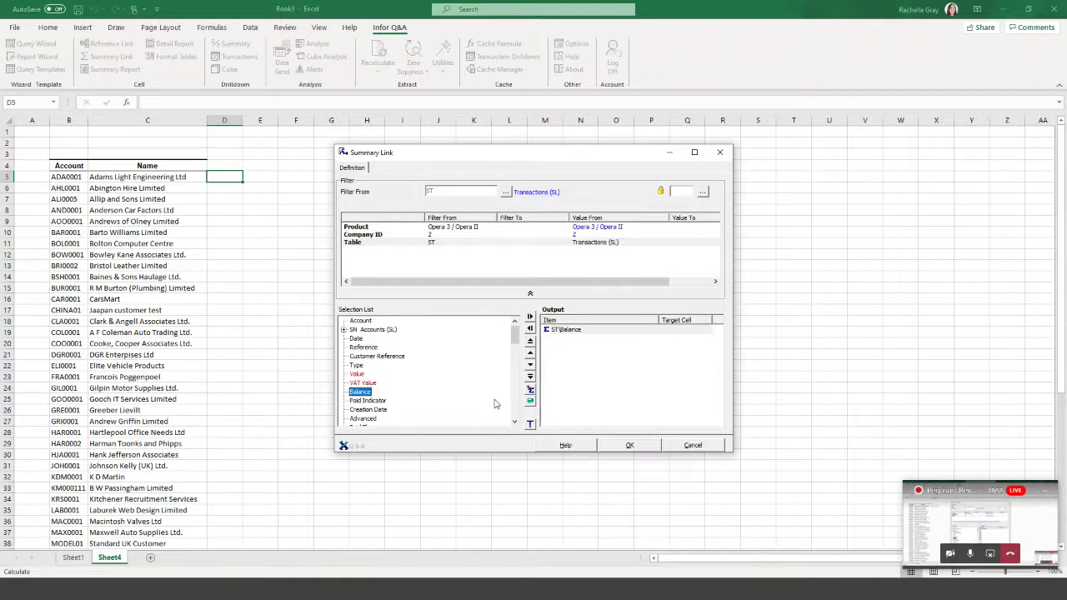
left_click(361, 324)
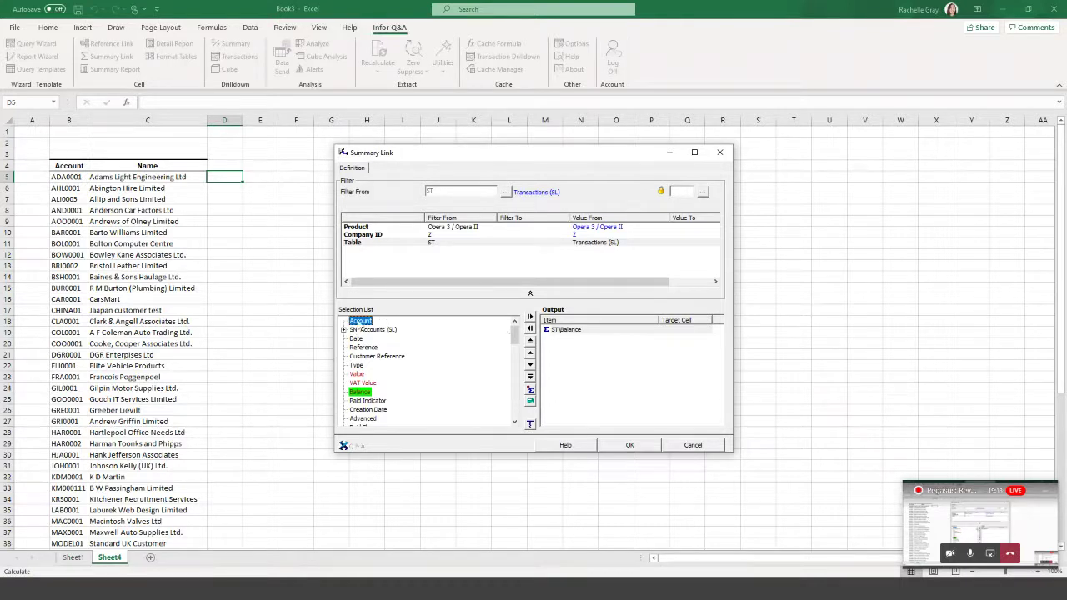
left_click_drag(361, 329, 434, 260)
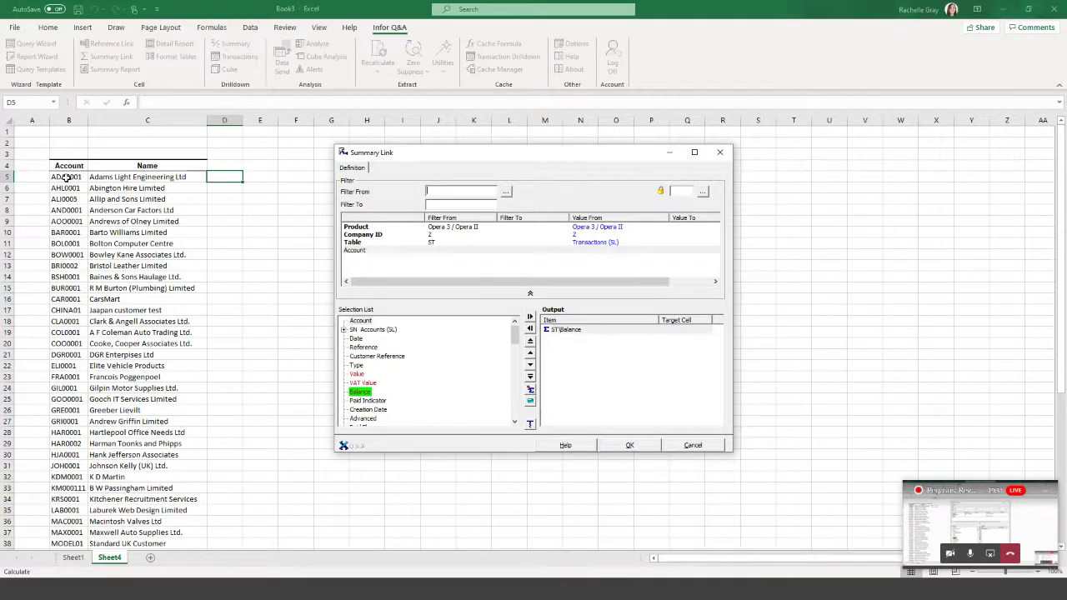
Filter Account from and to $B5 and create the link in D5, returning 70900.46.
left_click(66, 178)
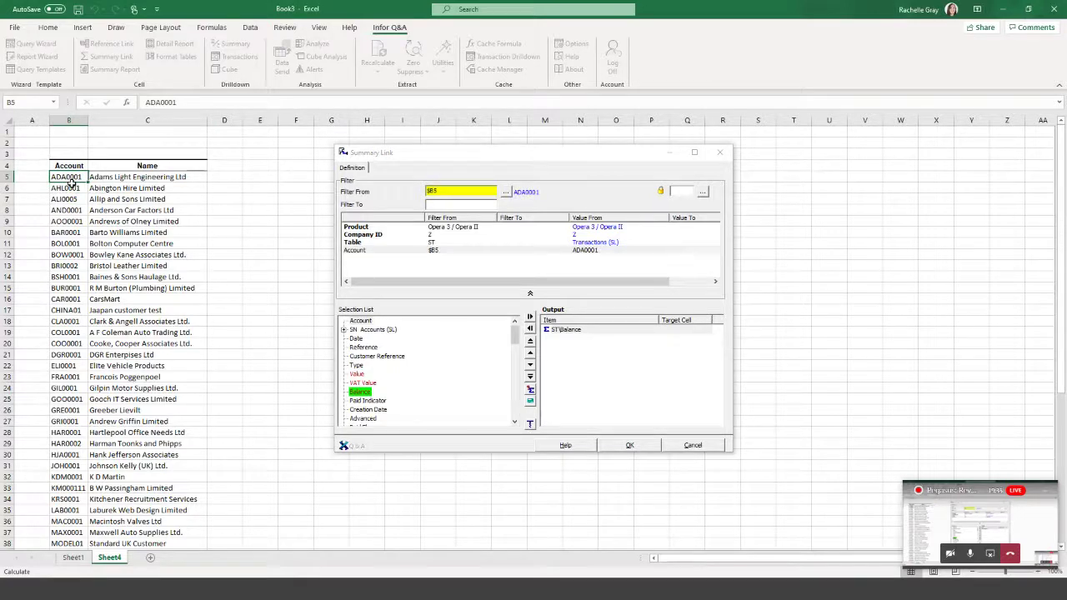
left_click(456, 191)
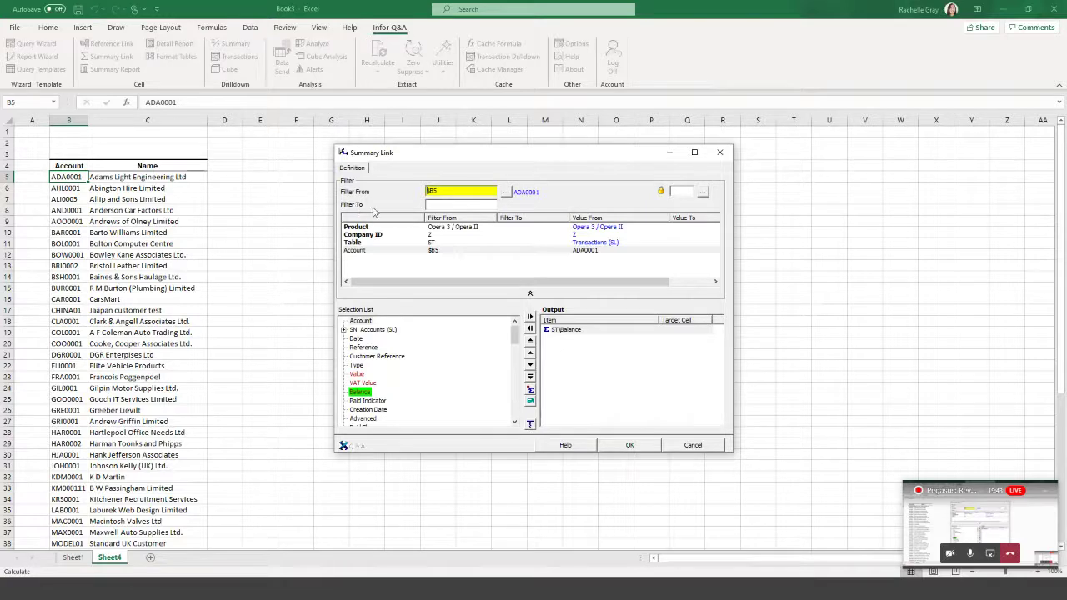
left_click(437, 205)
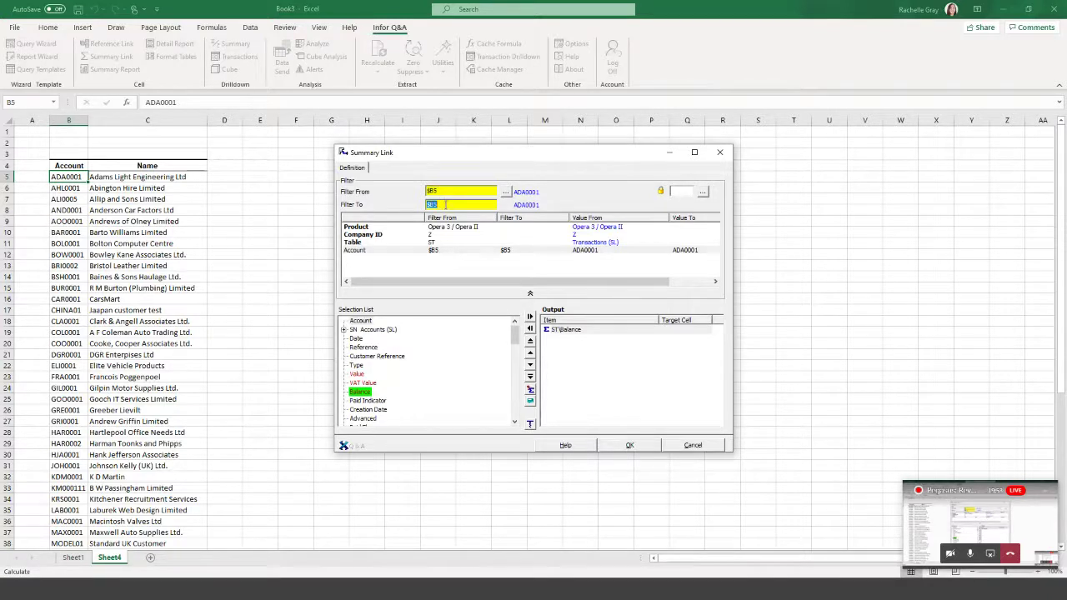
left_click(639, 445)
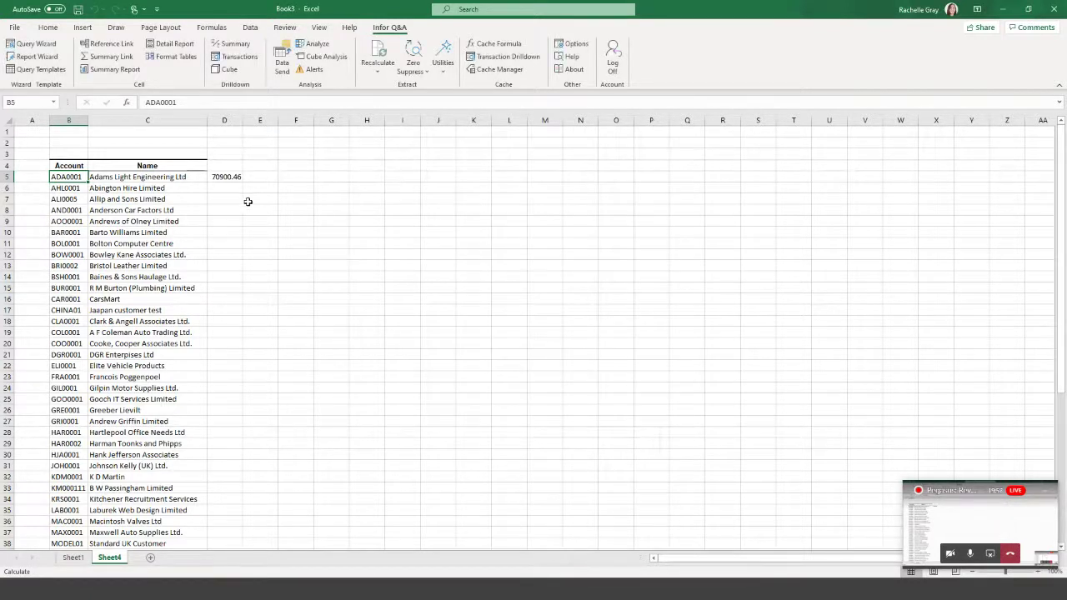
left_click(233, 177)
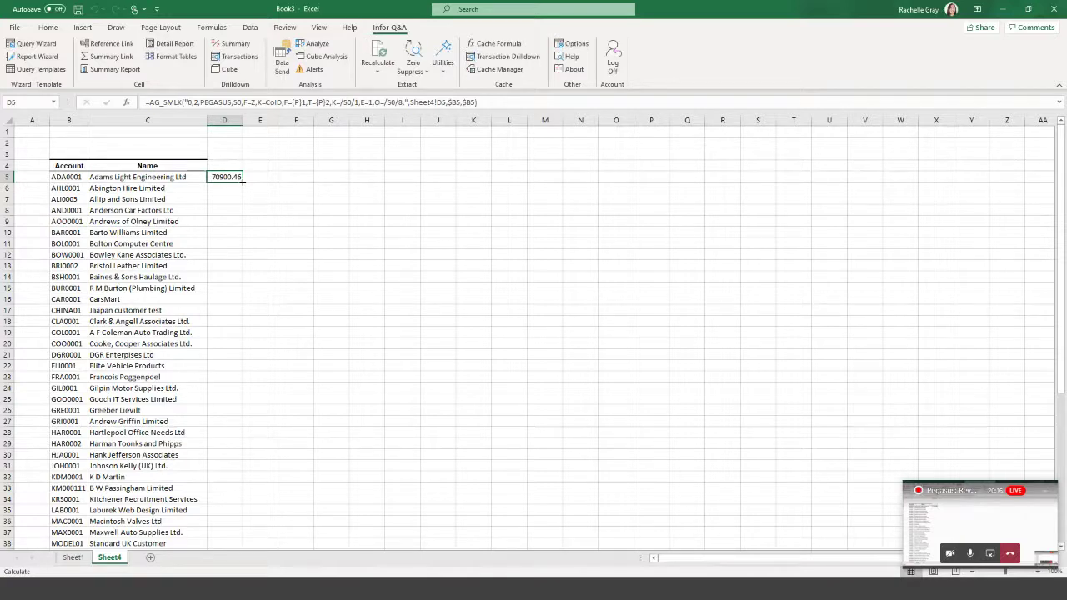
Fill D5's balance formula down column D and recalculate the range so each account shows its balance.
double_click(242, 180)
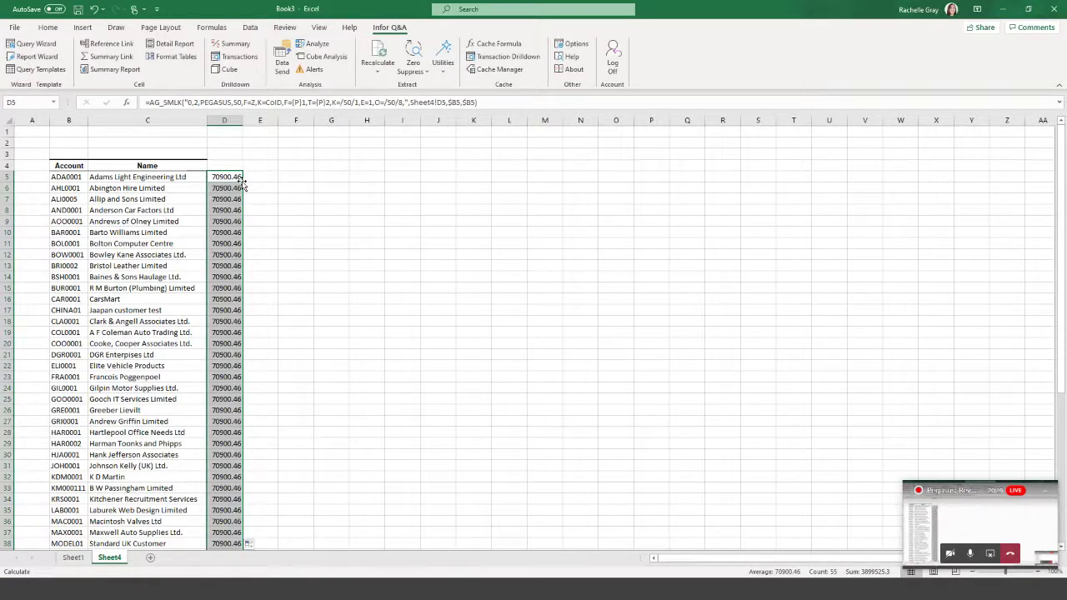
scroll(233, 178, "down", 9)
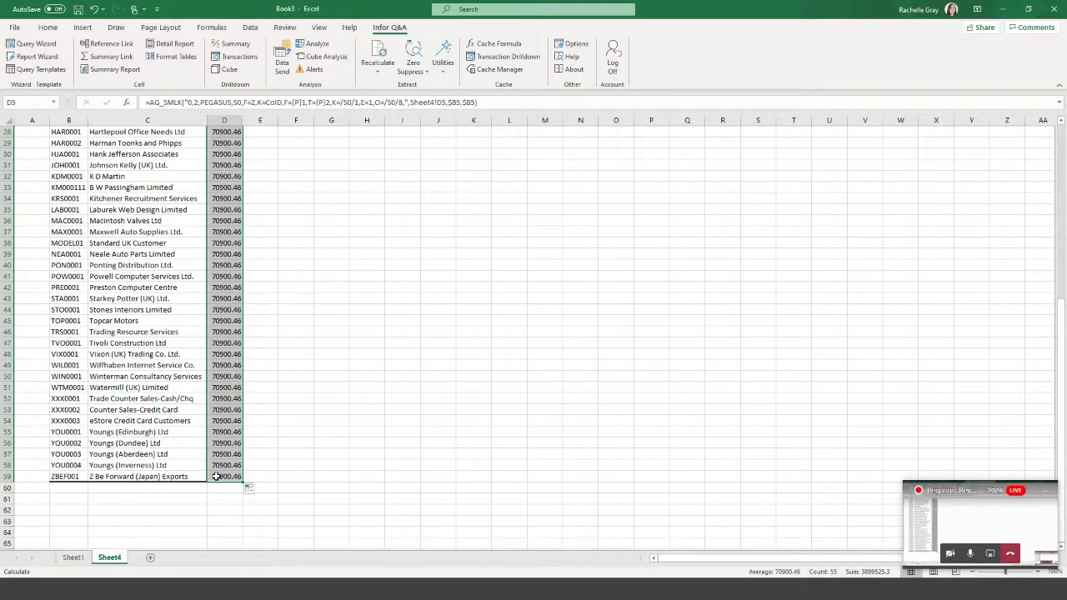
scroll(216, 475, "up", 9)
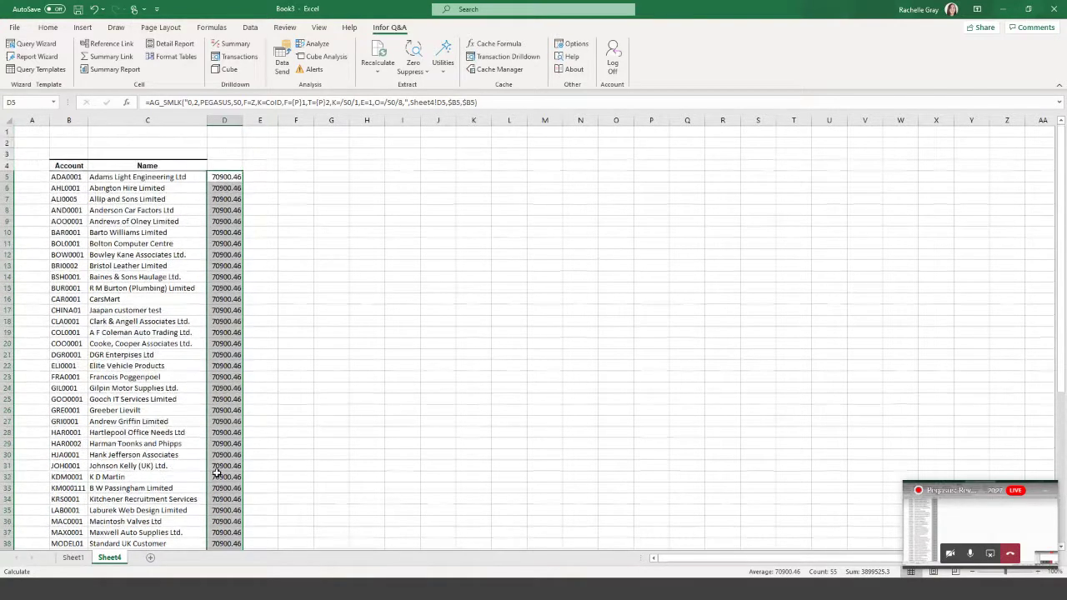
scroll(216, 475, "down", 1)
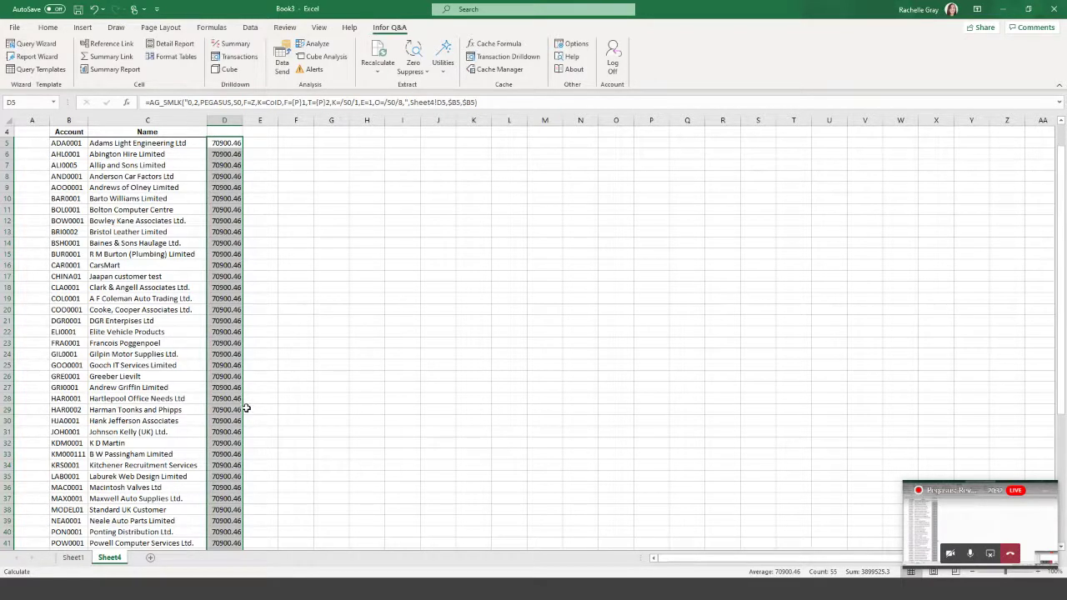
left_click(377, 75)
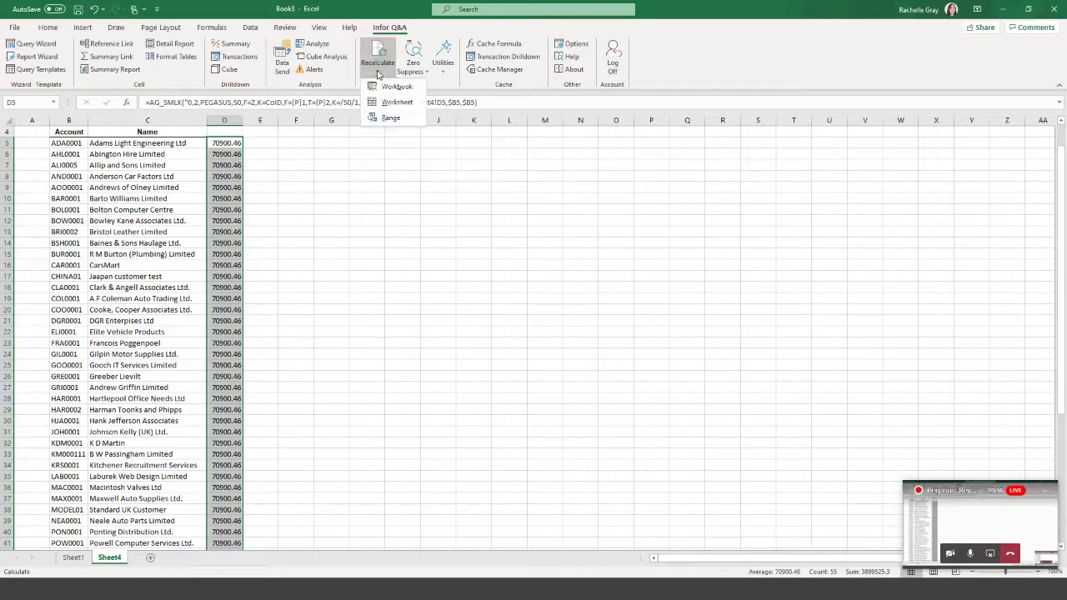
left_click(391, 118)
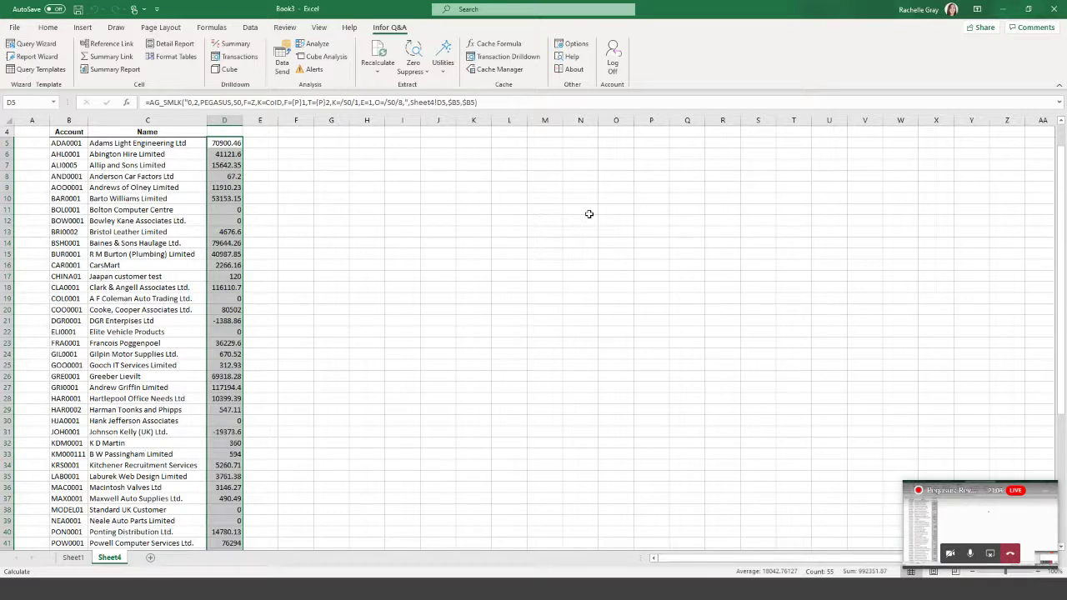
scroll(572, 235, "up", 1)
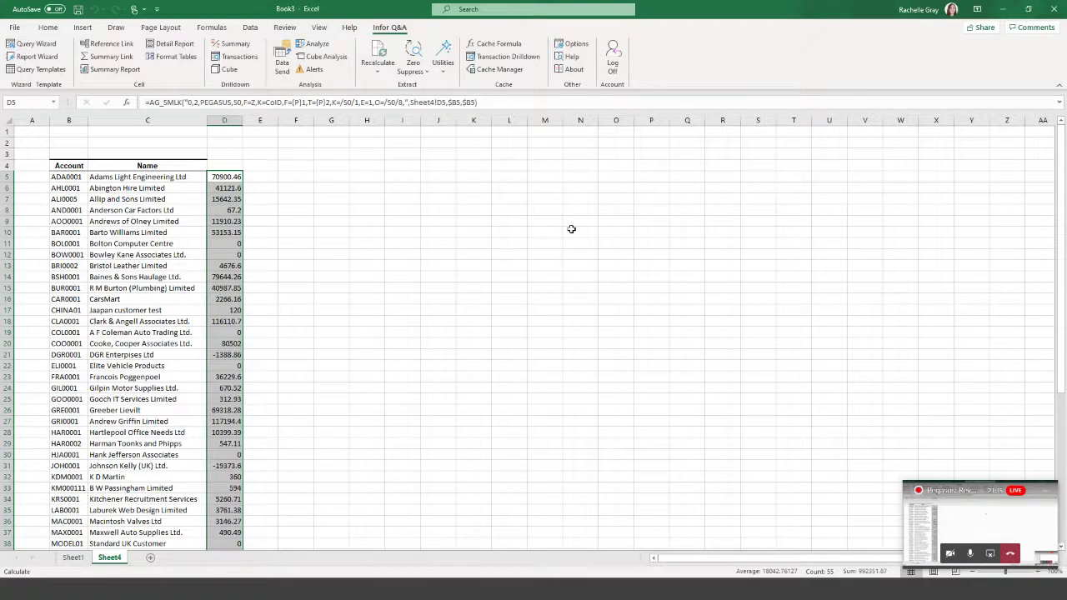
left_click(223, 132)
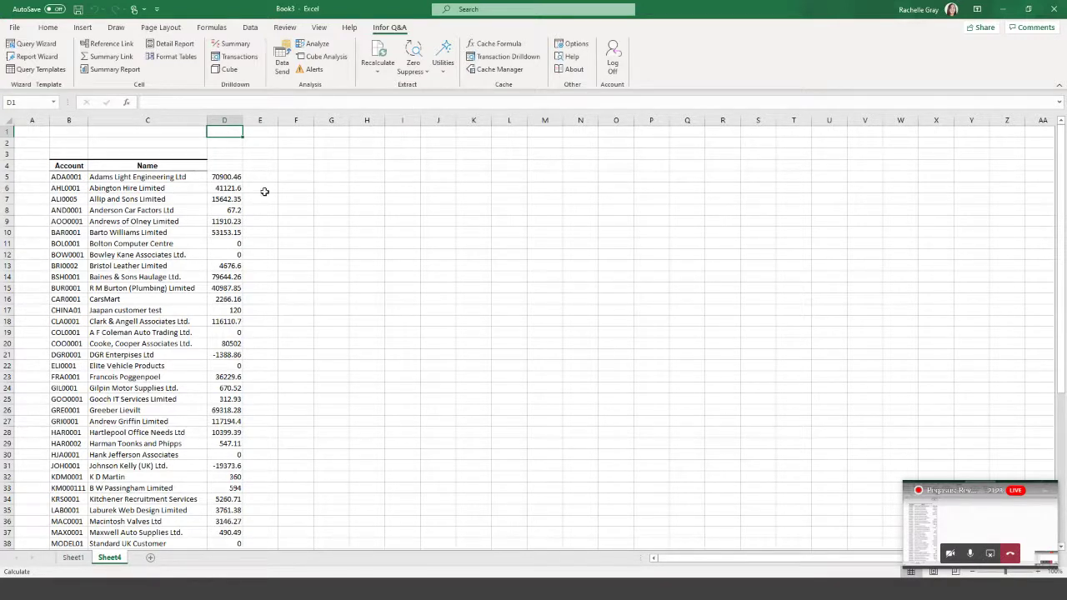
On Sheet1, filter the B4 detail report to Type I (Invoice) and rerun it.
left_click(73, 557)
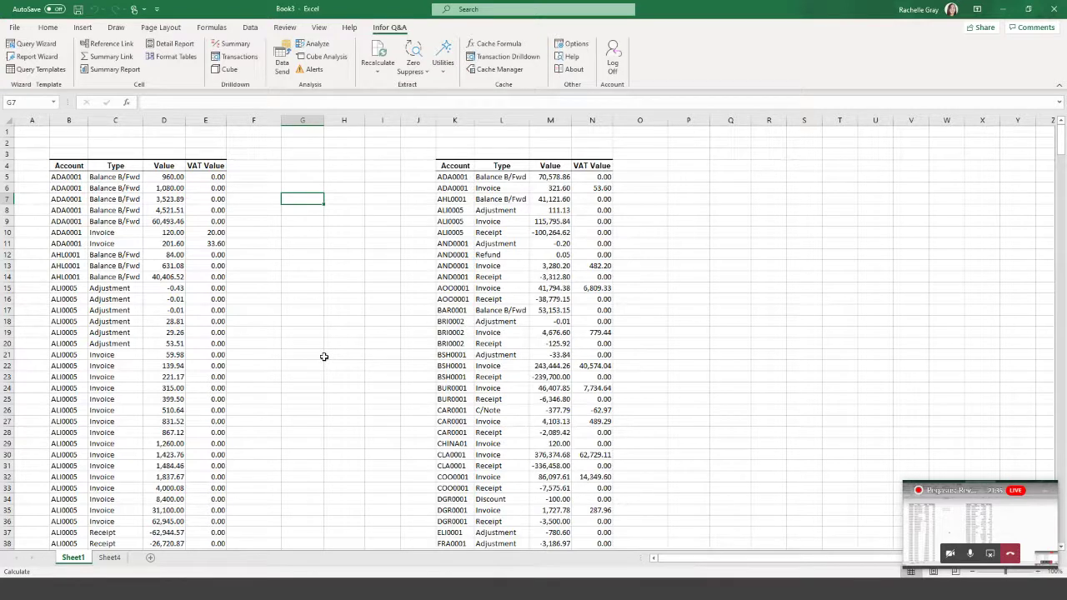
left_click(73, 166)
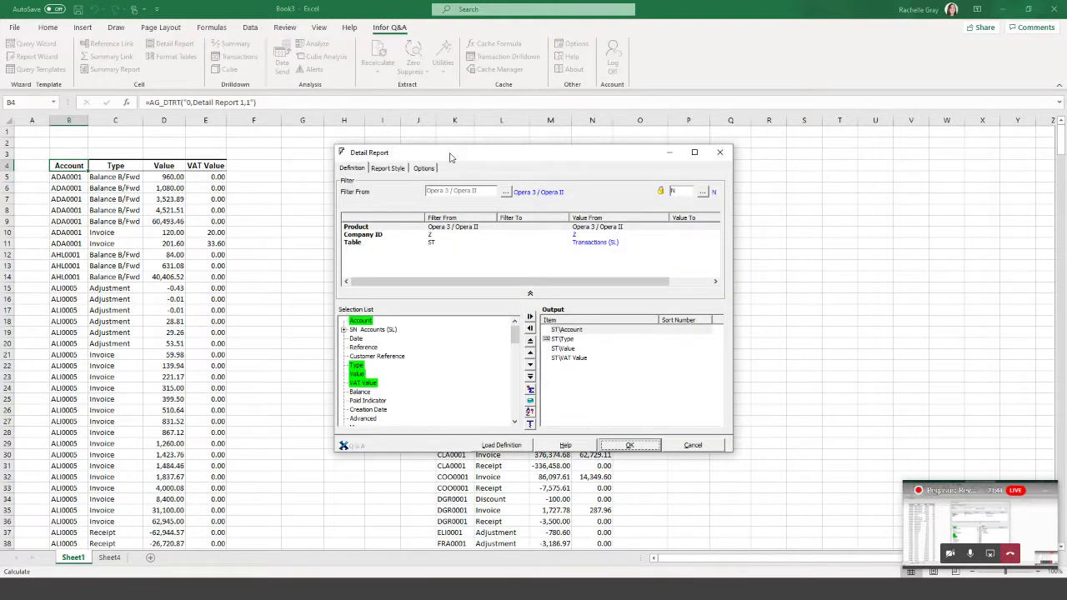
left_click_drag(450, 156, 702, 110)
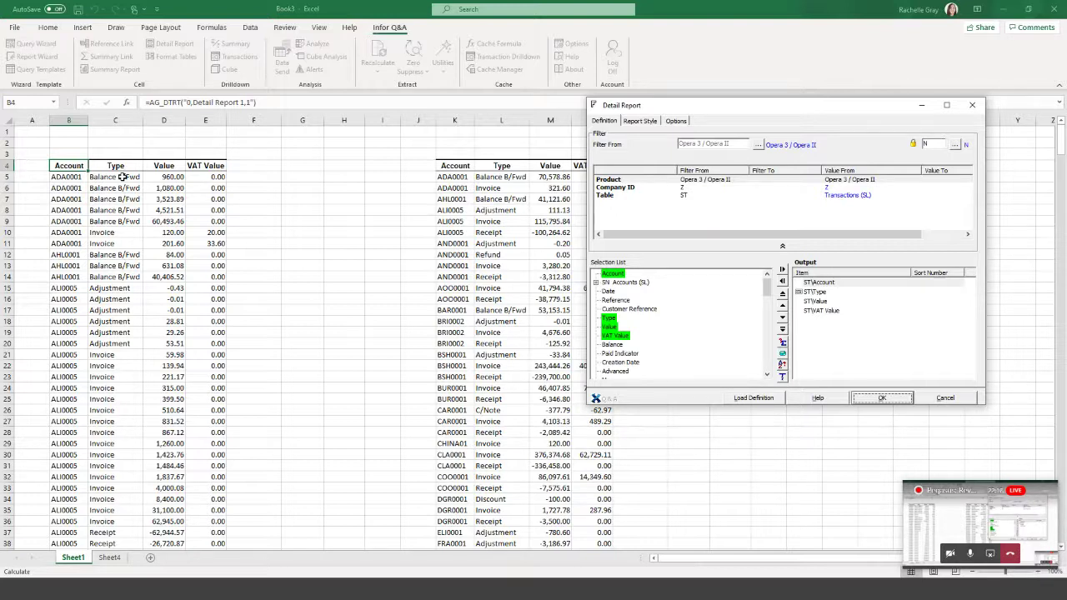
left_click(610, 320)
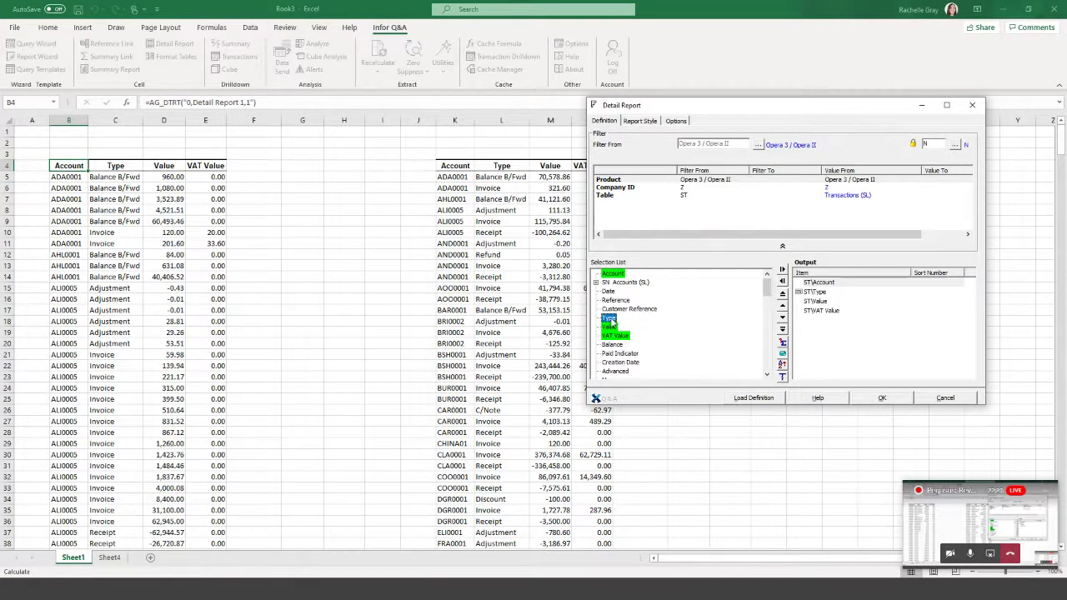
left_click_drag(611, 324, 714, 216)
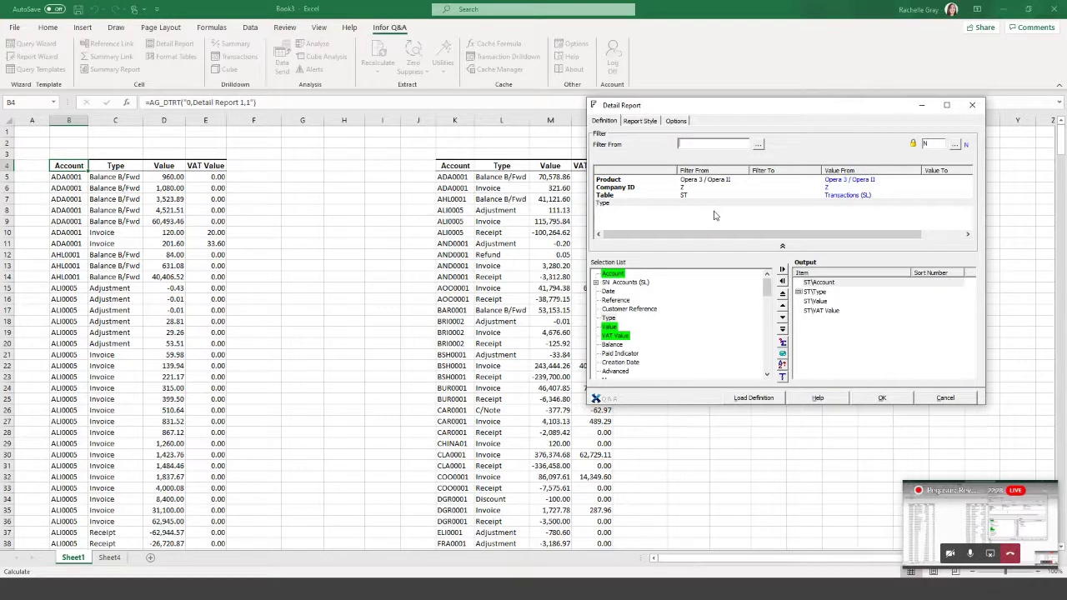
left_click(759, 144)
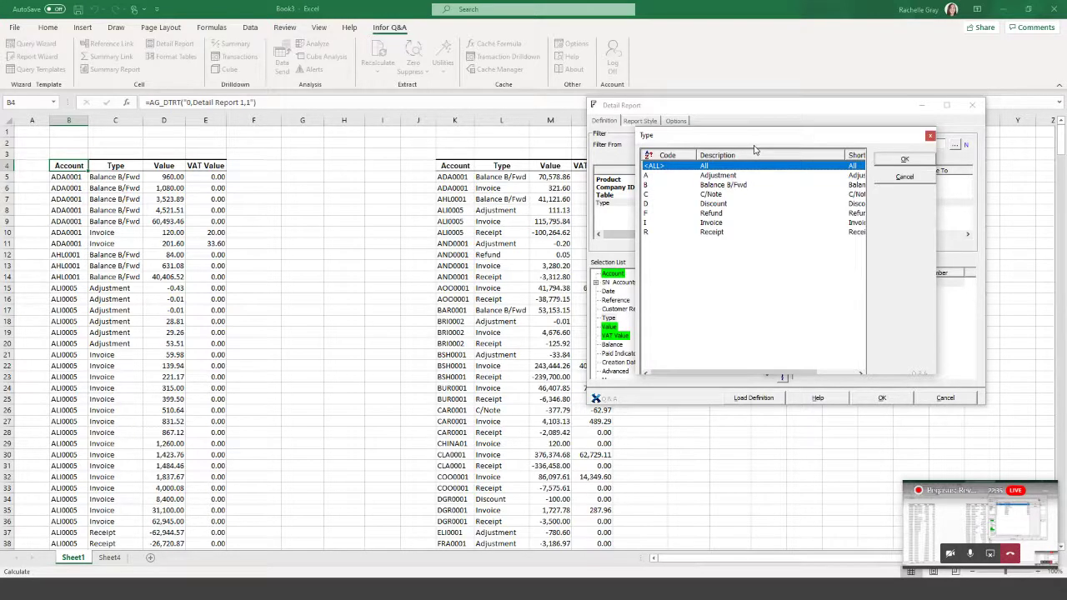
left_click(718, 225)
left_click(914, 161)
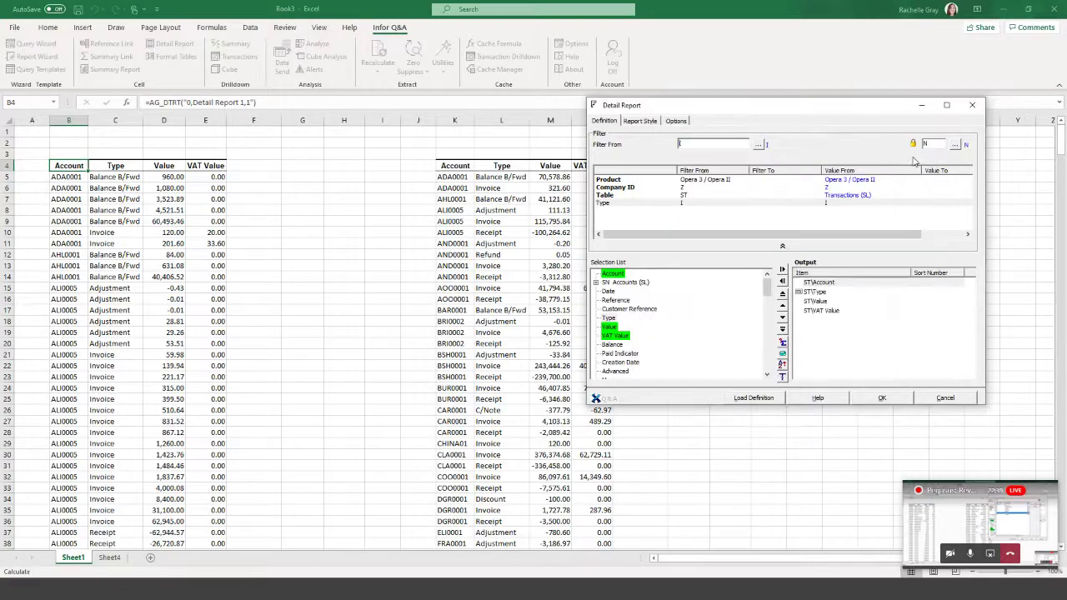
left_click(889, 401)
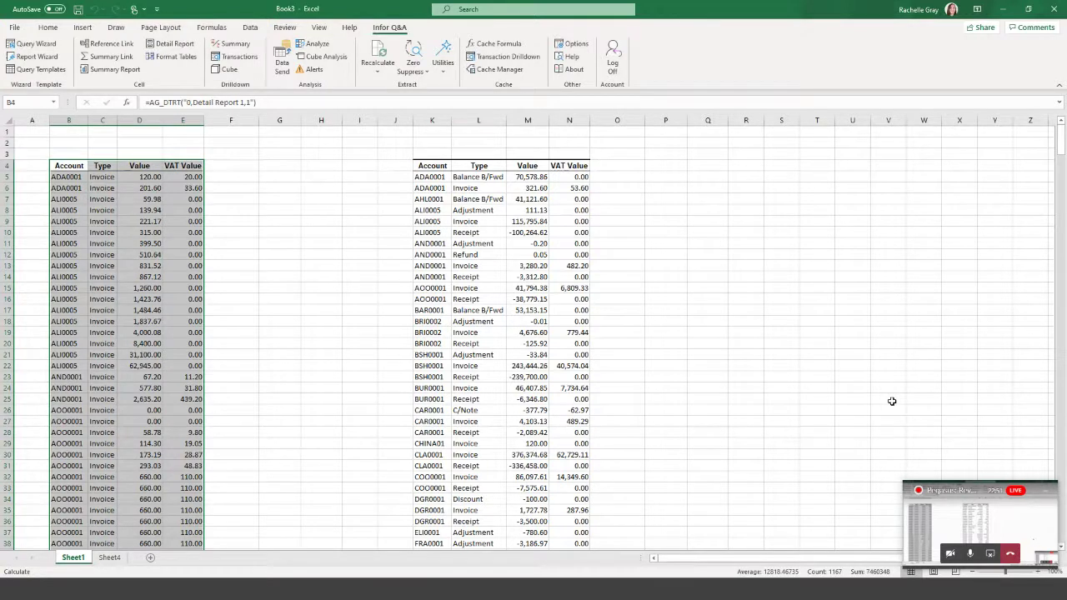
Filter the K4 summary report to Type Invoice and rerun it.
left_click(434, 165)
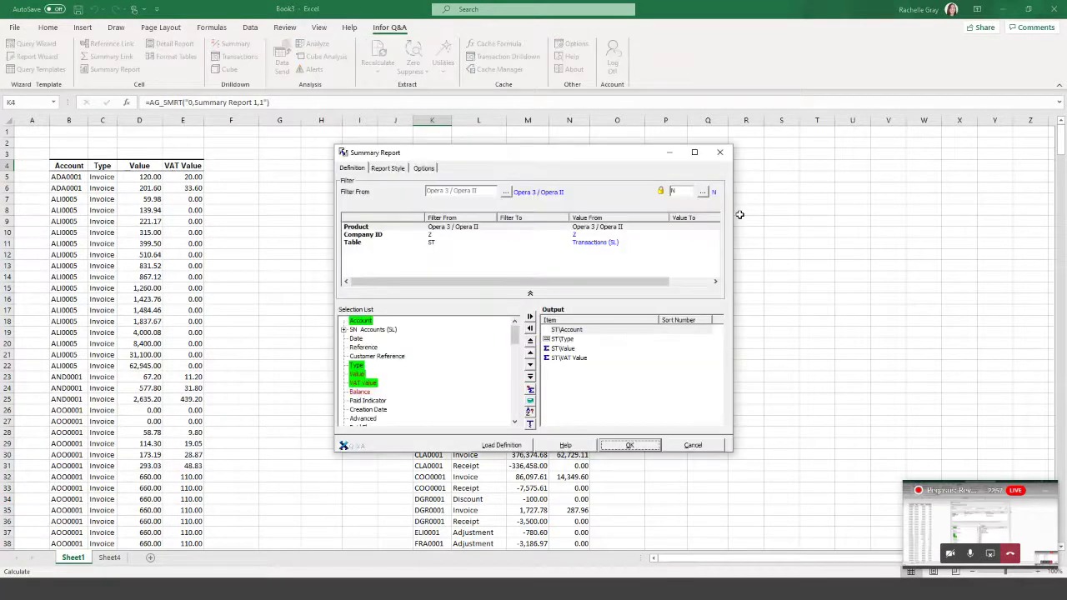
left_click(357, 367)
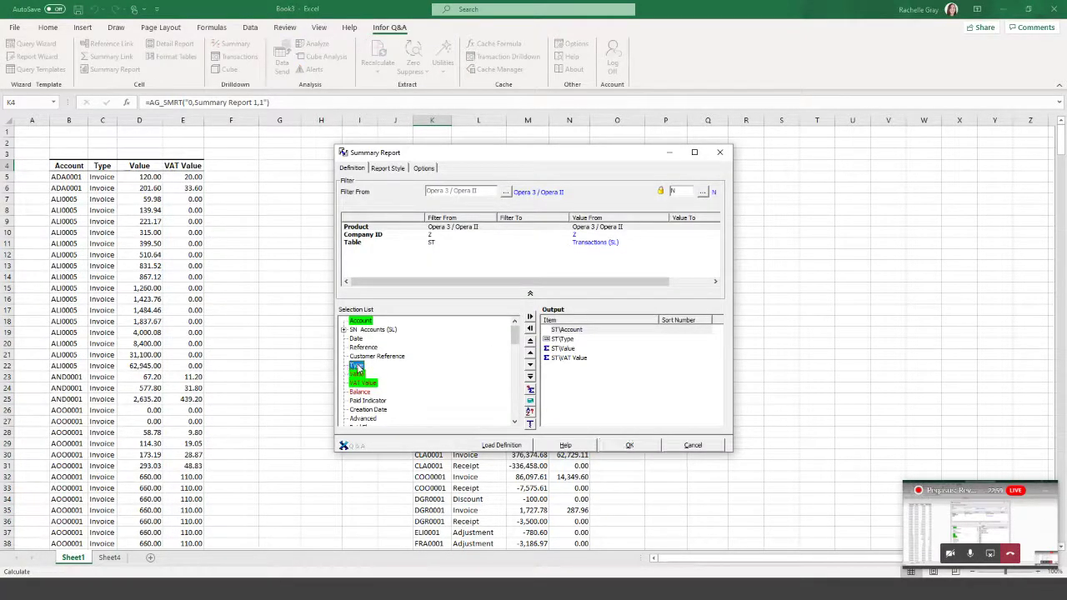
left_click_drag(449, 265, 451, 265)
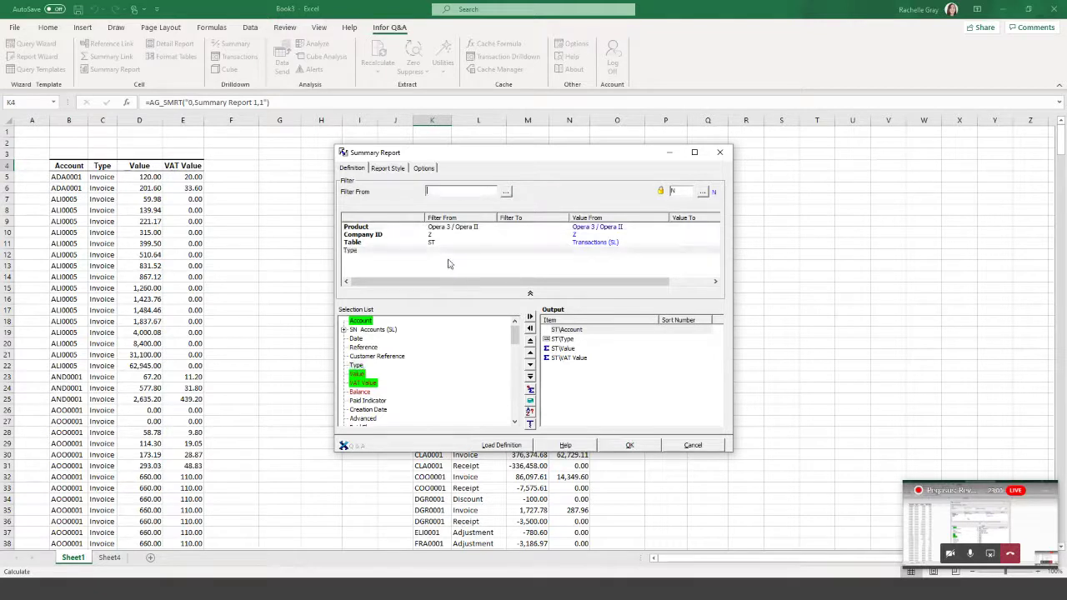
left_click(464, 270)
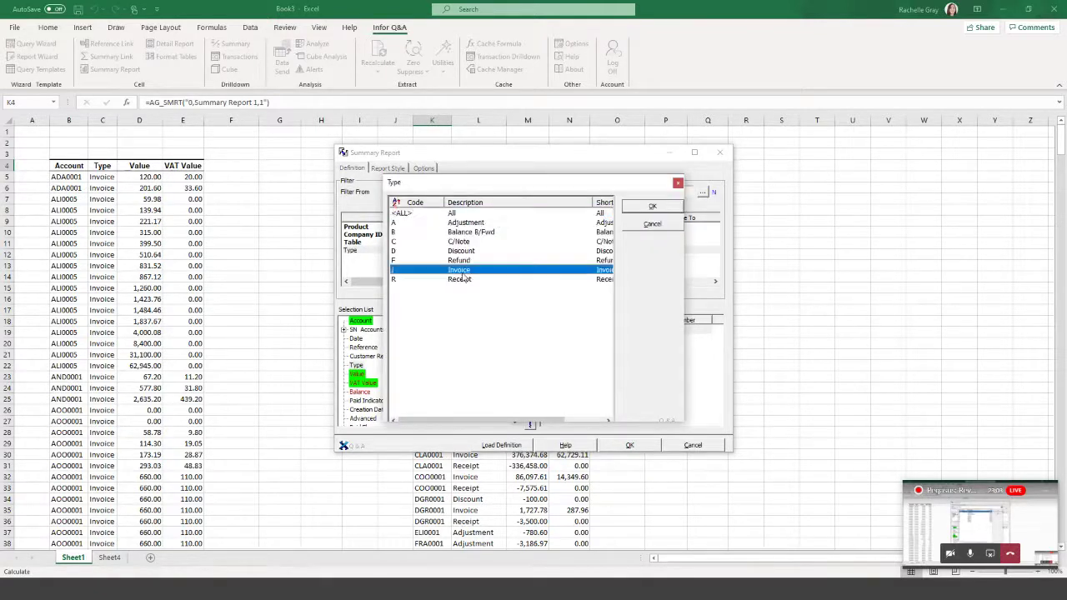
left_click(653, 207)
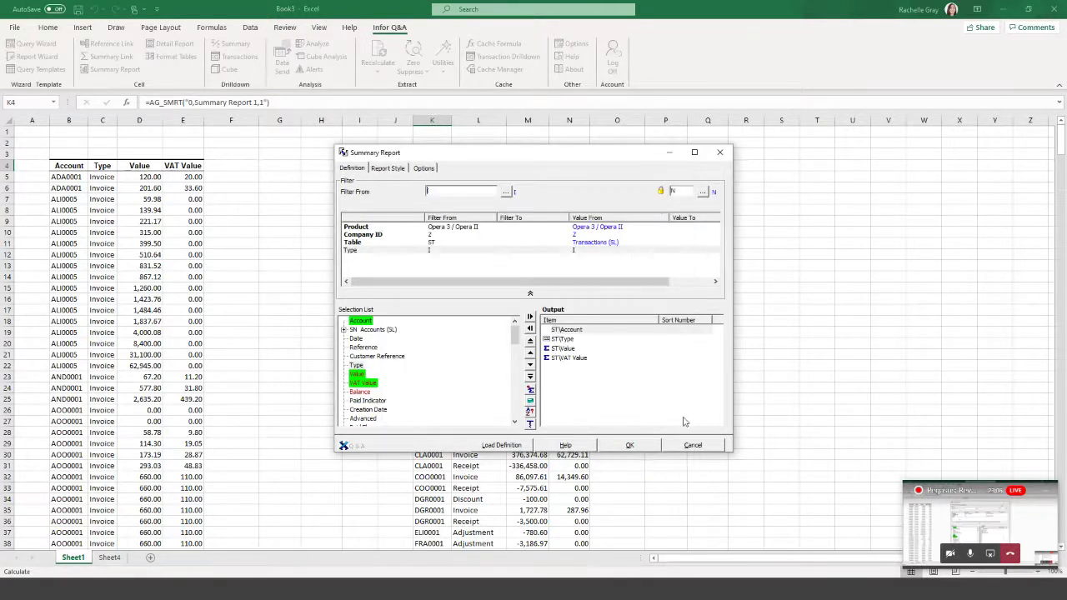
left_click(642, 445)
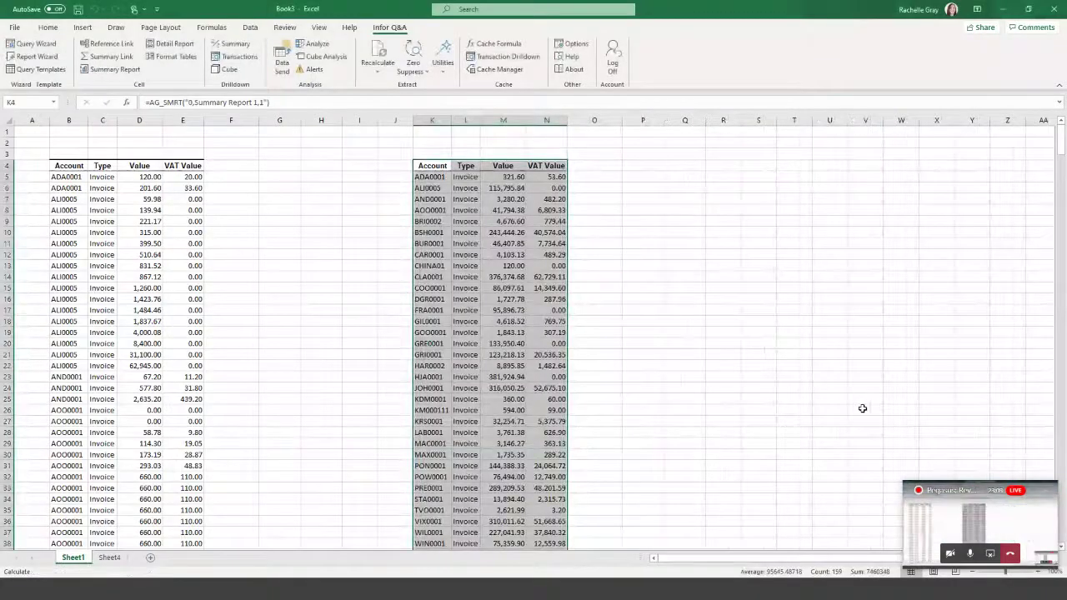
Compare the ADA0001 summary row with the ALI0005 detail lines, then clear the selection.
left_click_drag(432, 177, 557, 175)
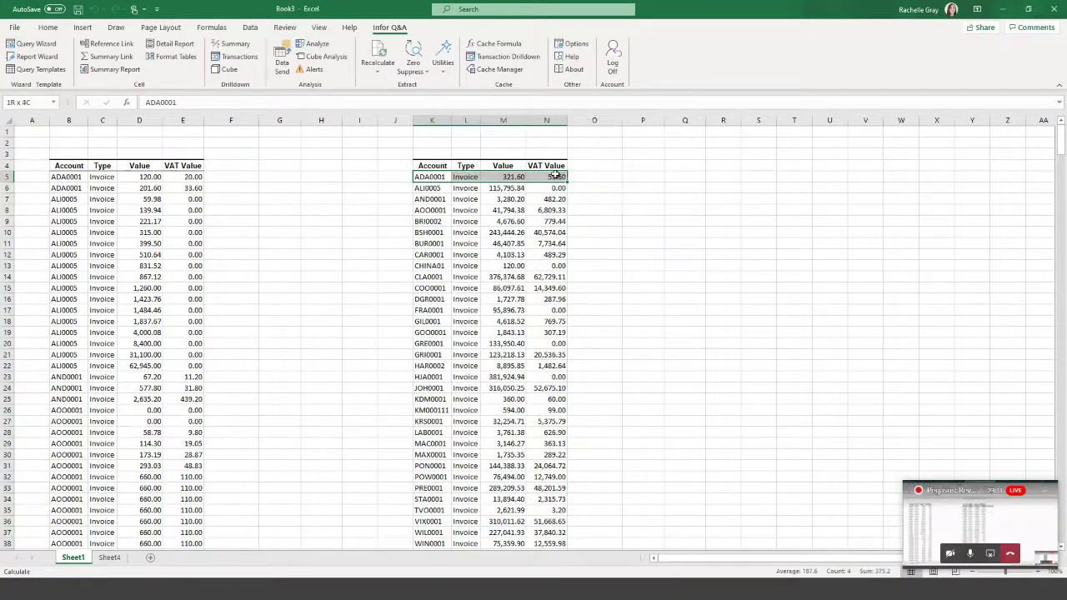
left_click_drag(76, 199, 185, 360)
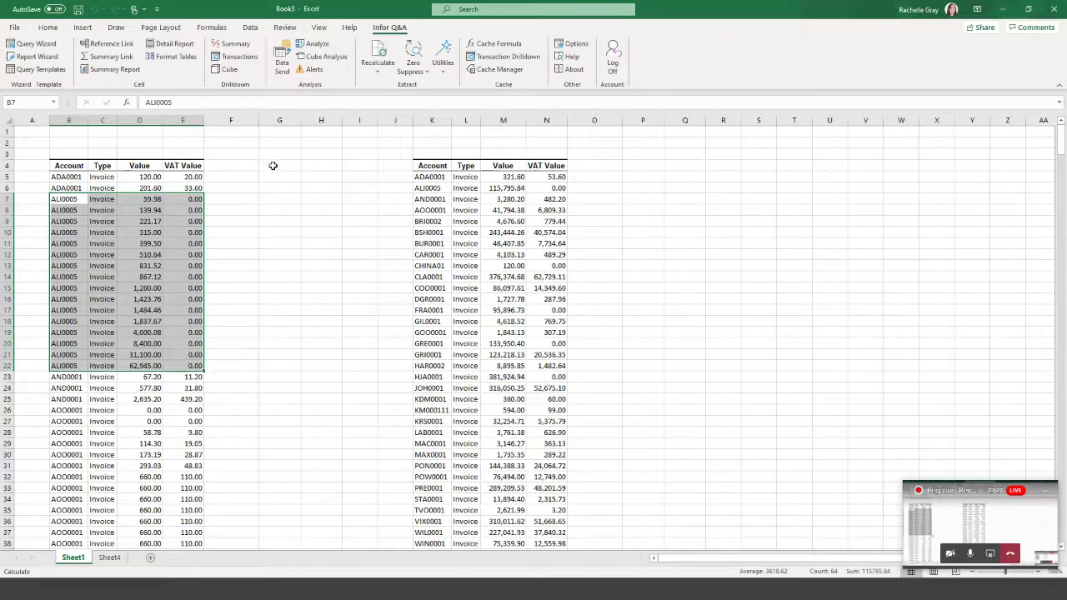
left_click(249, 176)
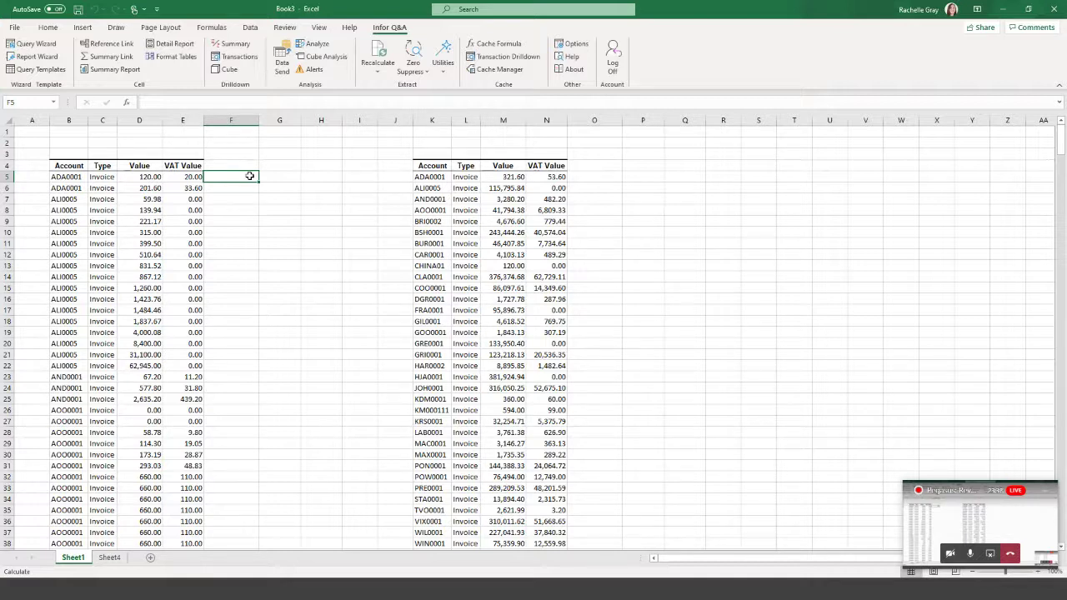
Add Sheet5 and start a Summary Report at B4 on the ST Transactions (SL) table.
left_click(151, 564)
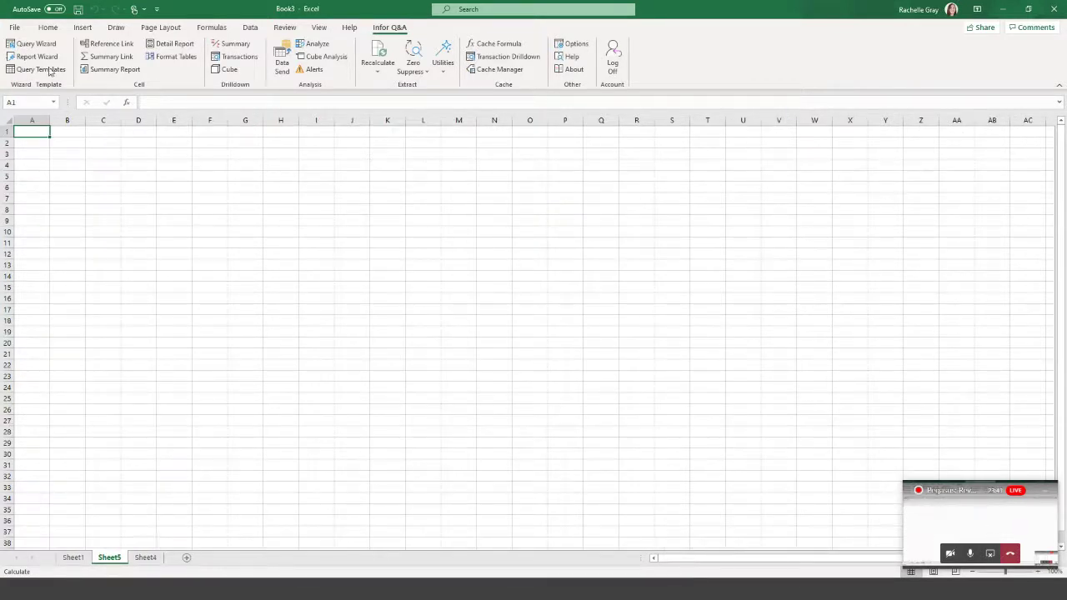
left_click(61, 164)
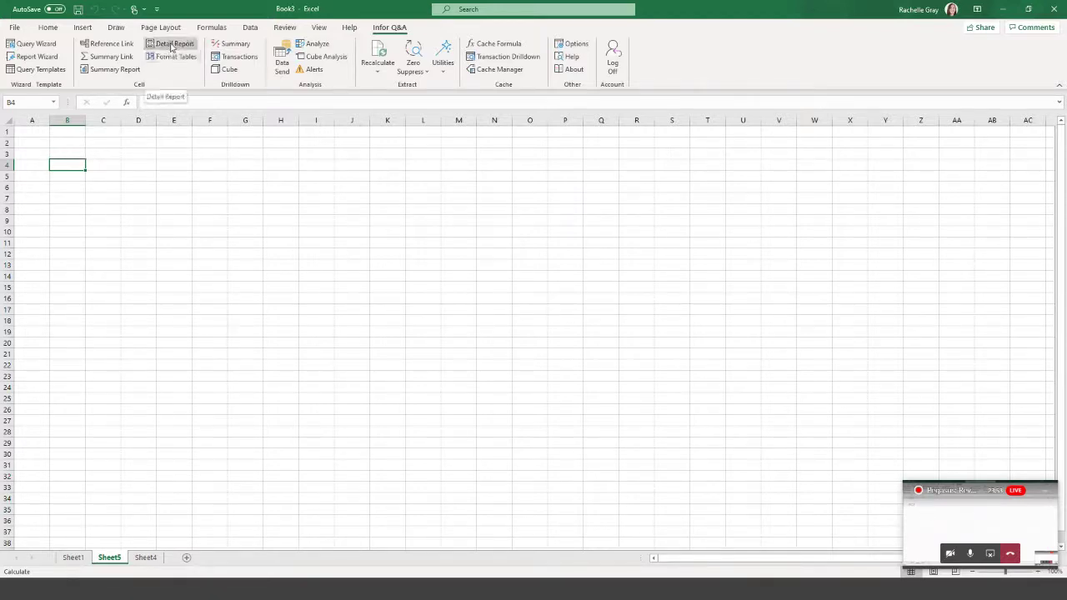
left_click(126, 72)
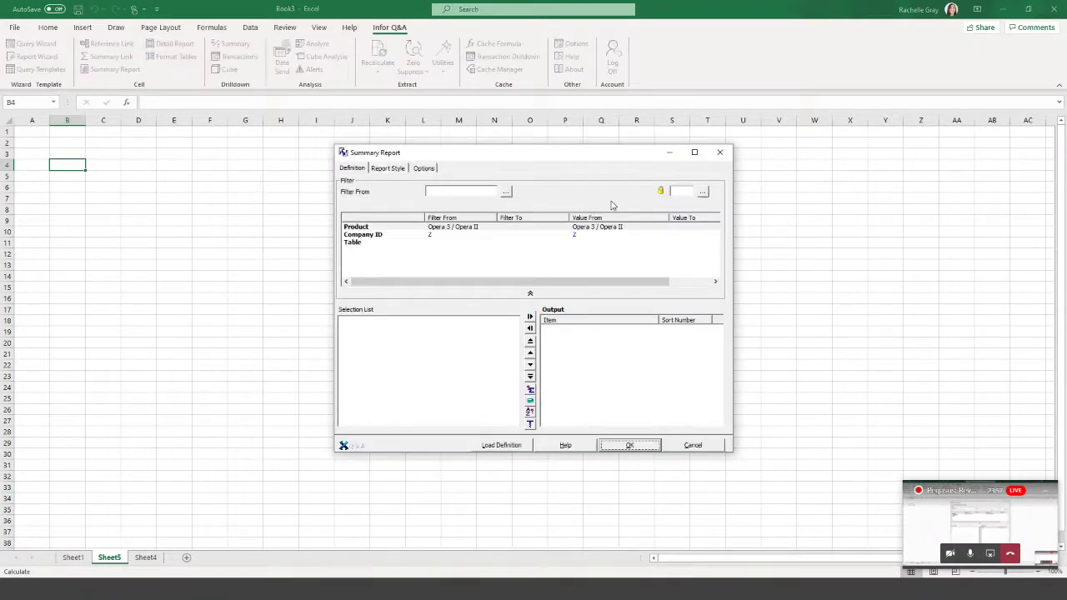
double_click(364, 248)
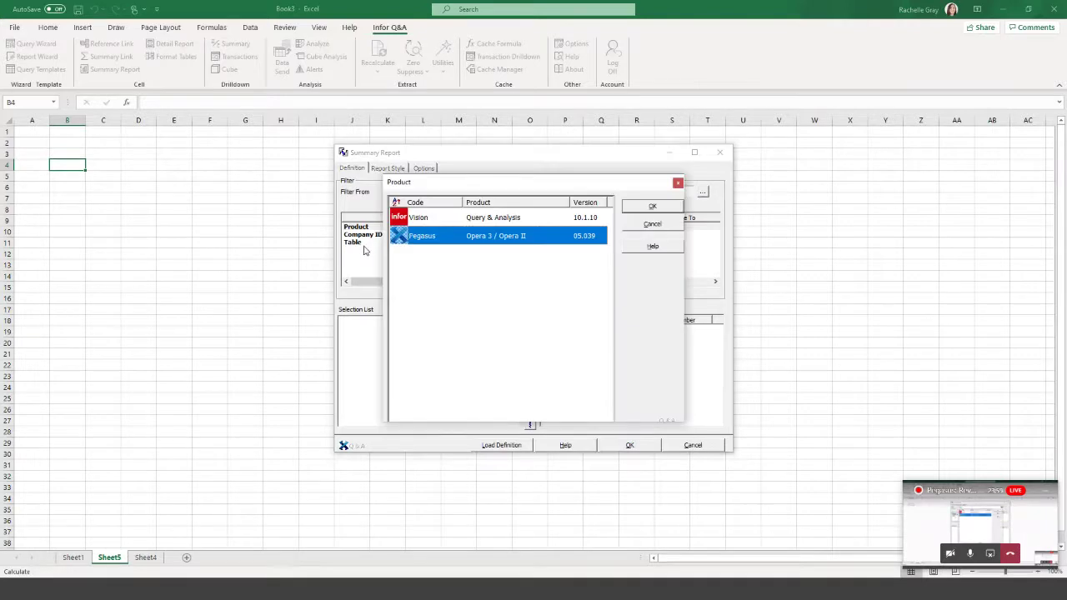
left_click(649, 224)
double_click(353, 243)
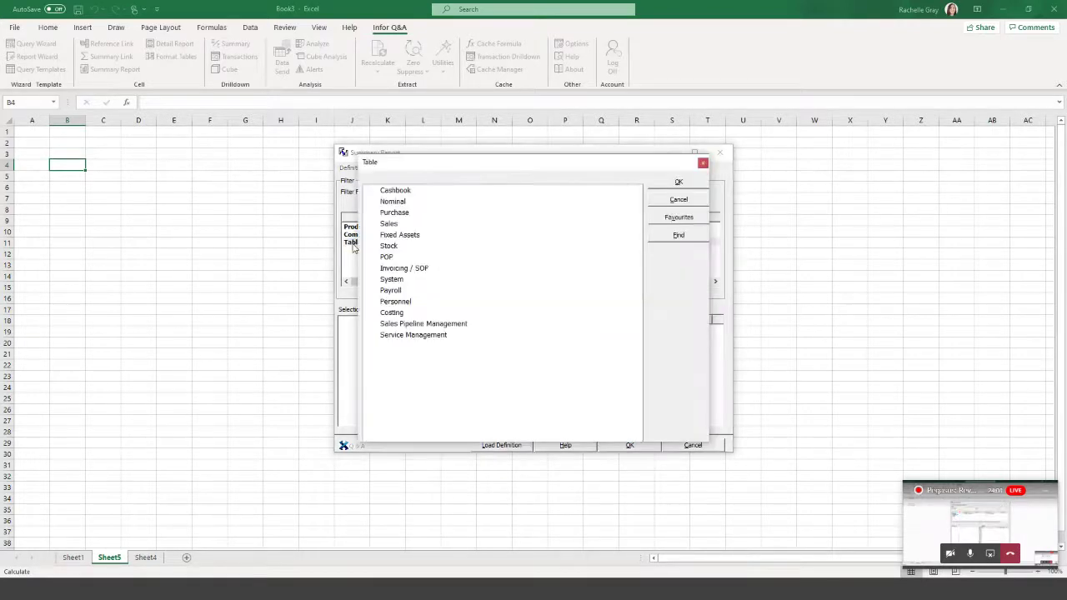
left_click(372, 224)
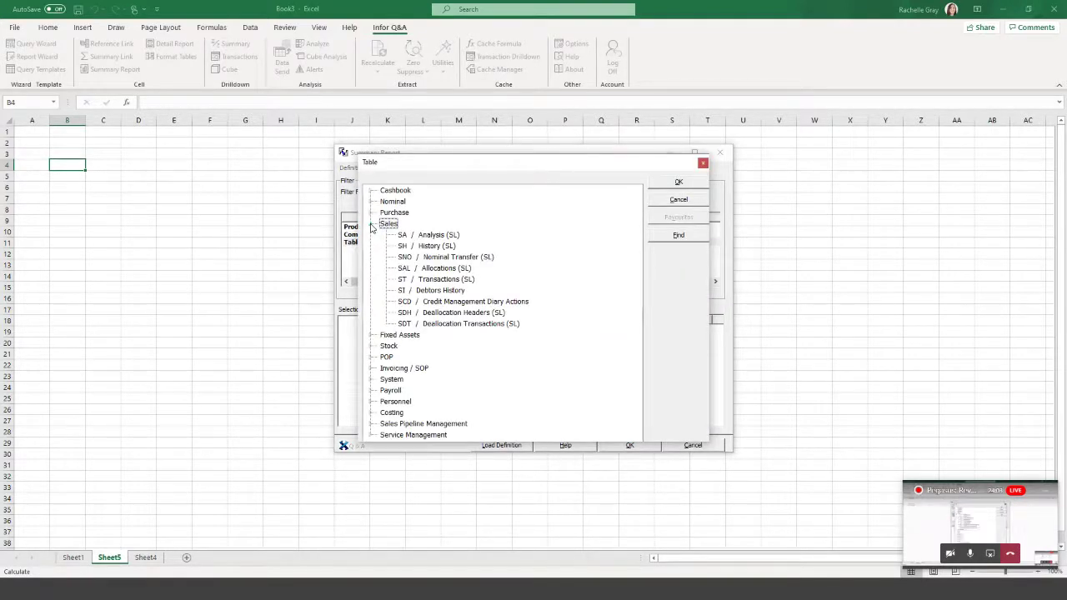
left_click(442, 282)
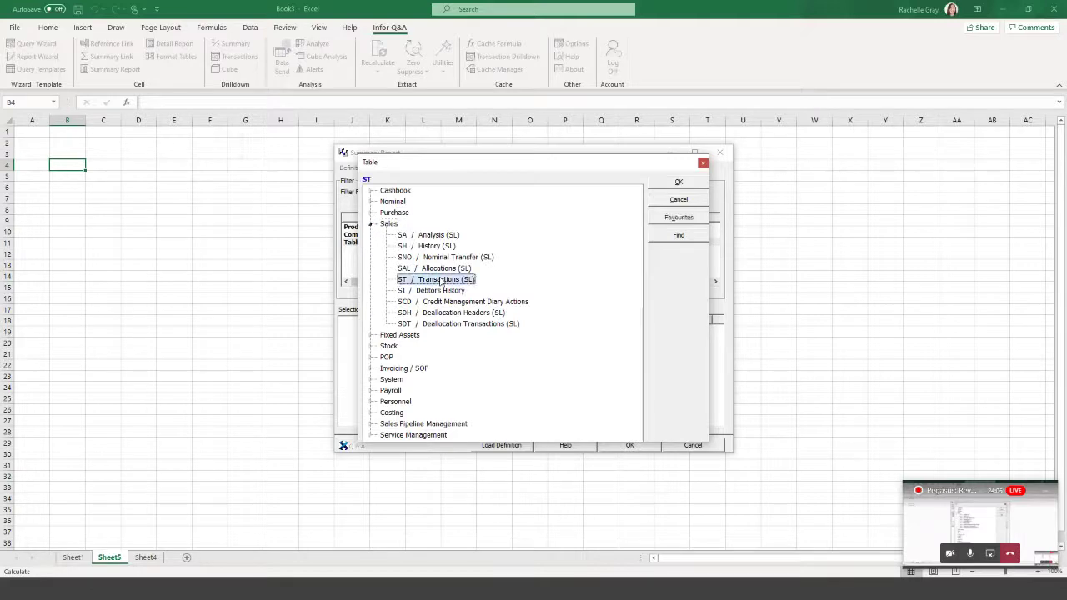
left_click(676, 183)
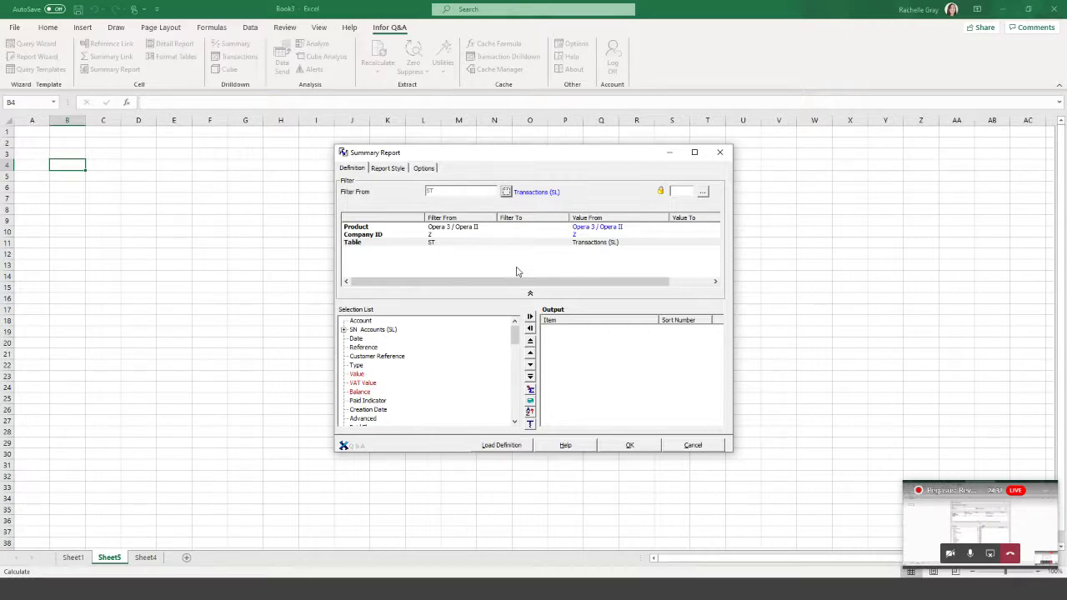
Add Account, Name and Balance columns, filter Balance to >0, and run the report.
double_click(361, 321)
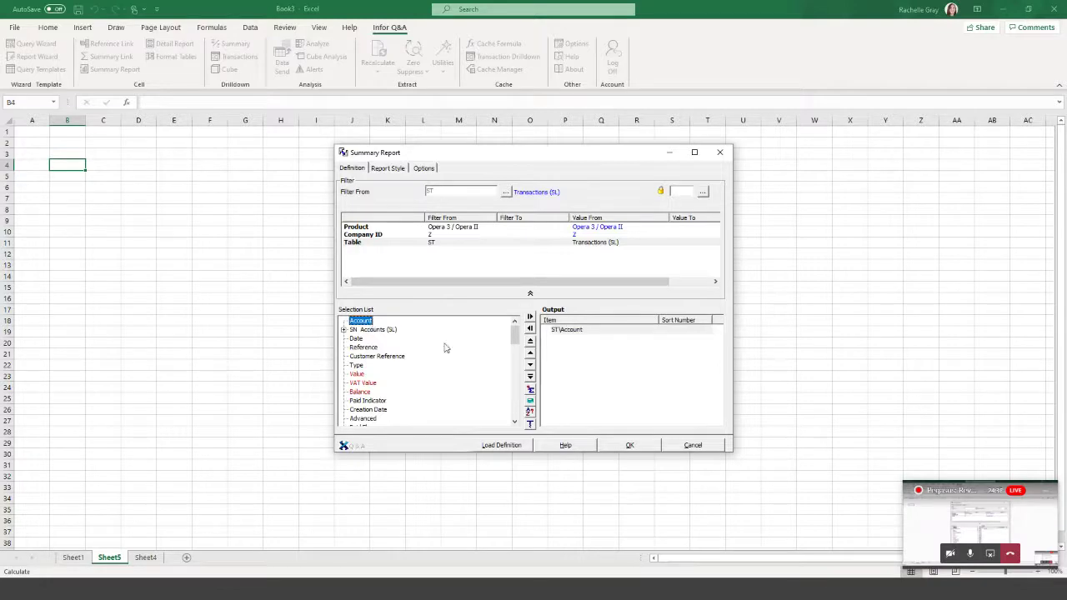
left_click(343, 330)
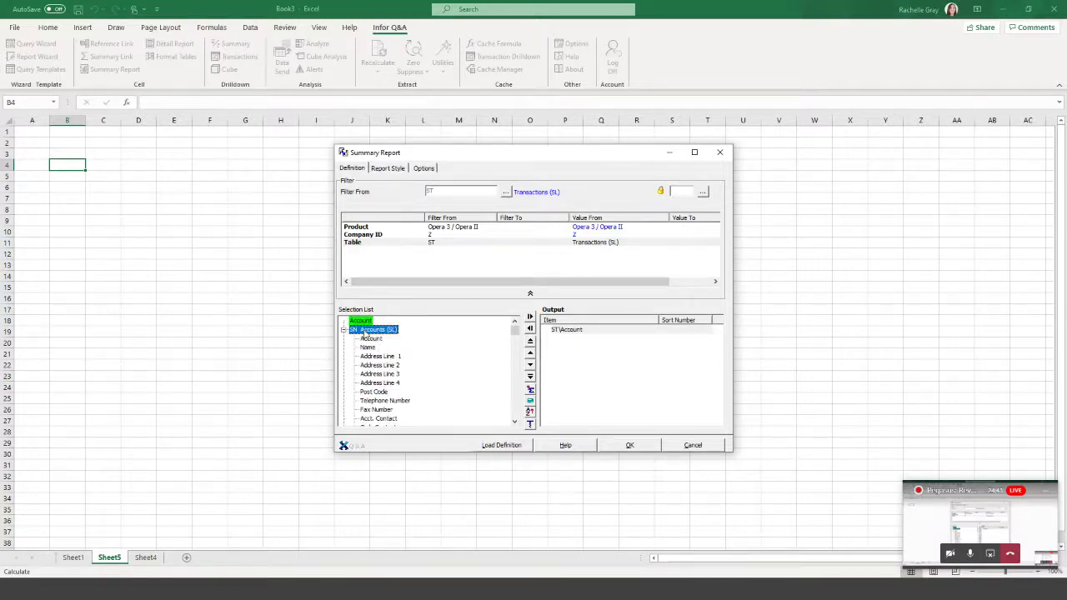
scroll(395, 383, "down", 1)
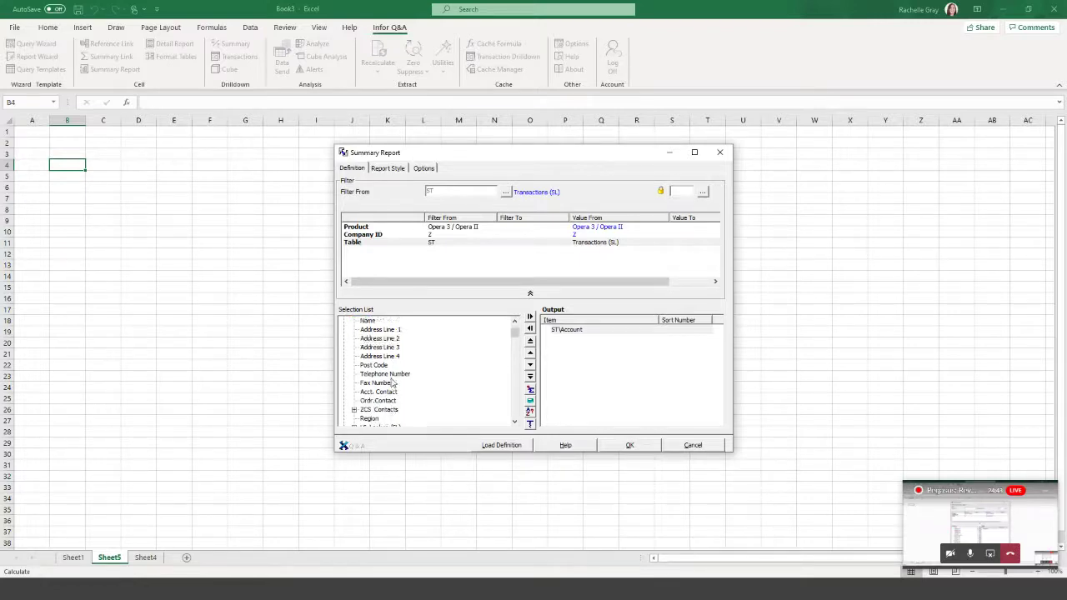
double_click(368, 321)
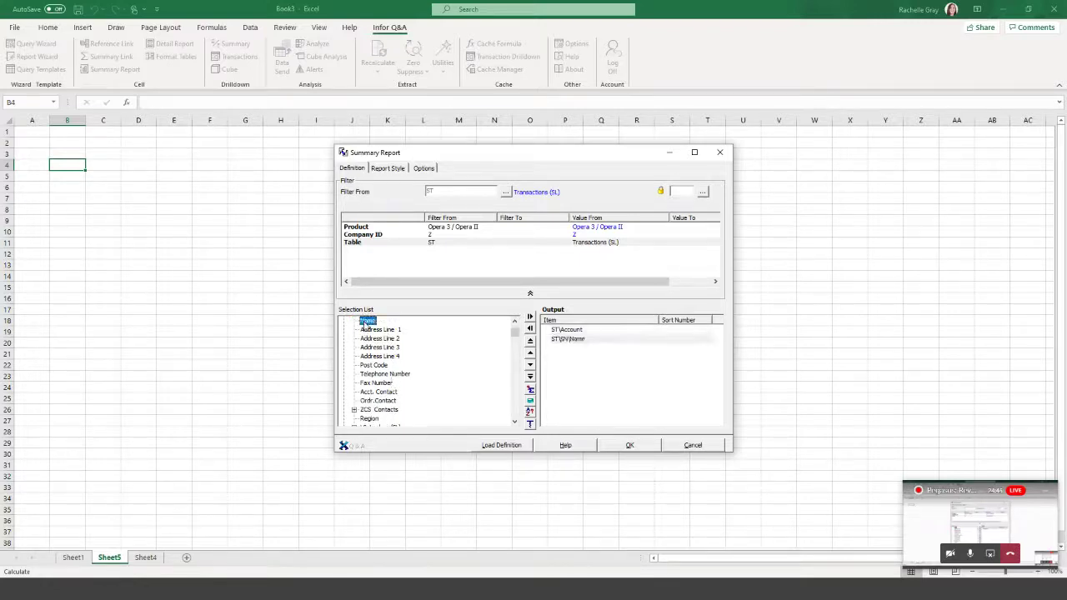
left_click(343, 330)
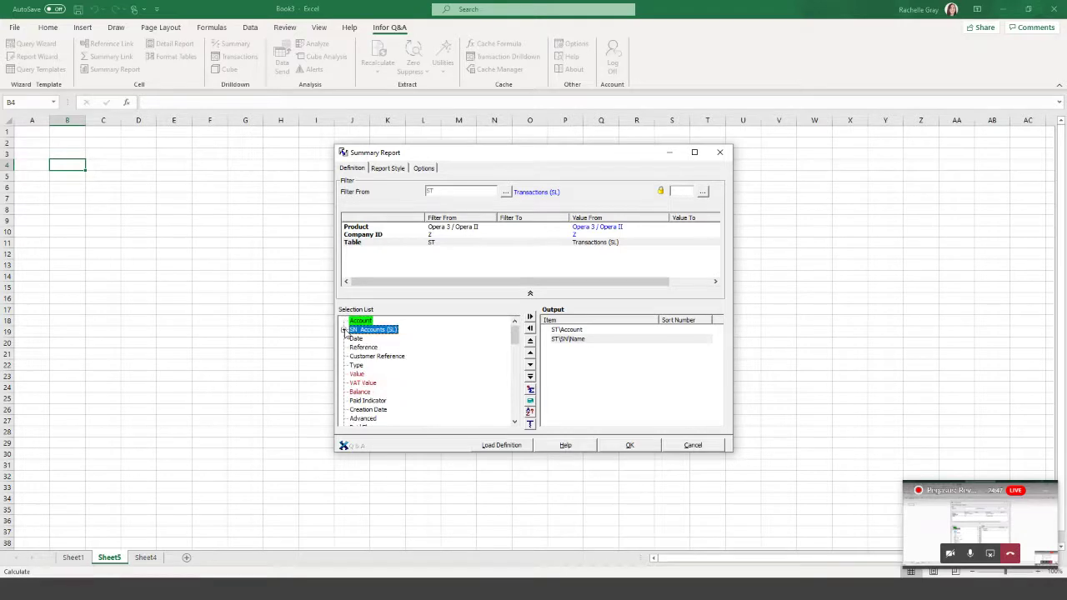
left_click(361, 392)
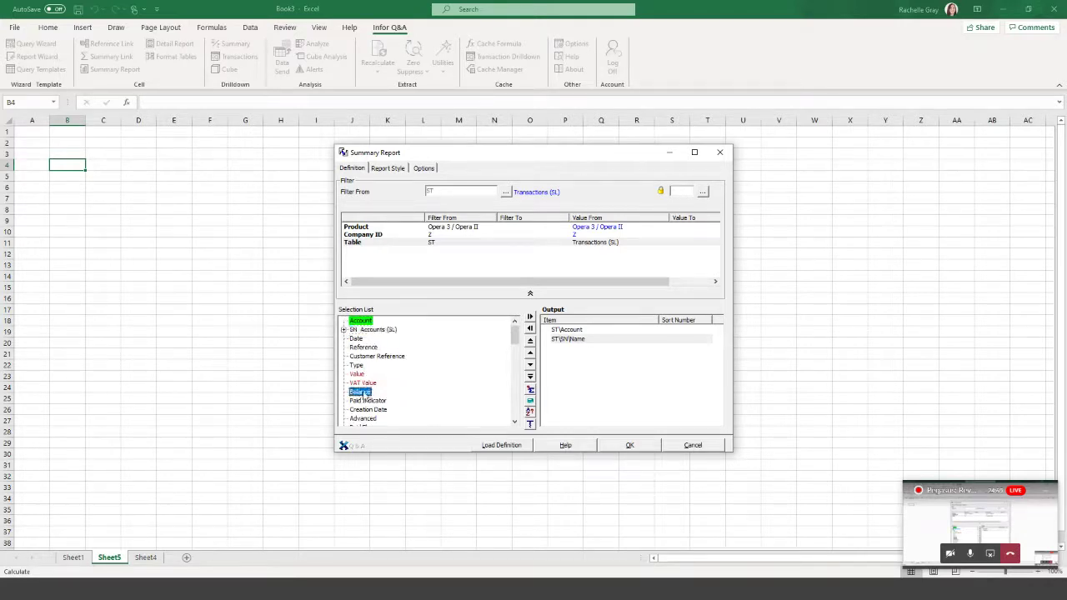
left_click_drag(363, 397, 431, 266)
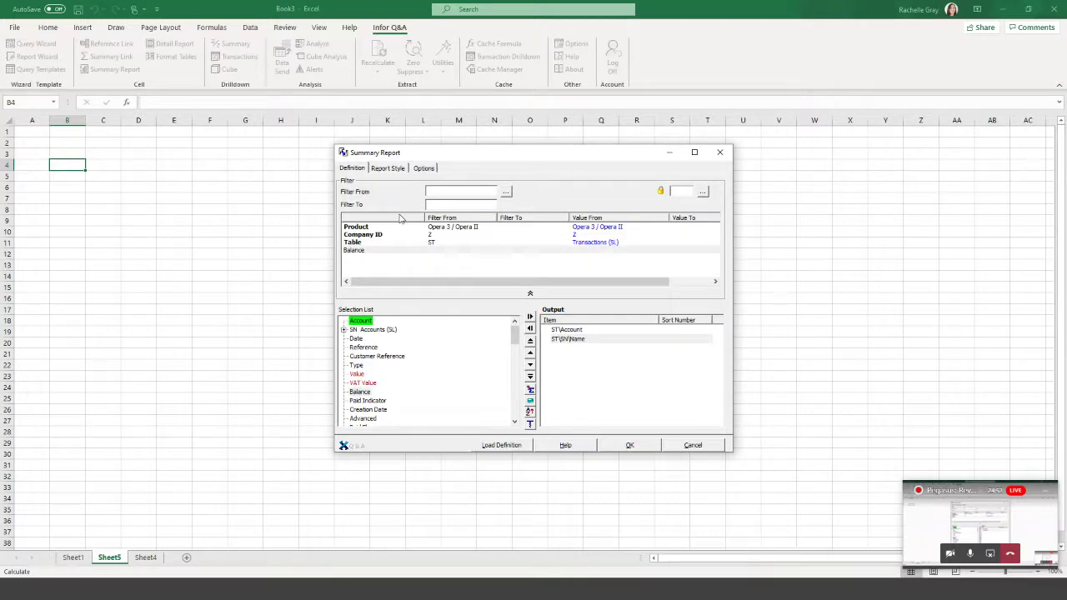
type(">")
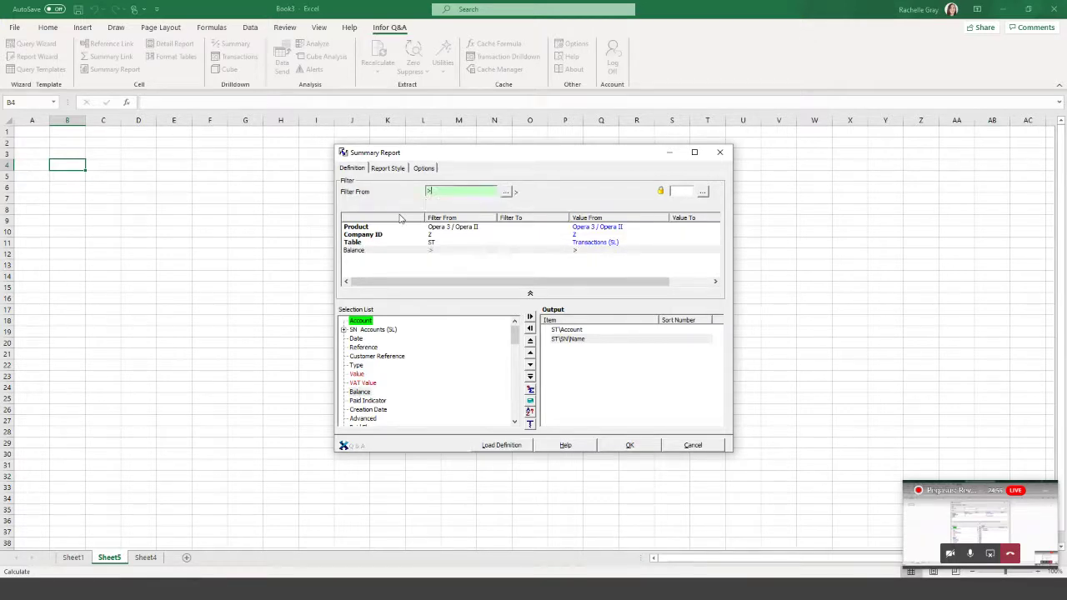
type("0")
double_click(361, 393)
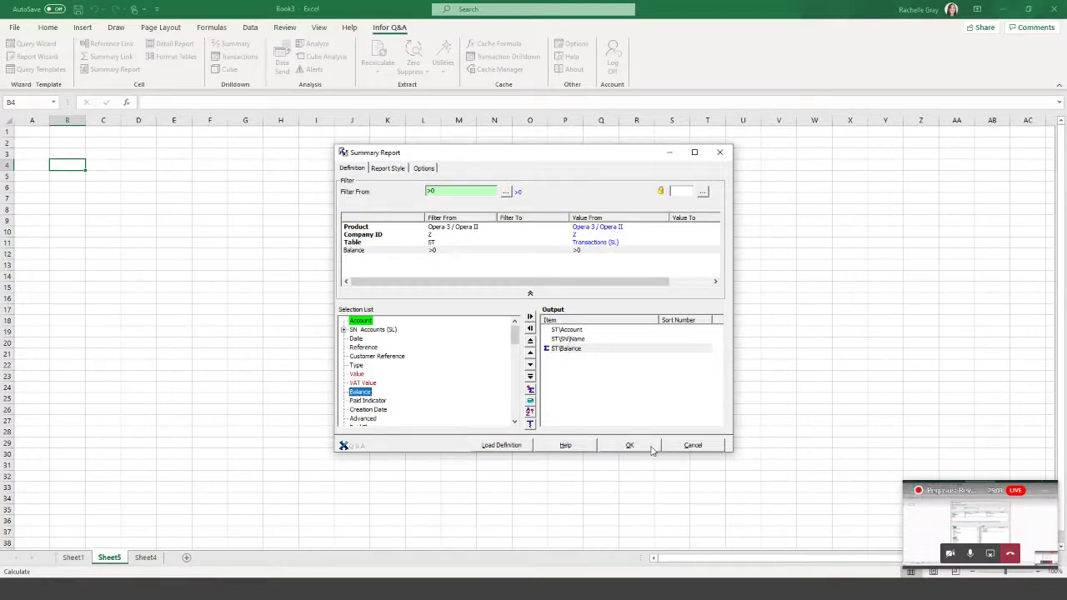
left_click(652, 446)
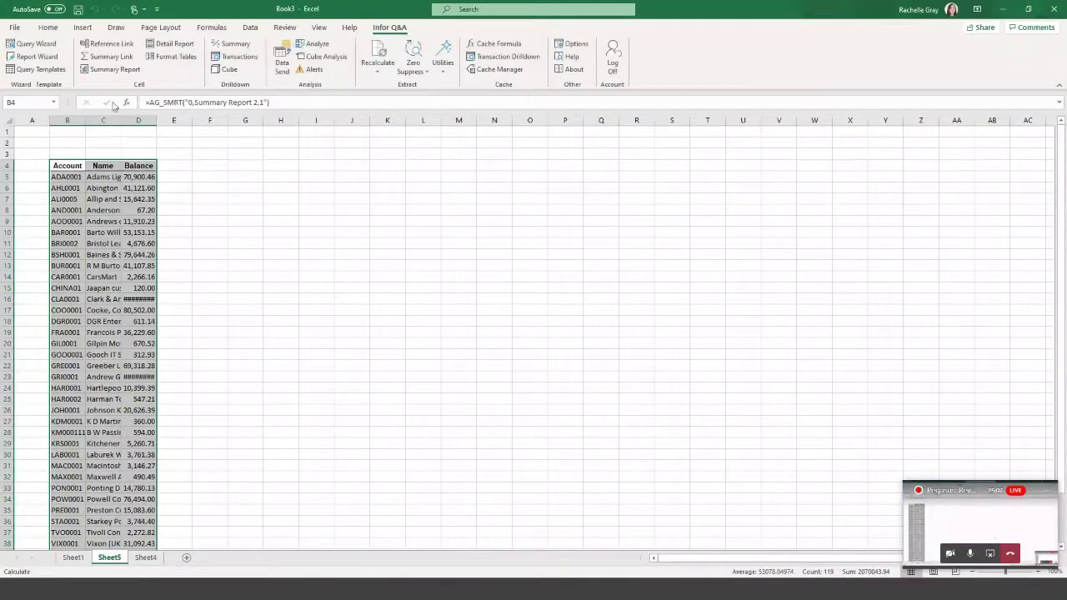
AutoFit all columns on Sheet5 so every account name and balance displays in full.
left_click(8, 119)
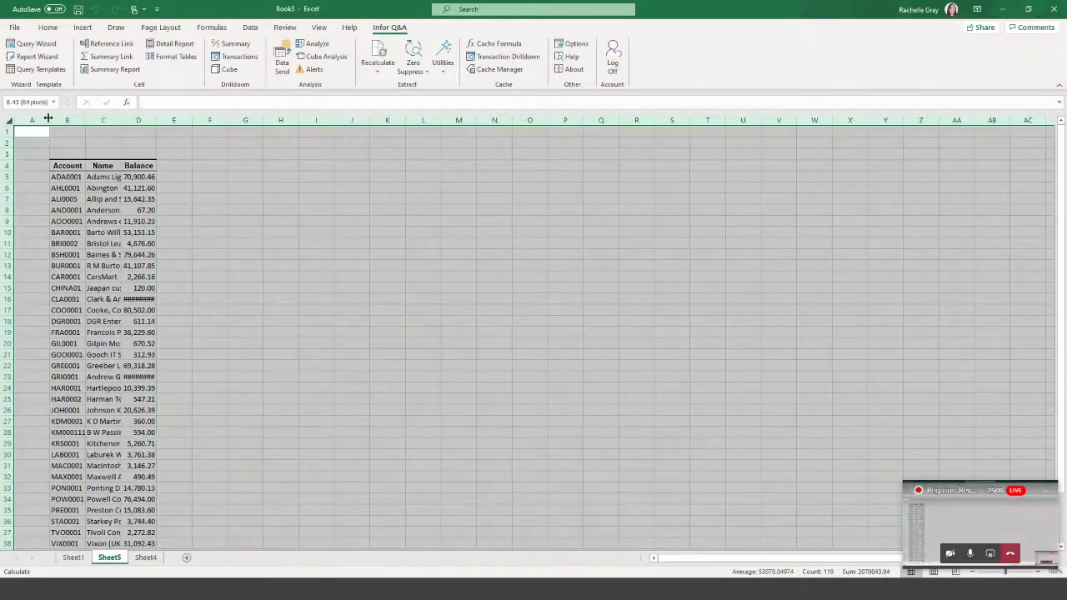
double_click(49, 120)
left_click(541, 232)
left_click(242, 120)
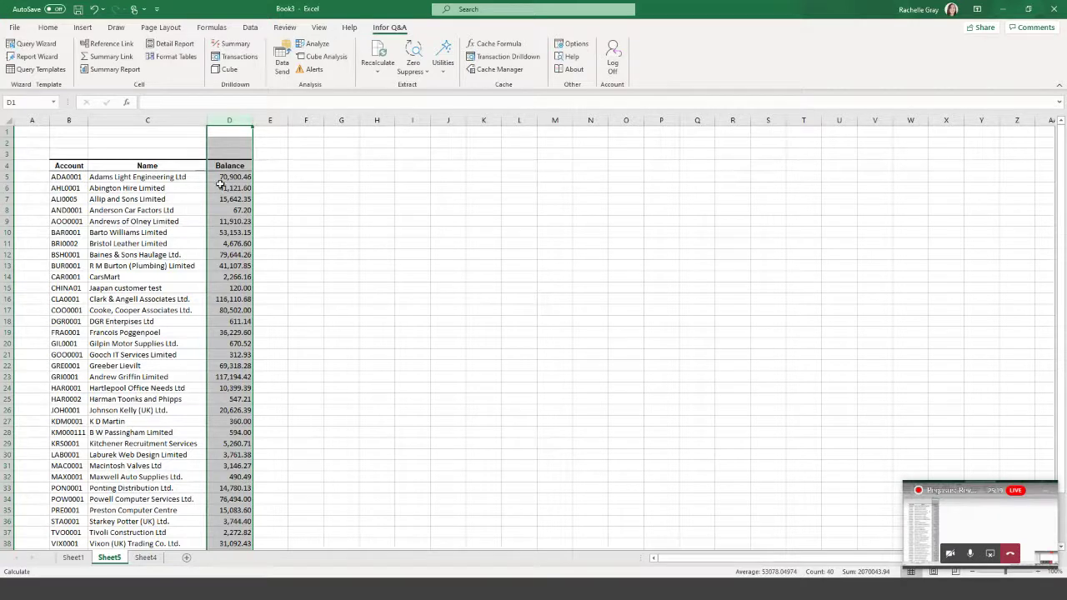
left_click(278, 131)
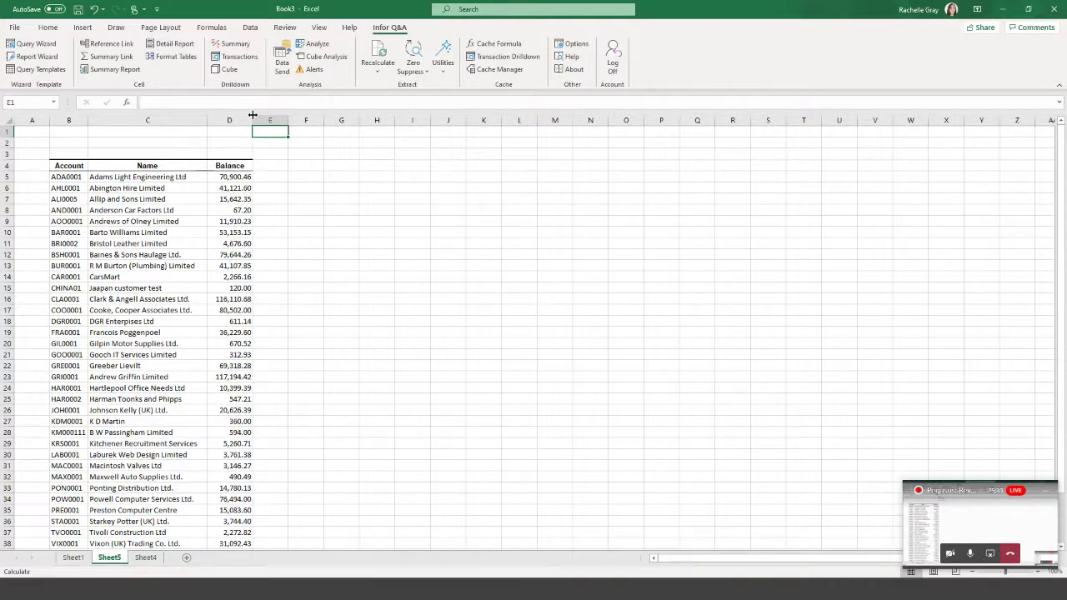
Enter period dates 01/01/2018–31/01/2018 and 01/02/2018–28/02/2018 in E1:F2.
type("01/01")
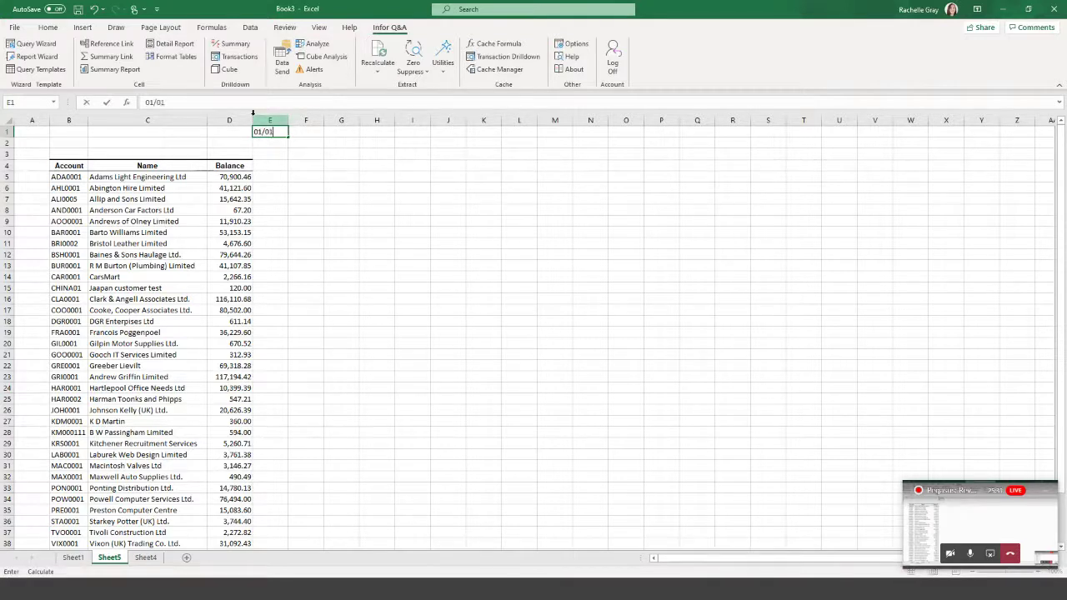
type("/2018")
key("Return")
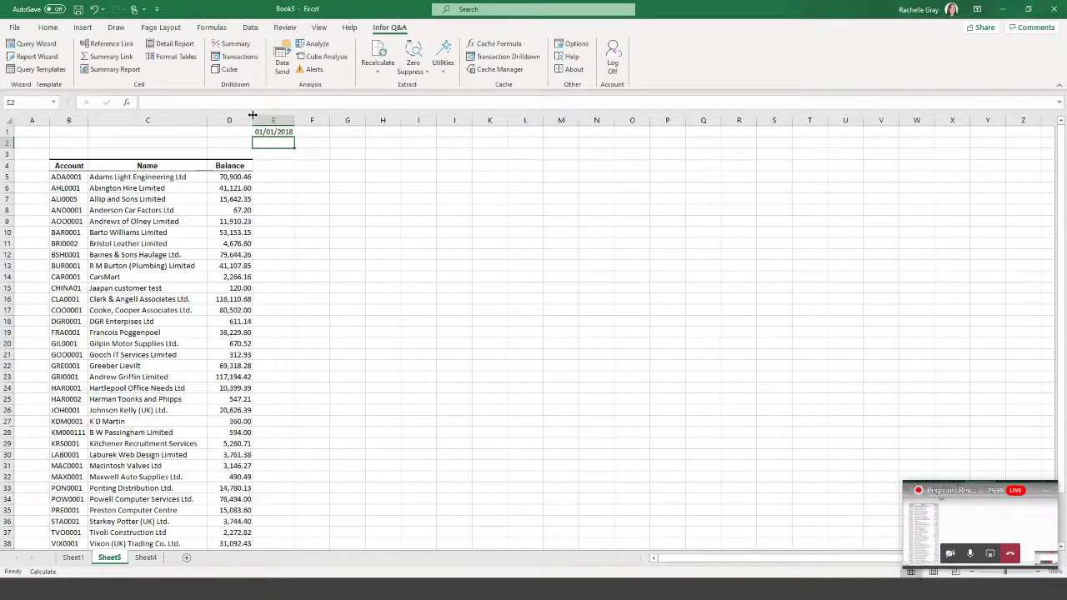
type("31")
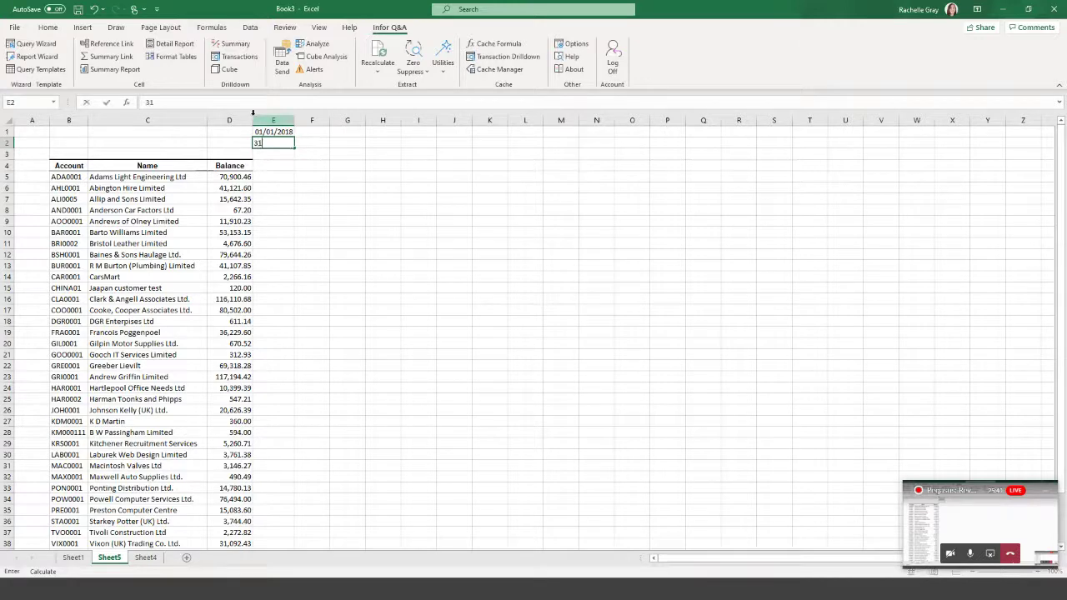
type("/01/2018")
left_click(310, 132)
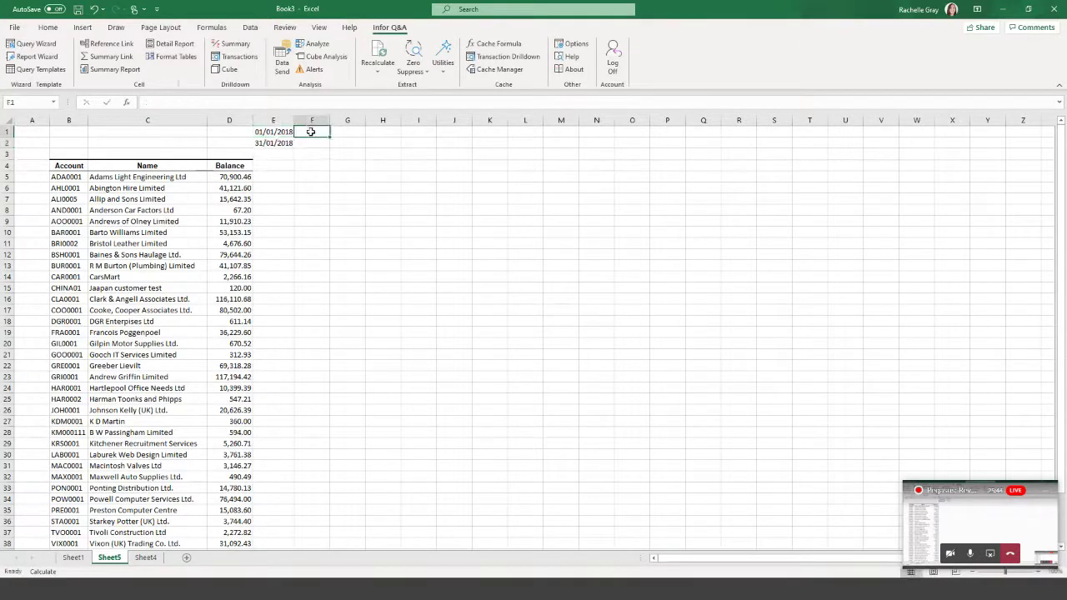
type("01/")
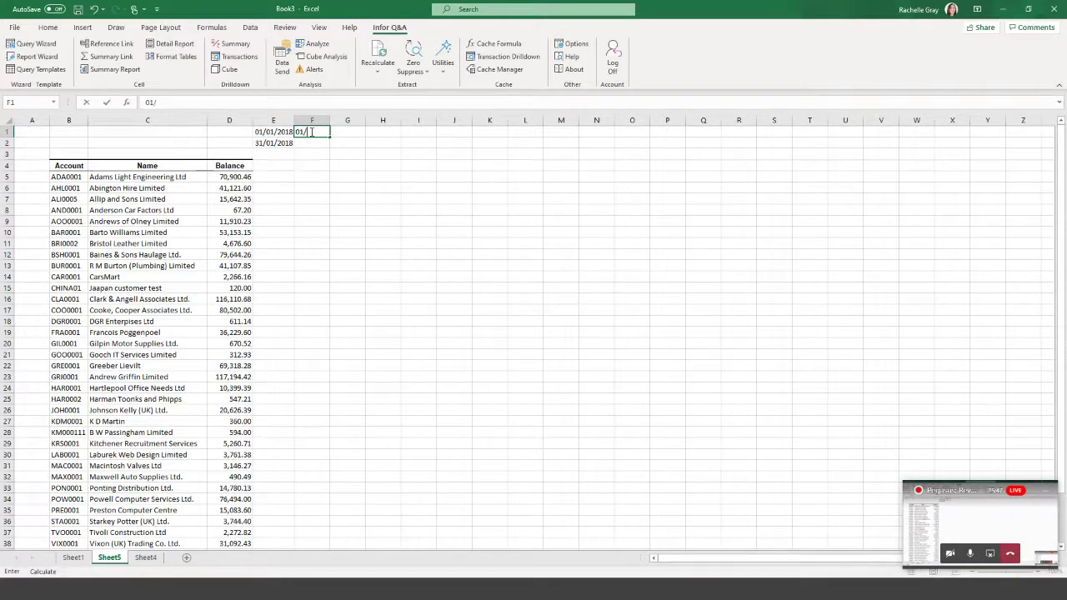
type("02/2018")
key("Return")
type("28/0")
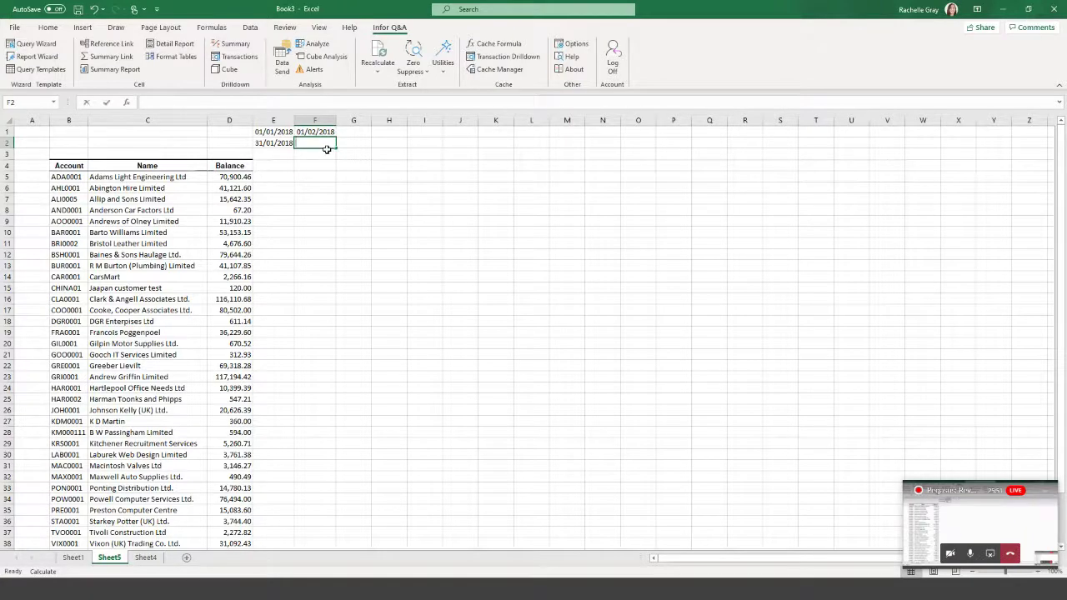
type("2/2018")
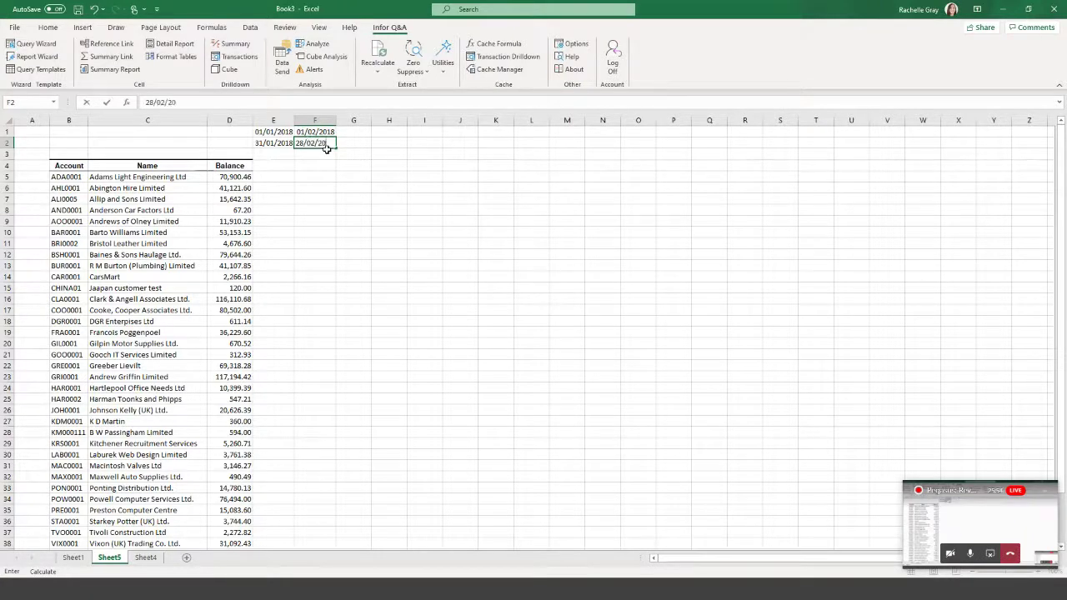
left_click(365, 150)
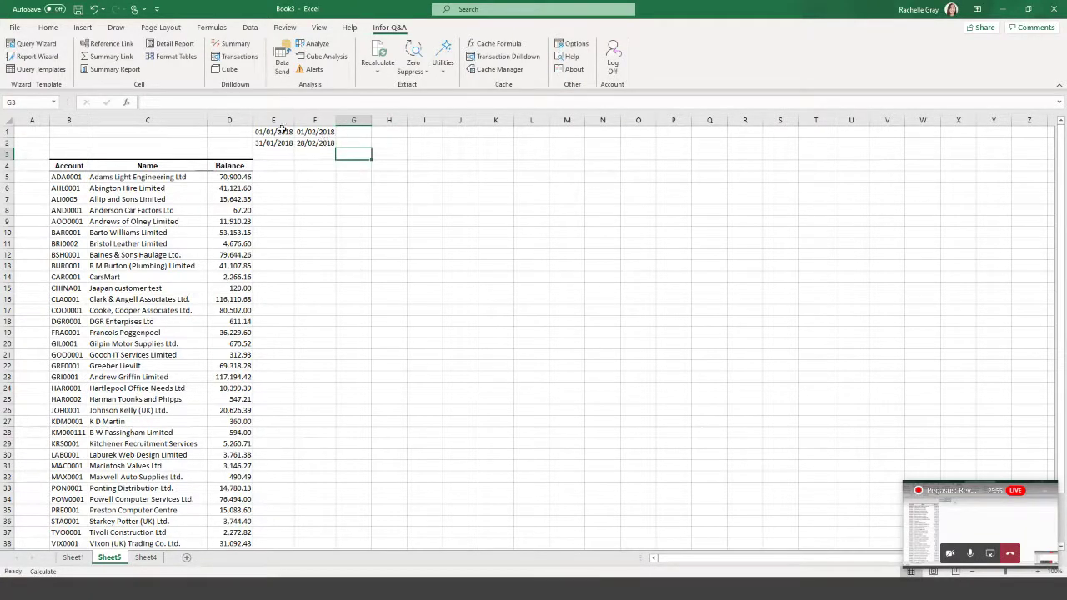
Extend the monthly date pairs across to column T and AutoFit all columns.
left_click_drag(280, 132, 834, 149)
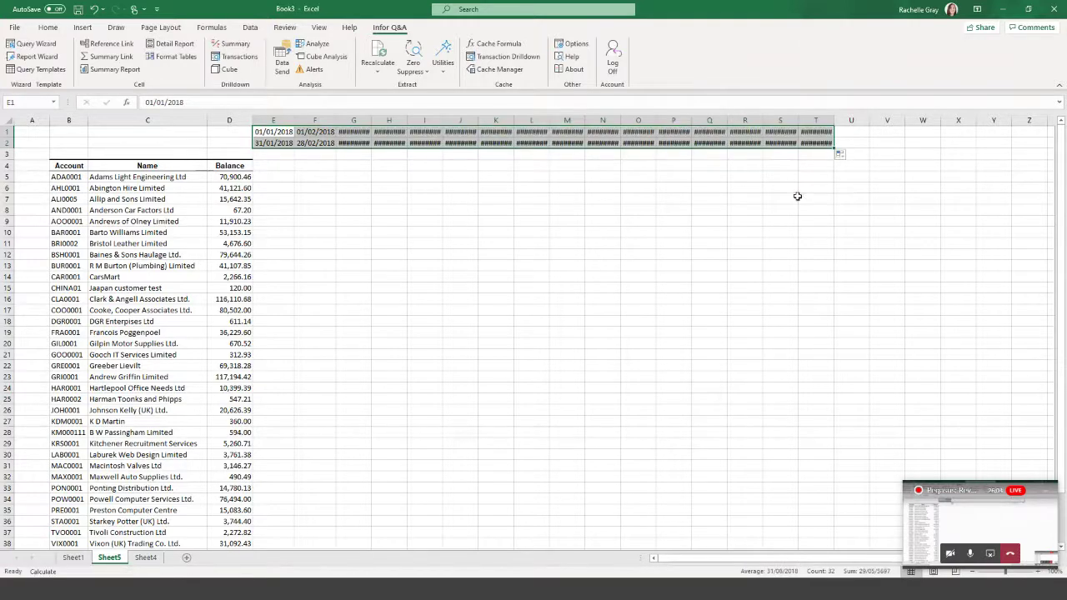
left_click(60, 143)
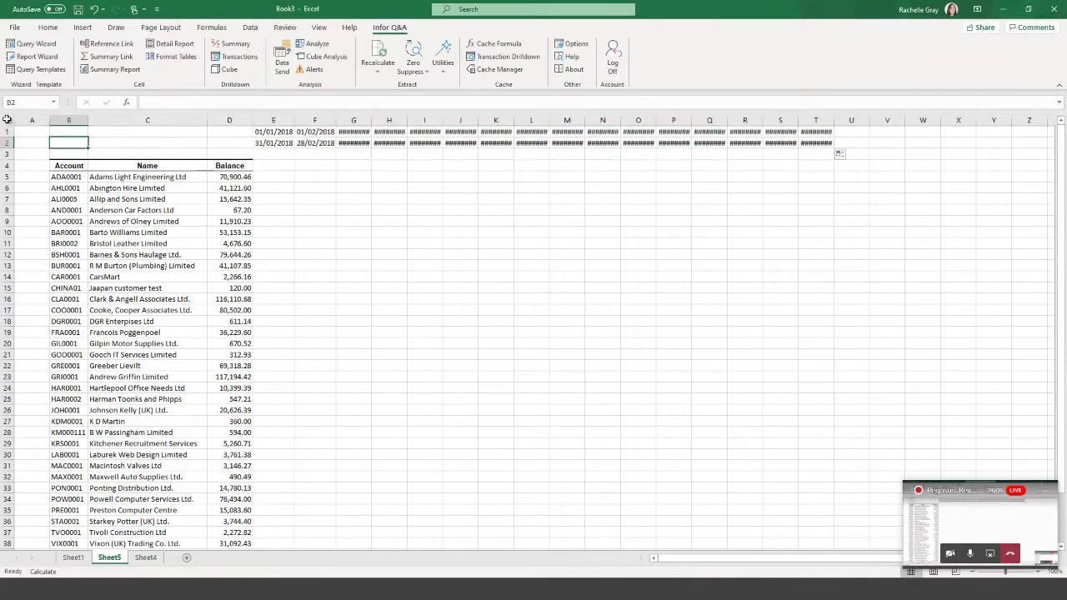
left_click(6, 119)
double_click(49, 121)
left_click(517, 221)
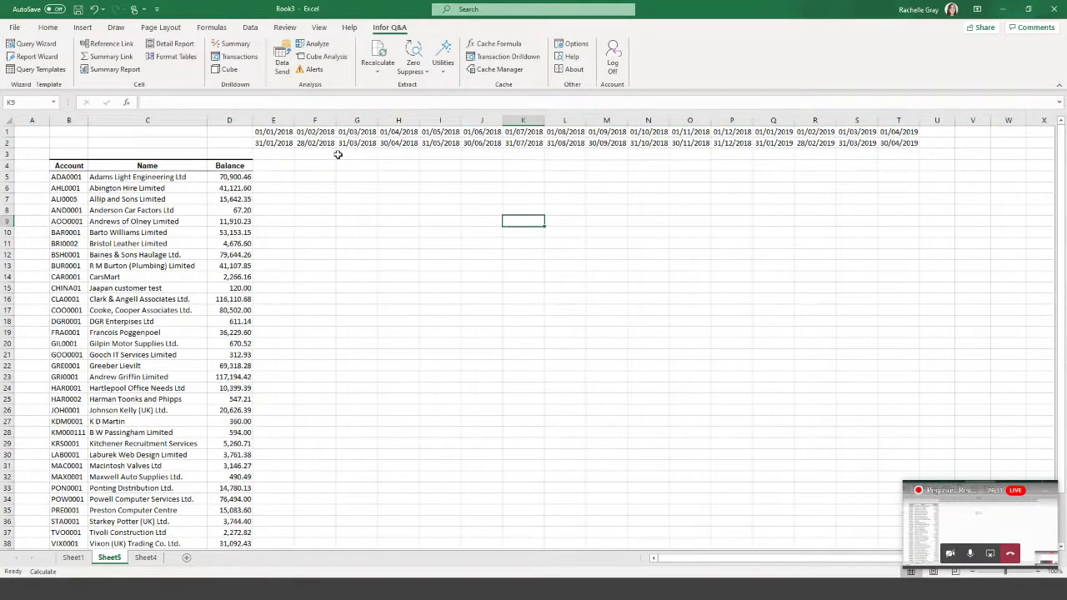
Review the January–April date columns and ADA0001's balance, then select E5.
left_click(274, 120)
left_click(325, 120)
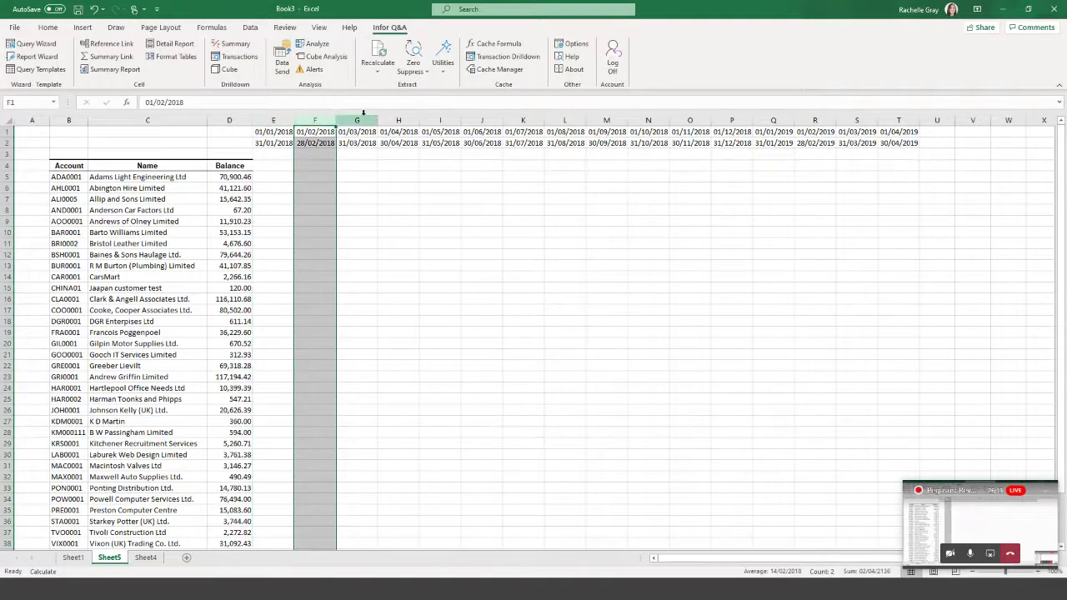
left_click(363, 120)
left_click(399, 119)
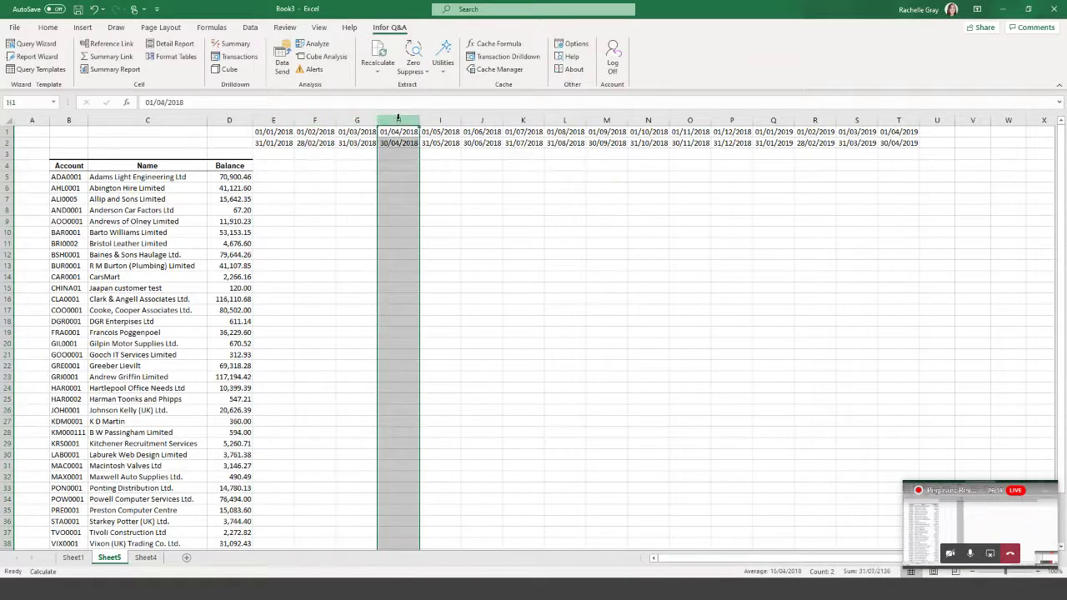
left_click(232, 177)
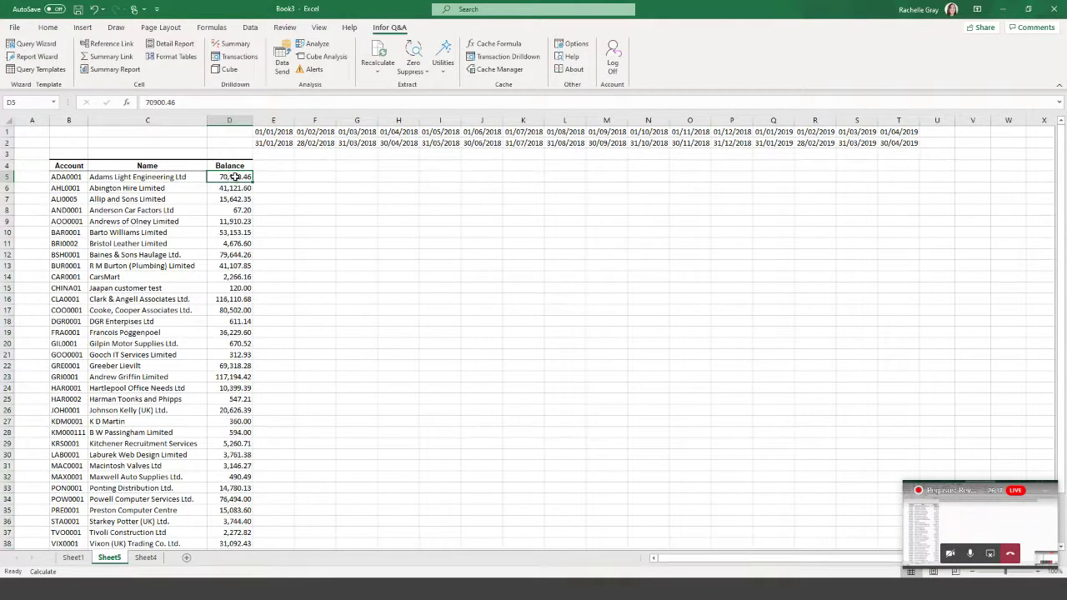
left_click(269, 177)
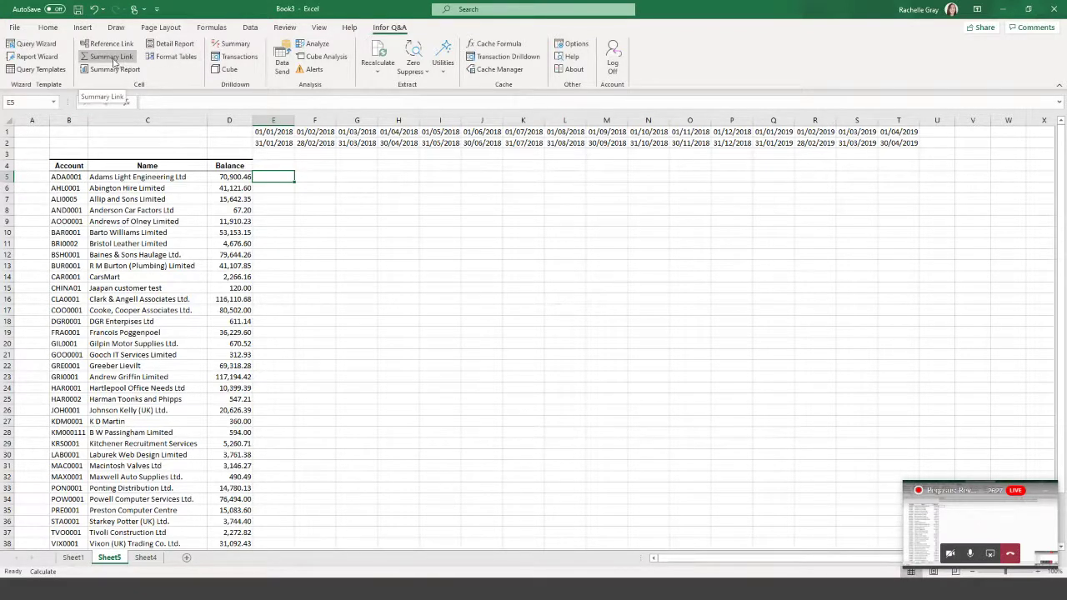
Start a Summary Link on the Sales ST Transactions (SL) table.
left_click(118, 60)
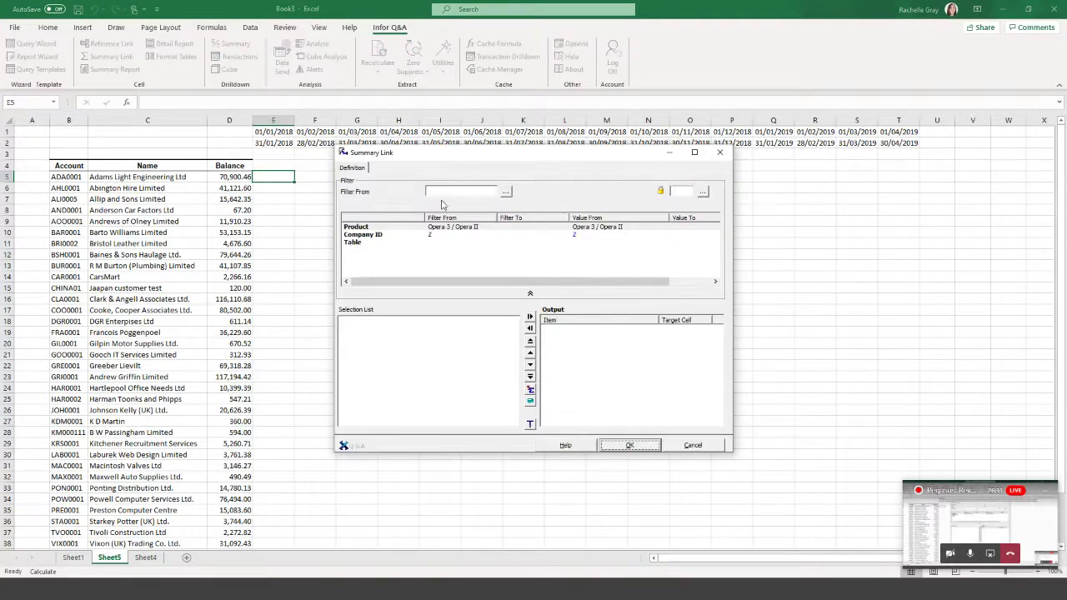
left_click(356, 243)
double_click(358, 245)
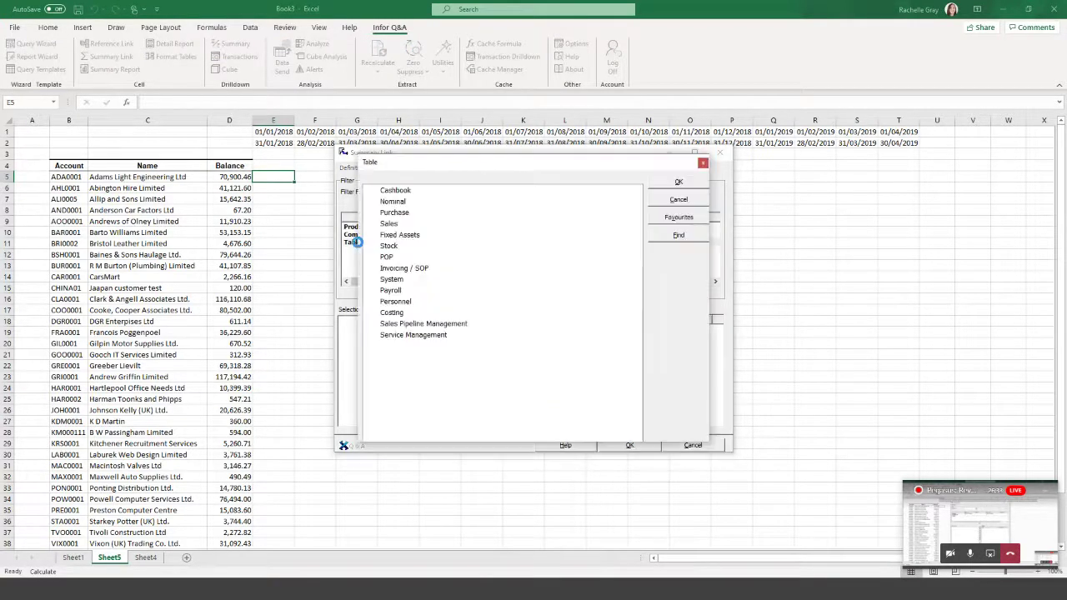
left_click(372, 224)
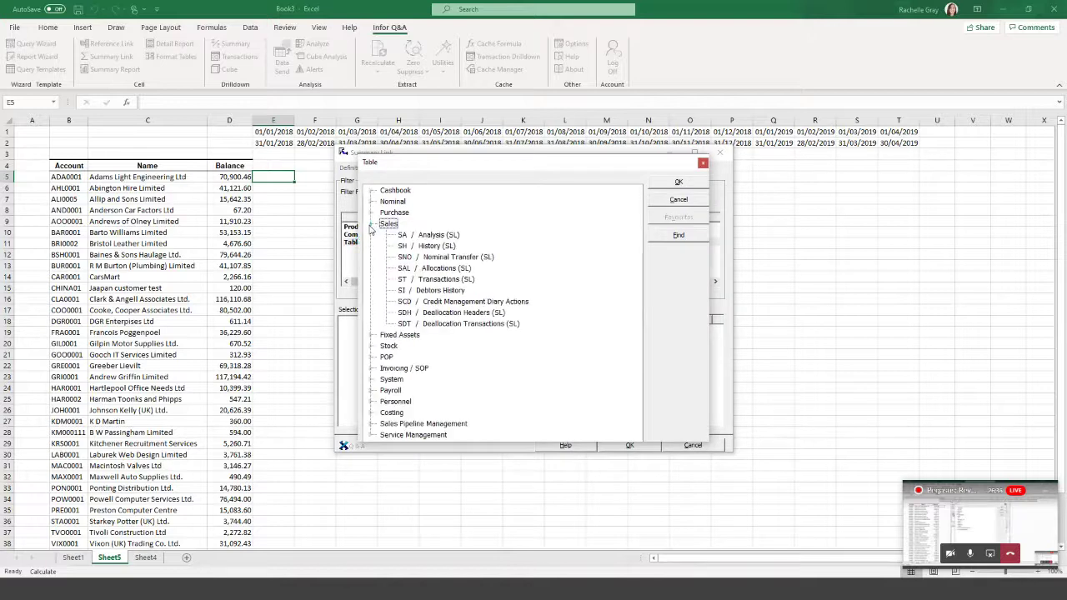
left_click(444, 280)
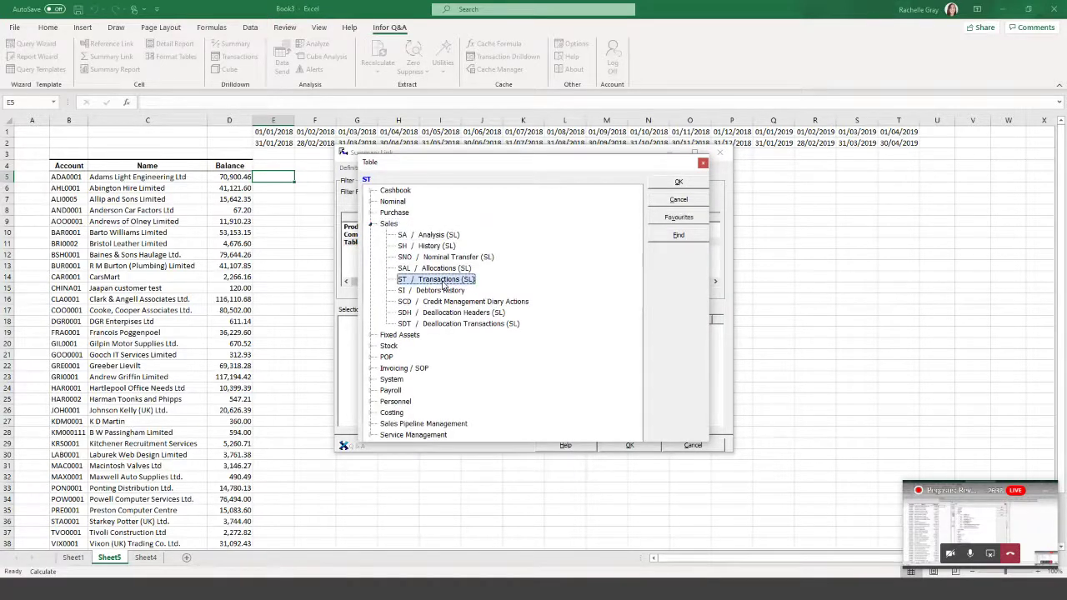
left_click(677, 183)
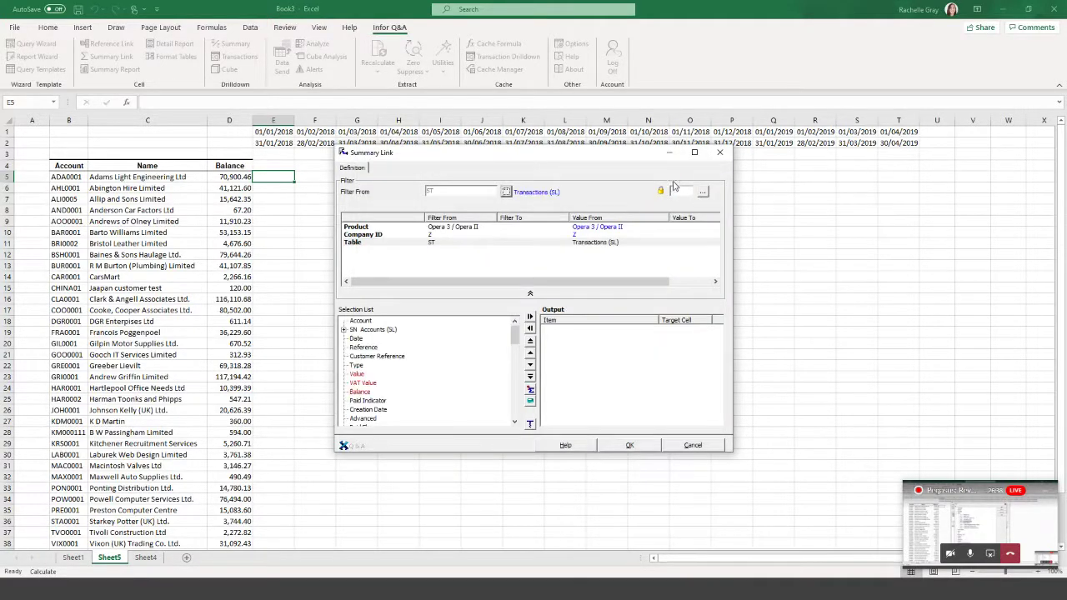
Filter the link's Account from $B5 to $B5.
left_click(362, 323)
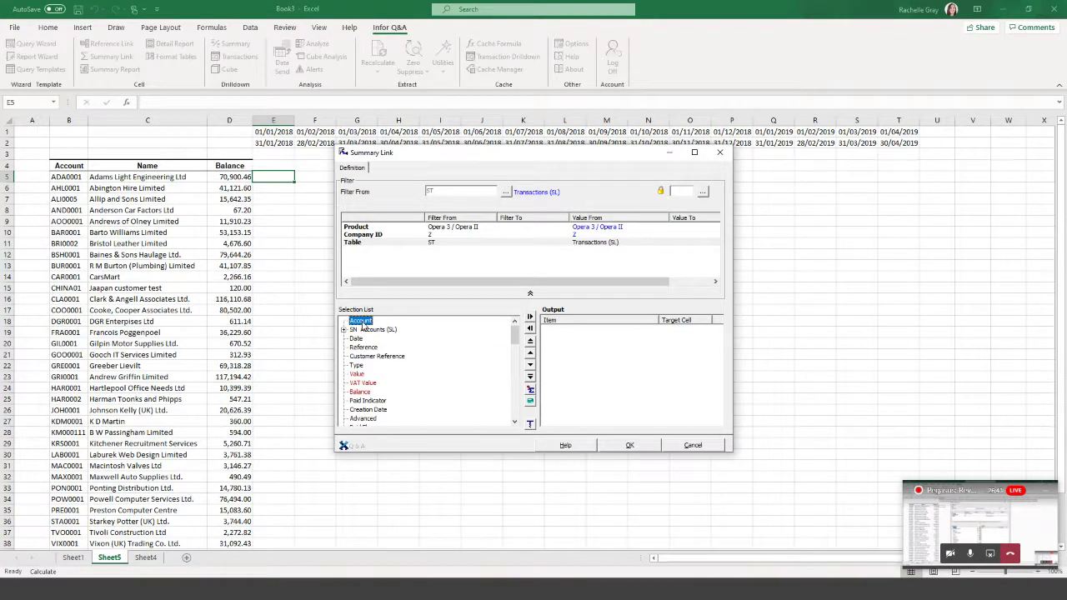
left_click_drag(363, 326, 444, 263)
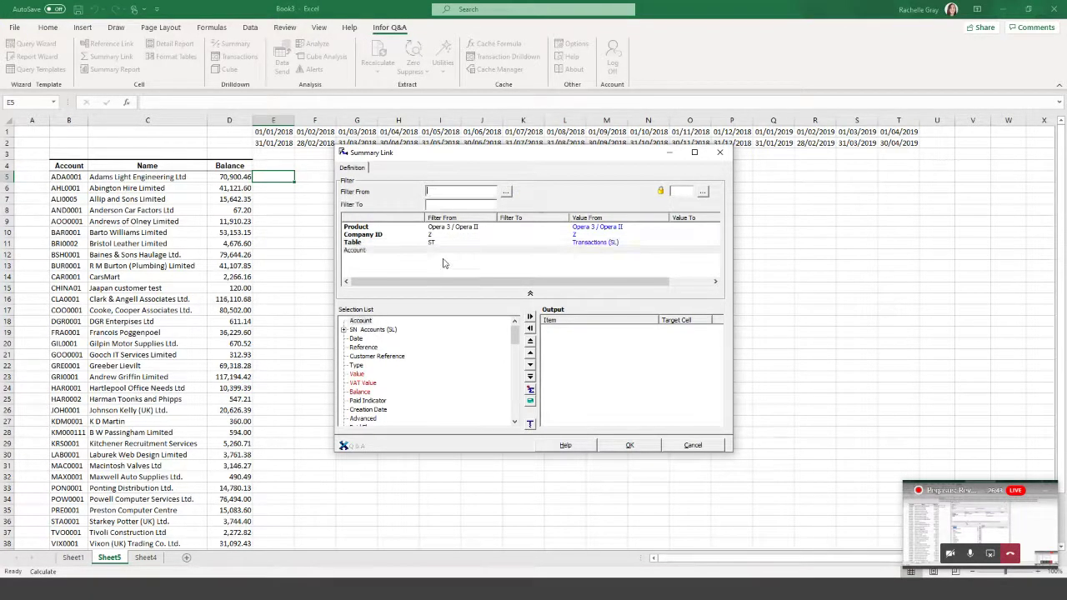
left_click(73, 177)
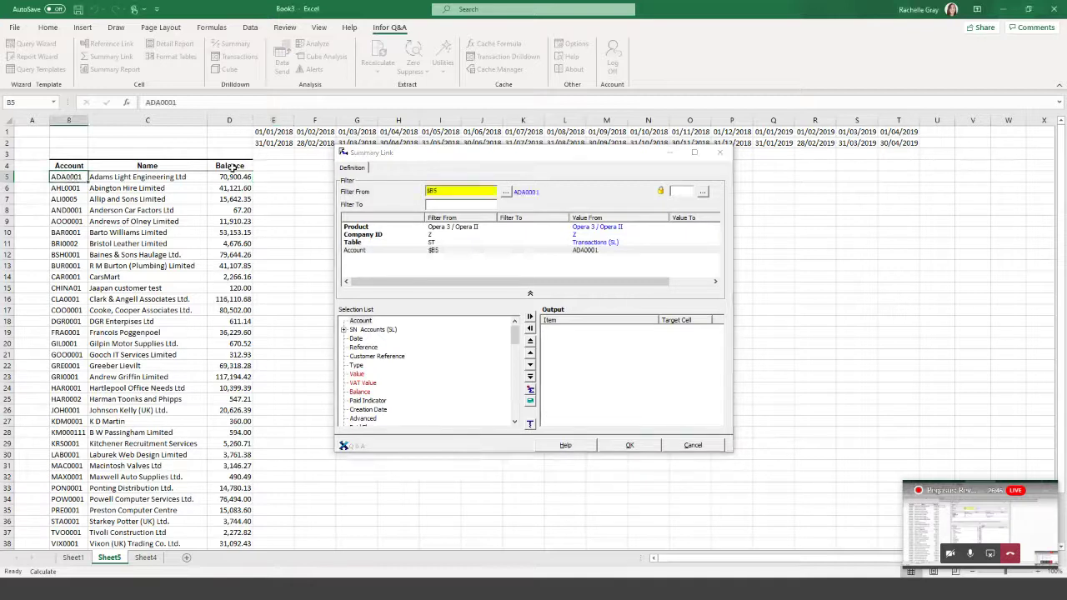
left_click(461, 205)
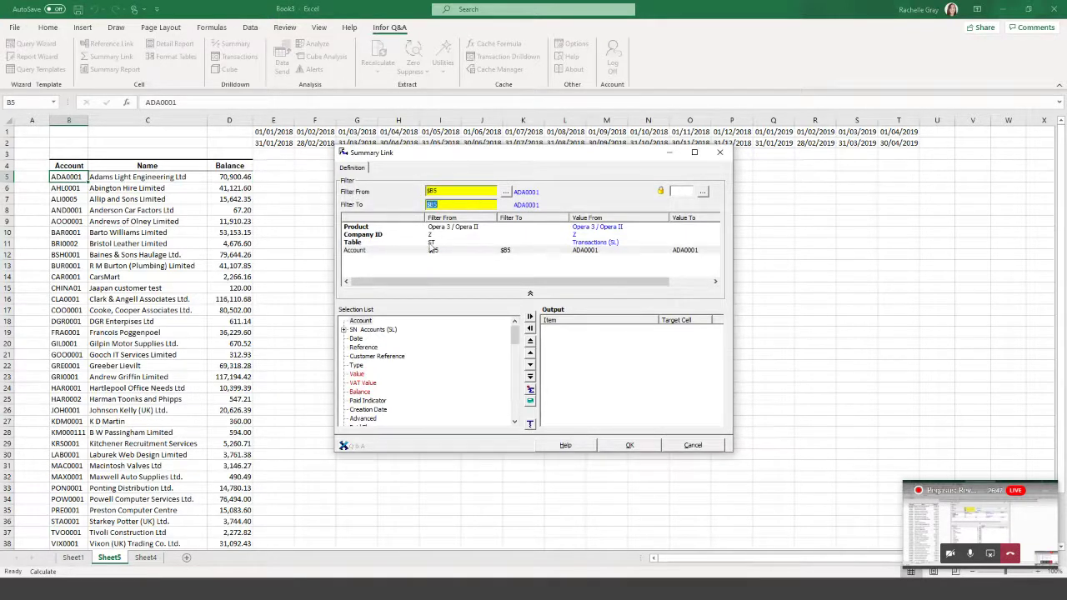
Add Balance as the link's output field.
double_click(359, 394)
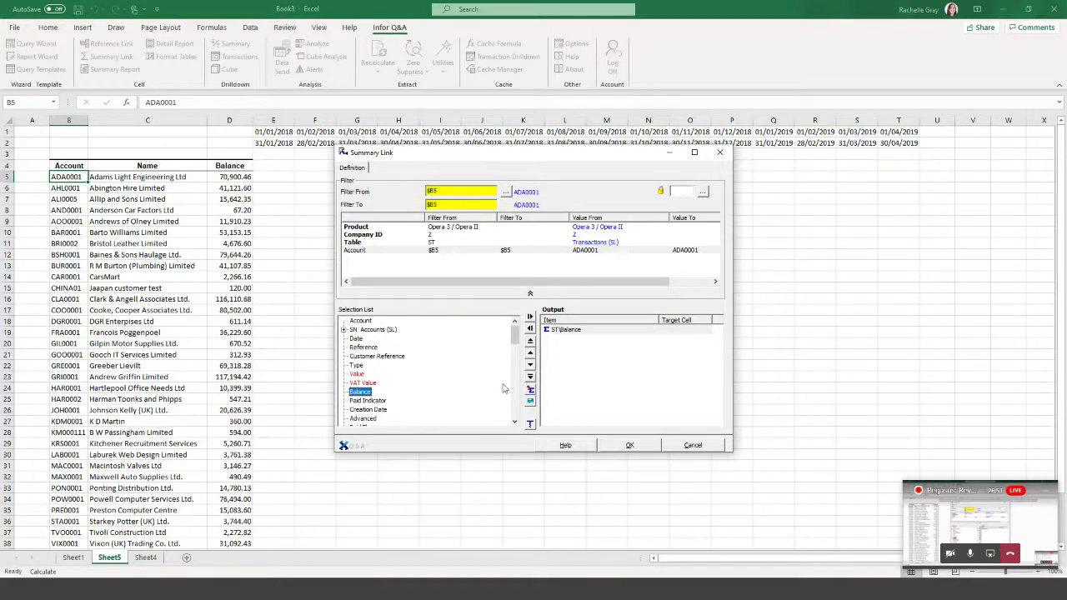
left_click(514, 423)
left_click(515, 423)
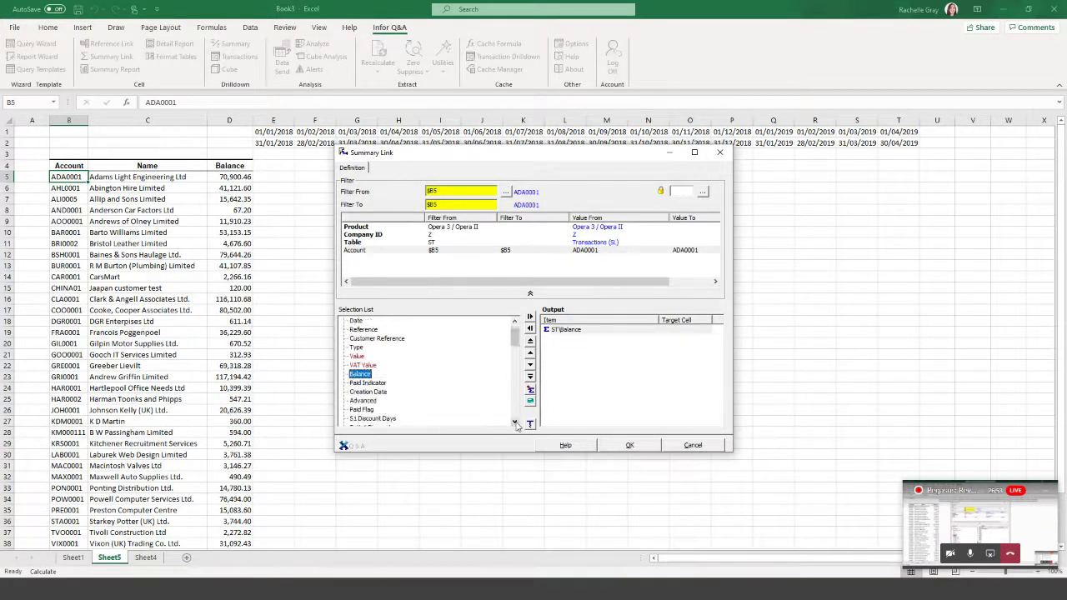
left_click(515, 423)
left_click(514, 422)
left_click(514, 423)
left_click(514, 423)
left_click(515, 423)
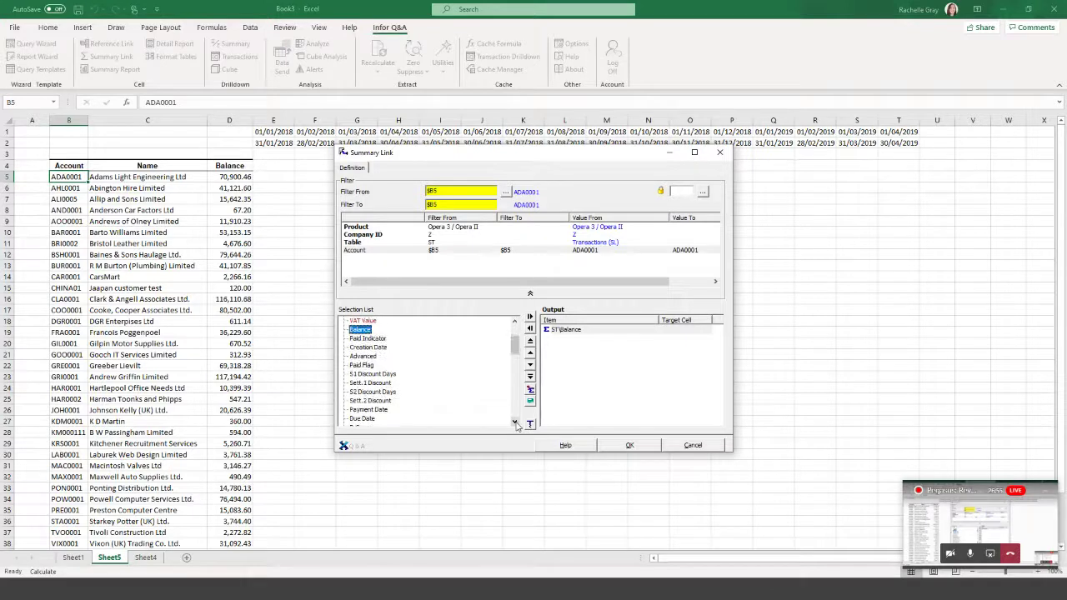
left_click(514, 423)
Filter Due Date from cell E1 to cell E2.
left_click(363, 410)
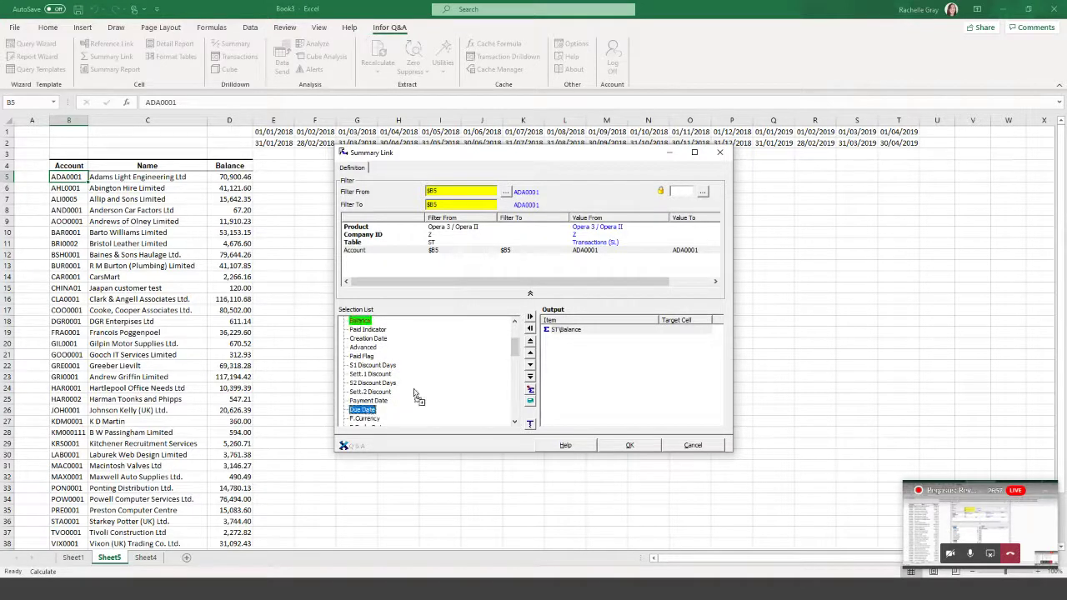
left_click_drag(415, 395, 401, 268)
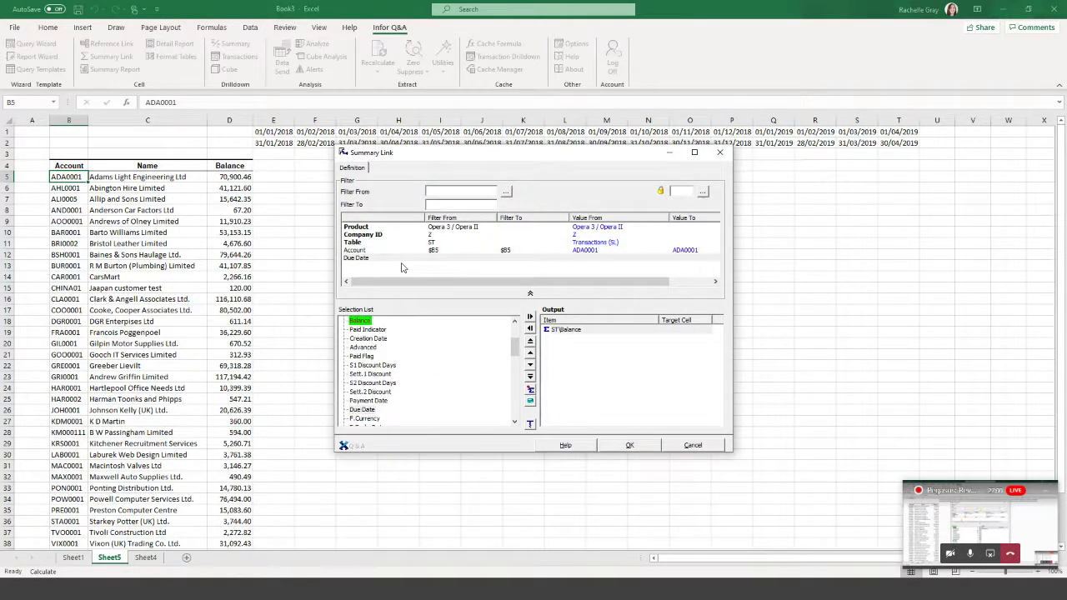
left_click(457, 194)
left_click(274, 131)
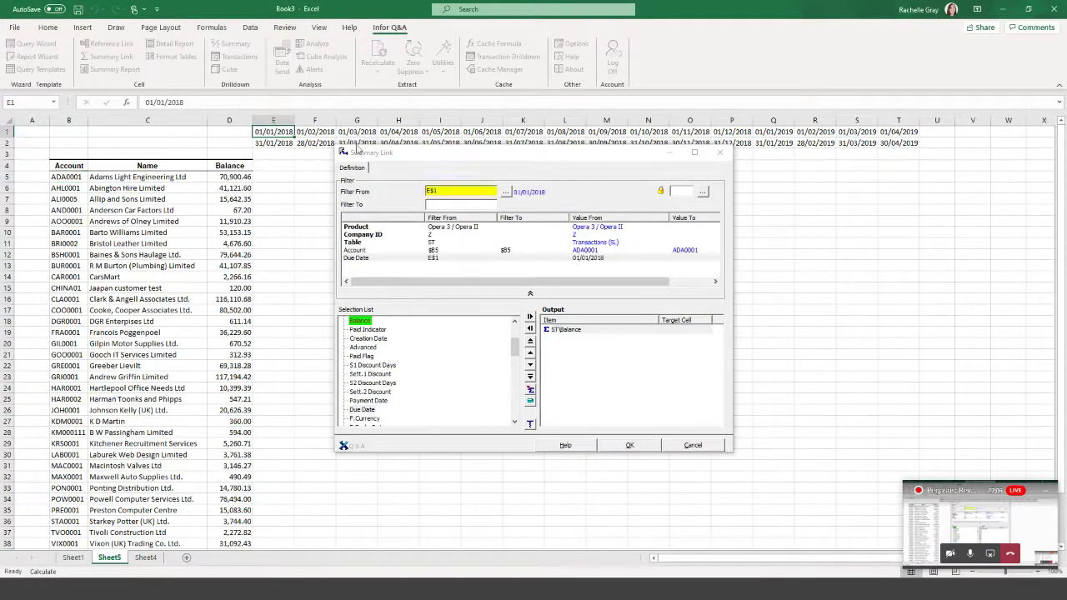
left_click(448, 204)
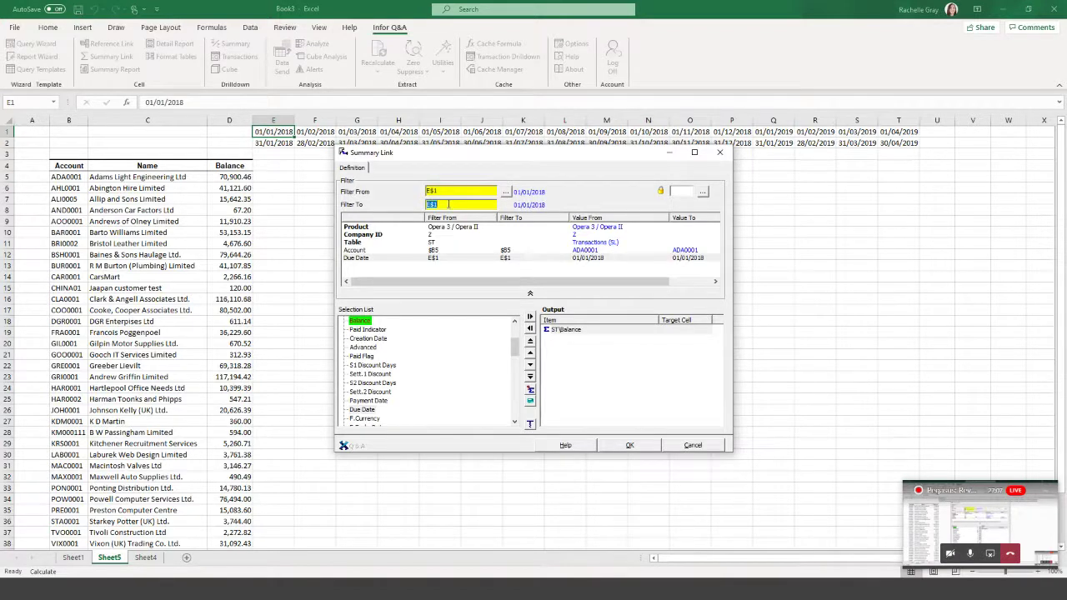
left_click(281, 143)
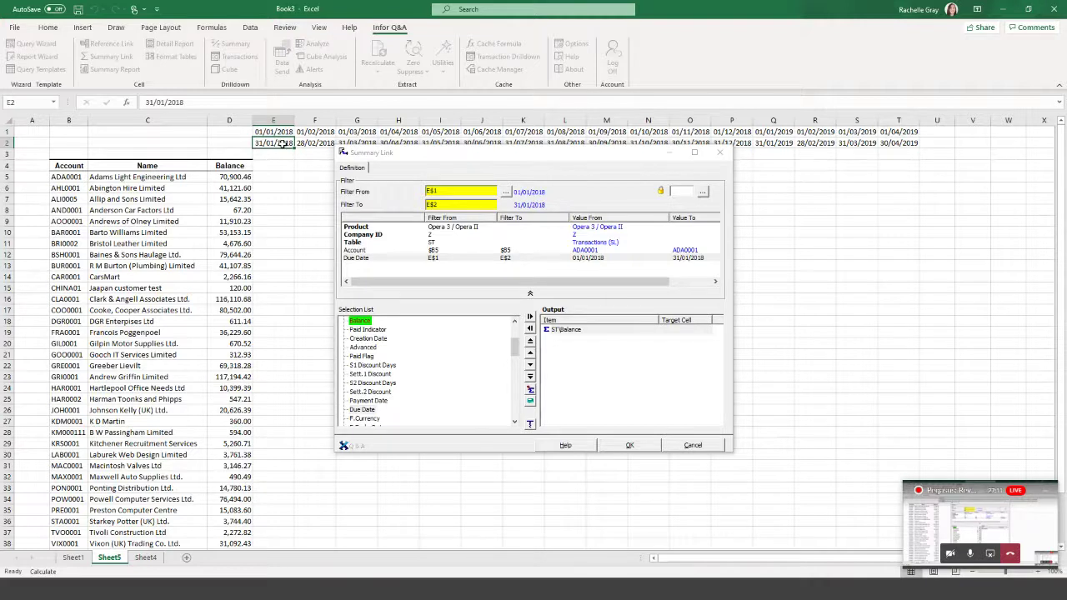
Confirm the E5 balance link and fill it across to column T and down all account rows.
left_click(649, 445)
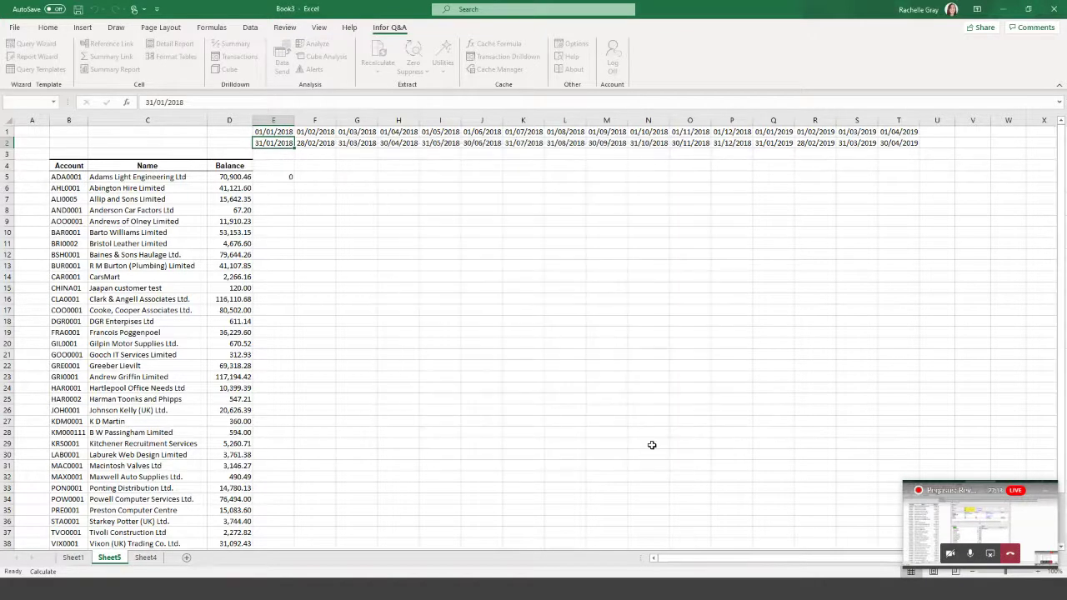
left_click(289, 178)
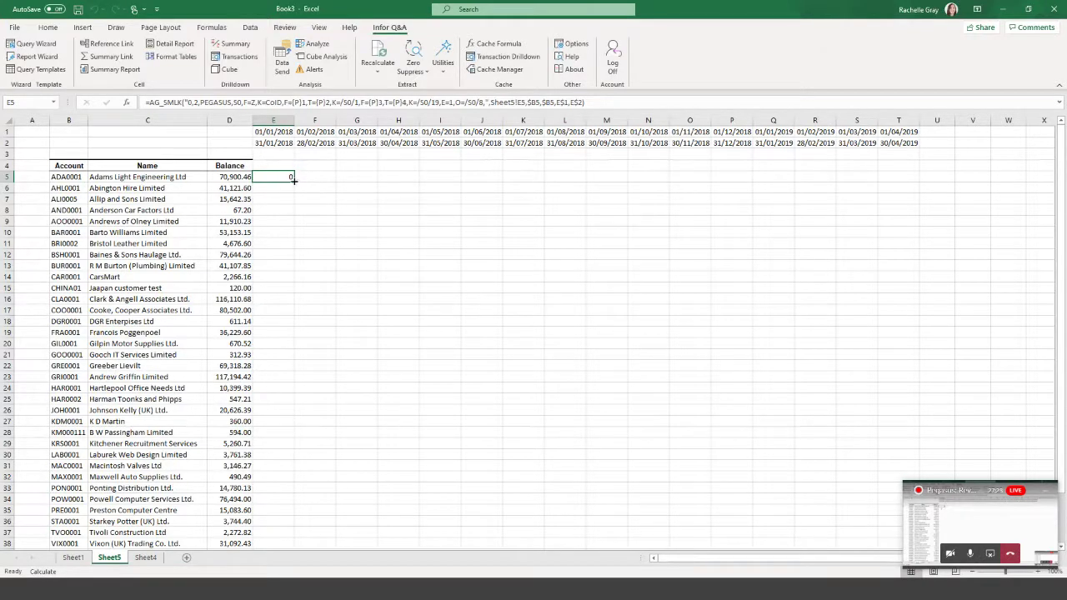
left_click_drag(293, 179, 905, 185)
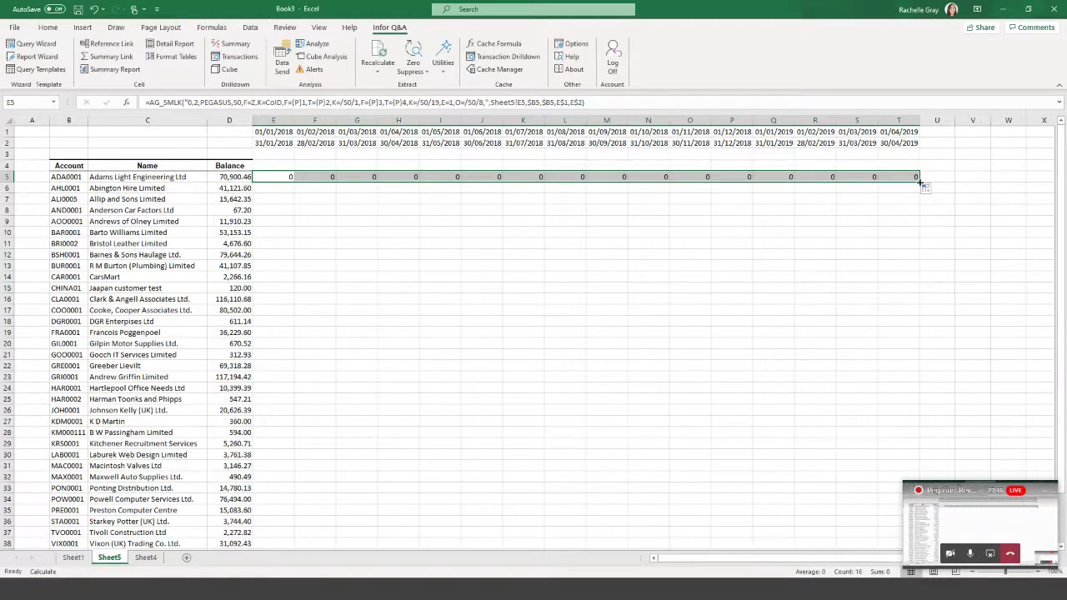
double_click(919, 181)
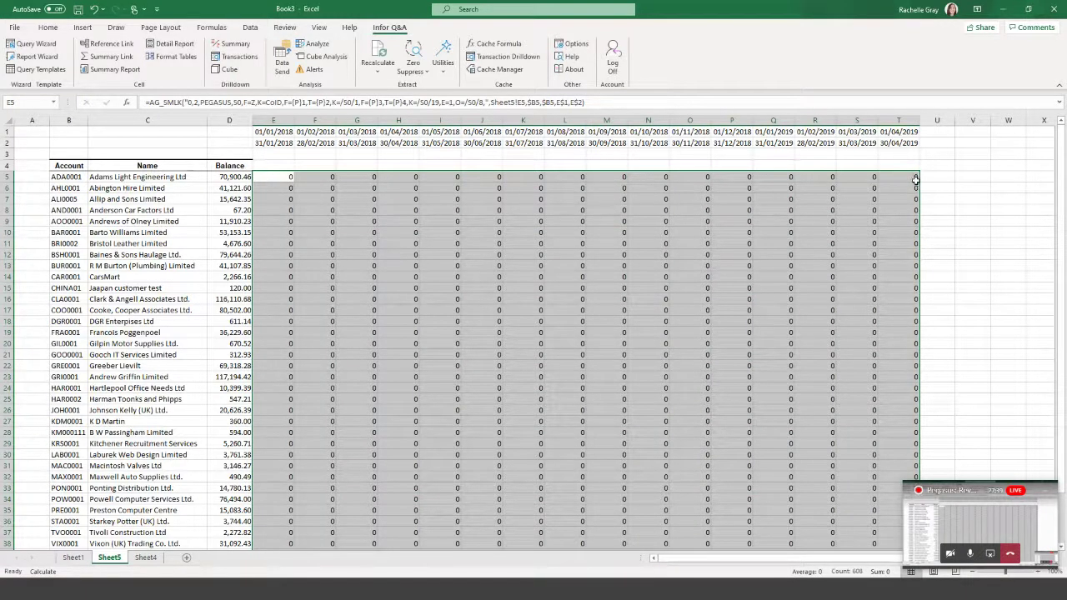
left_click(576, 314)
Inspect the J13 formula unchanged, then select J12, the June figure for Baines & Sons Haulage.
left_click(473, 365)
left_click(722, 455)
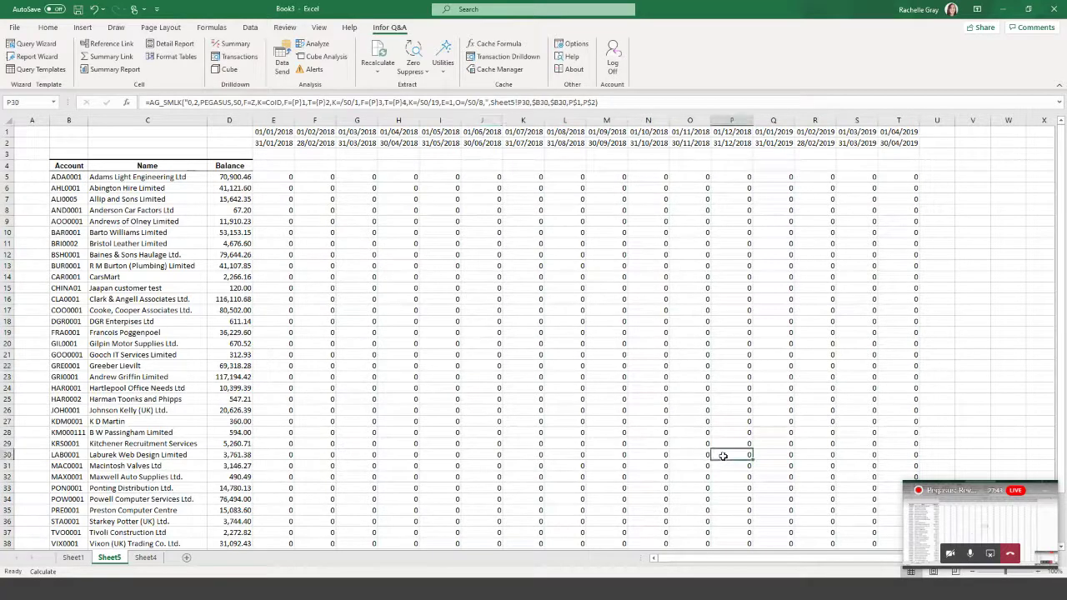
left_click(482, 266)
left_click_drag(646, 101, 145, 102)
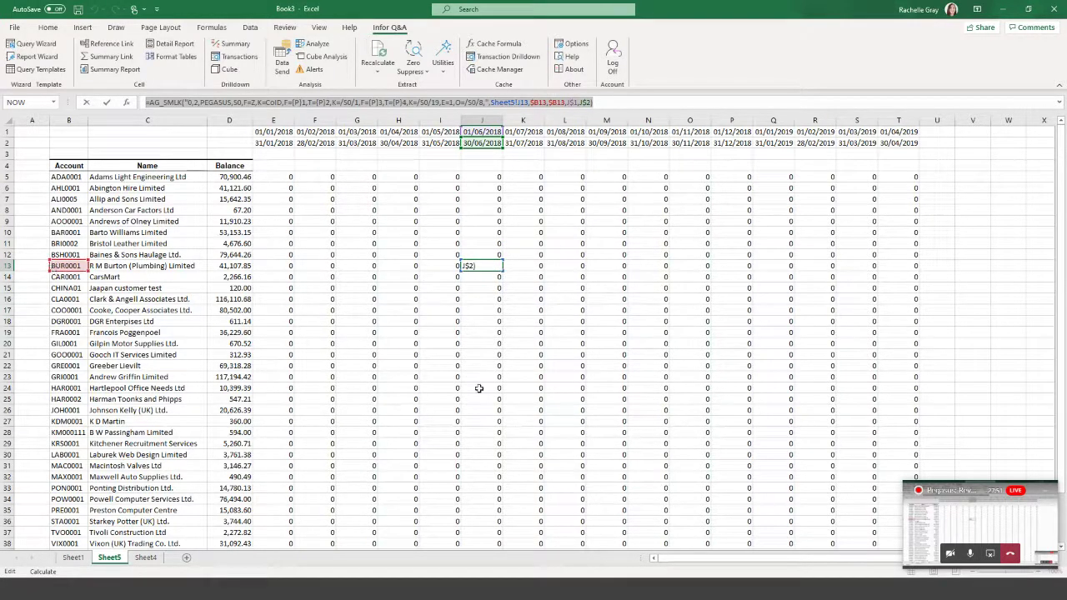
key("Escape")
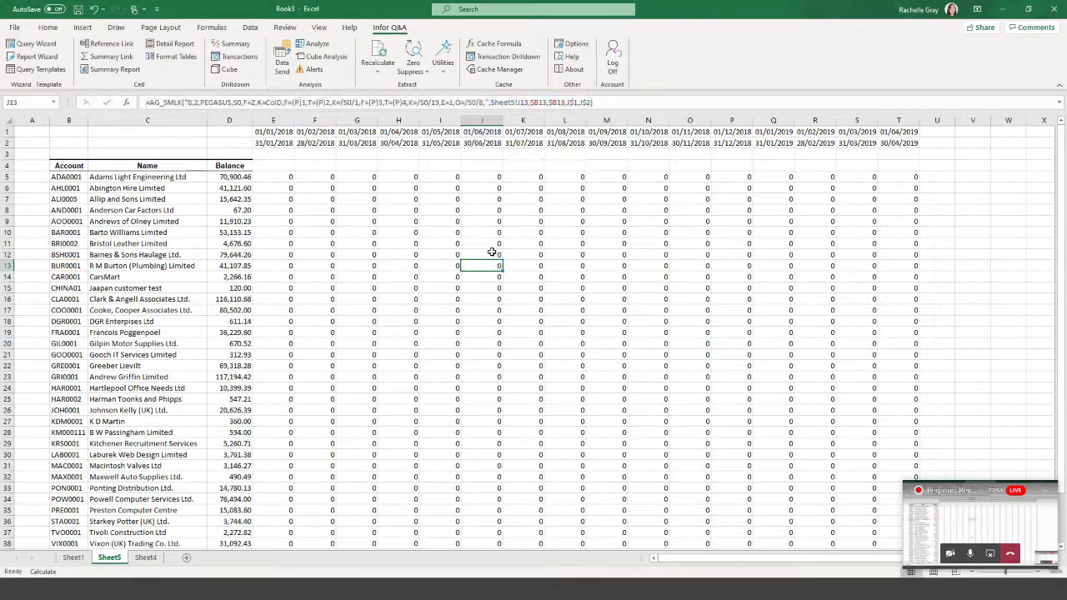
left_click(493, 255)
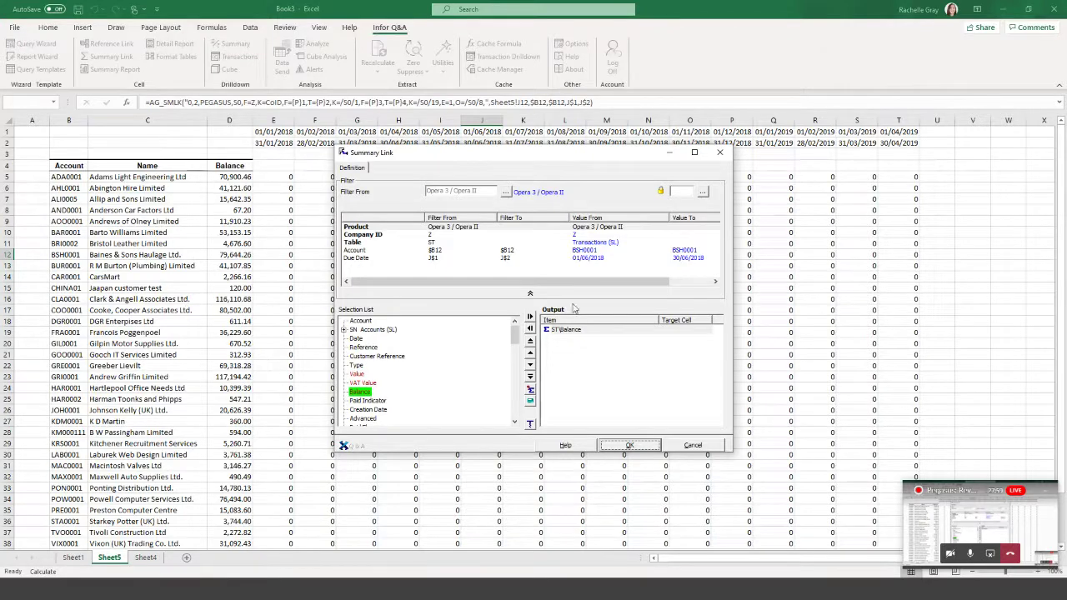
Cancel the link definition and recalculate the whole worksheet to show real balances.
left_click(711, 449)
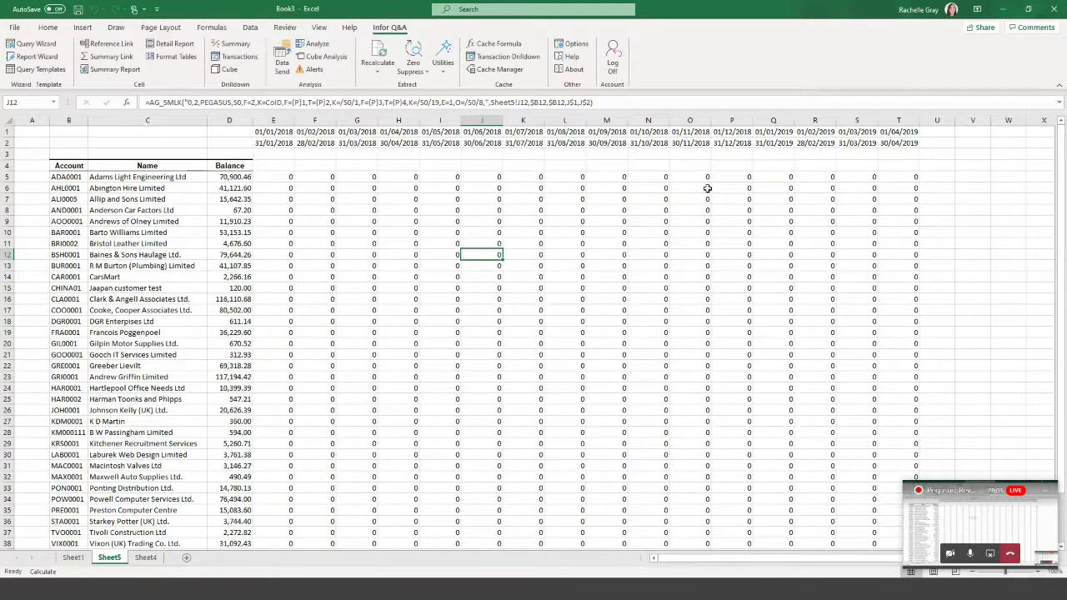
left_click(381, 68)
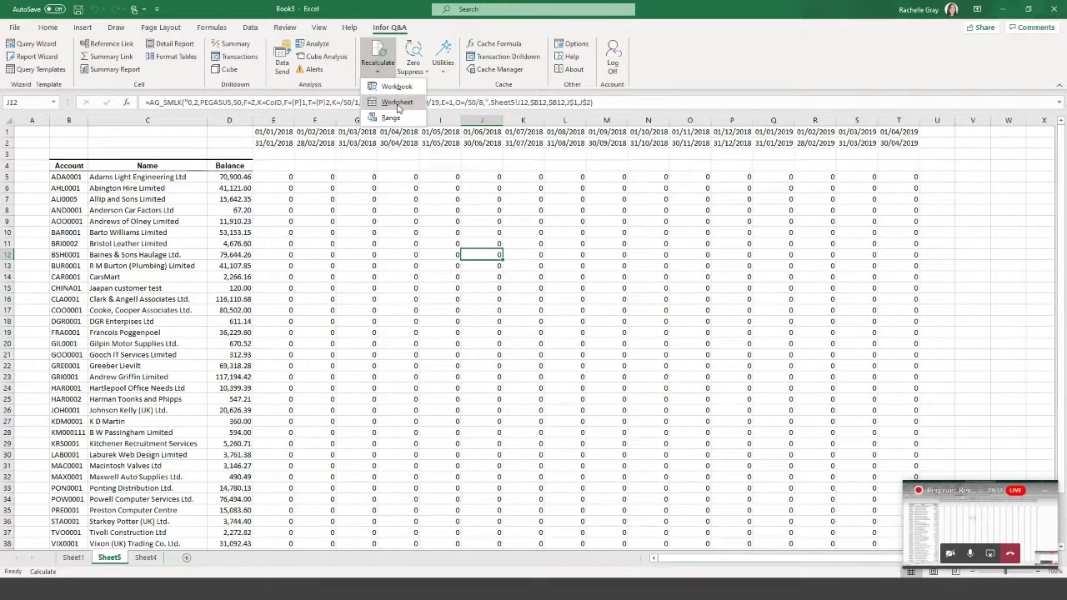
left_click(397, 103)
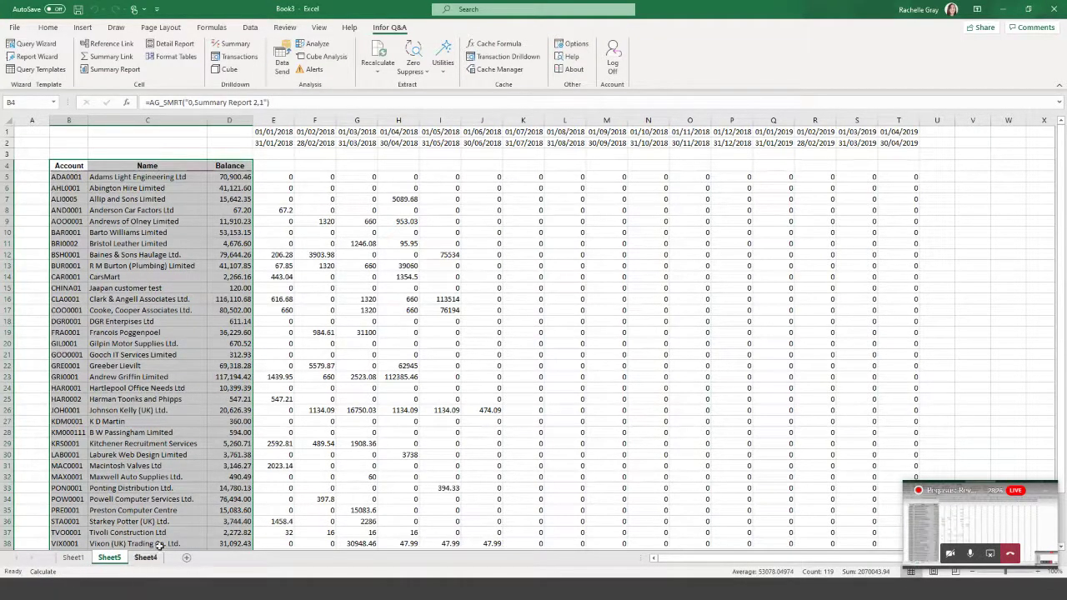
left_click(283, 117)
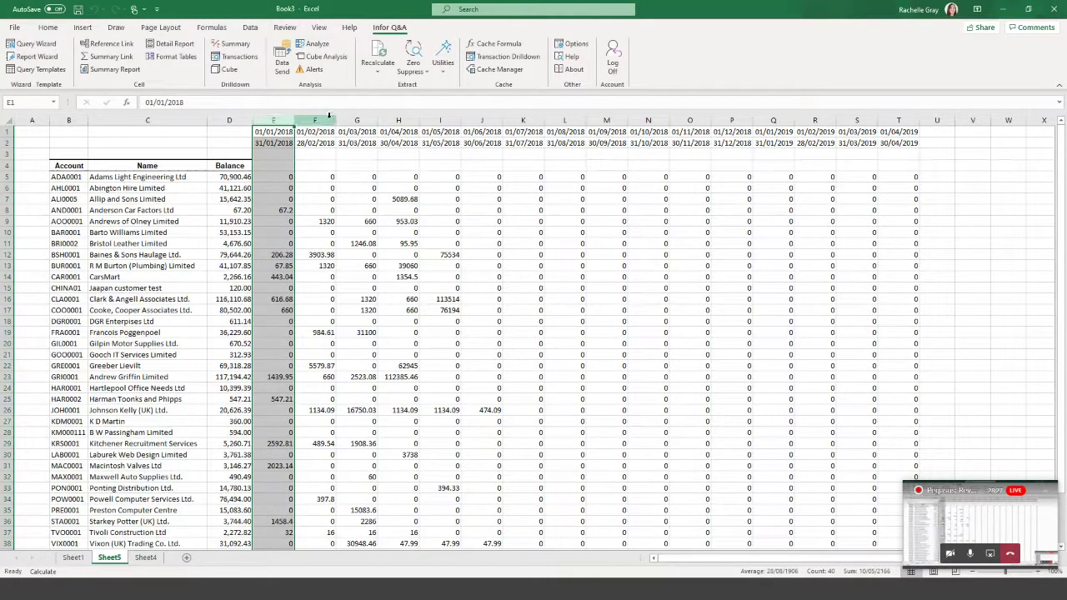
left_click(316, 119)
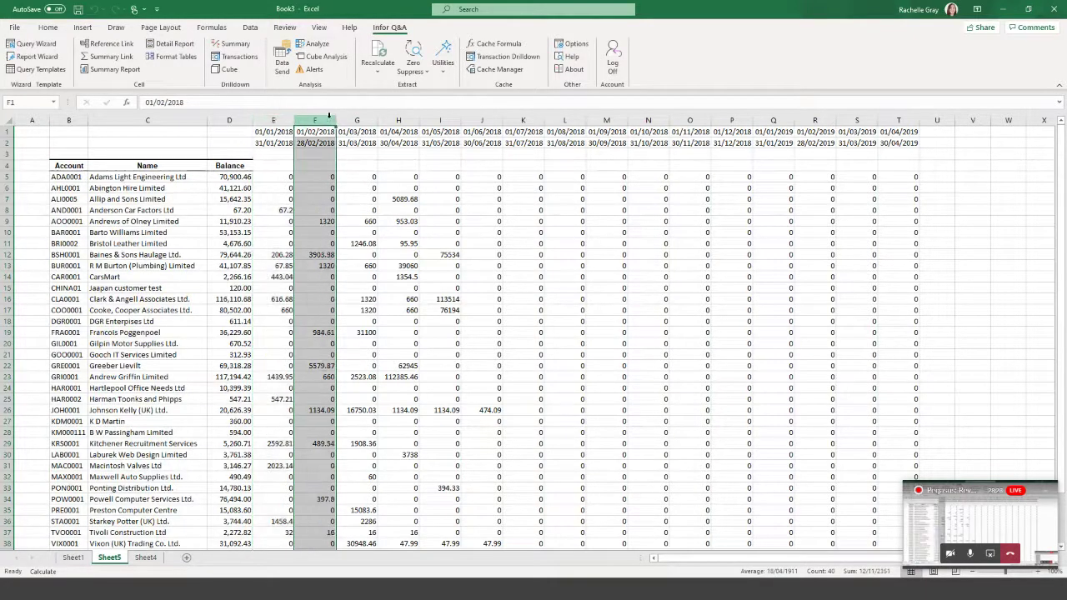
left_click(371, 121)
left_click(239, 121)
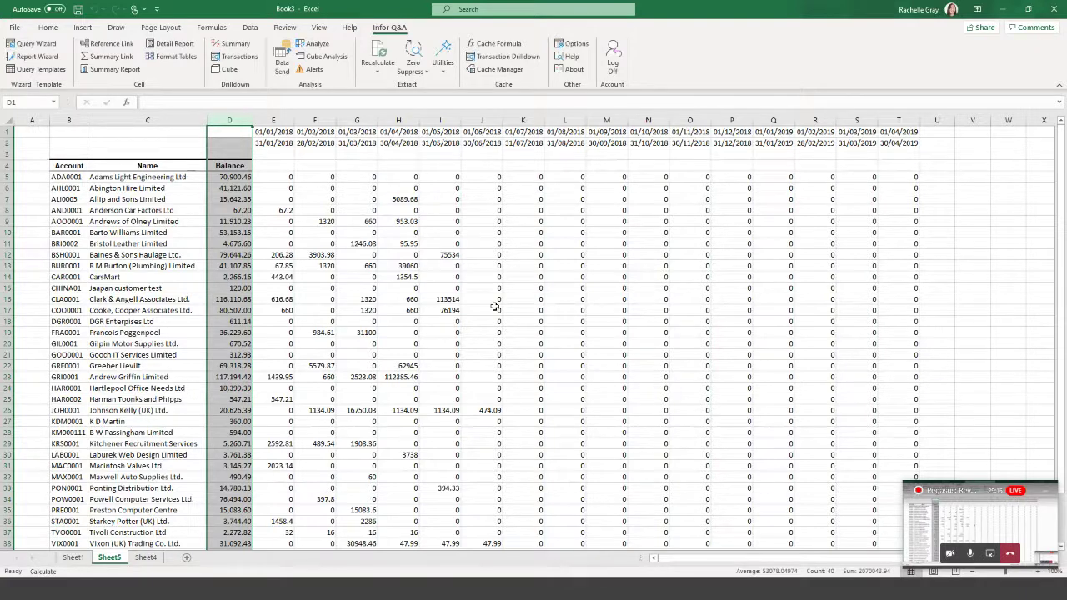
Review the Company ID and Account filters of E5's link, then add a blank Sheet6.
left_click(279, 176)
double_click(279, 175)
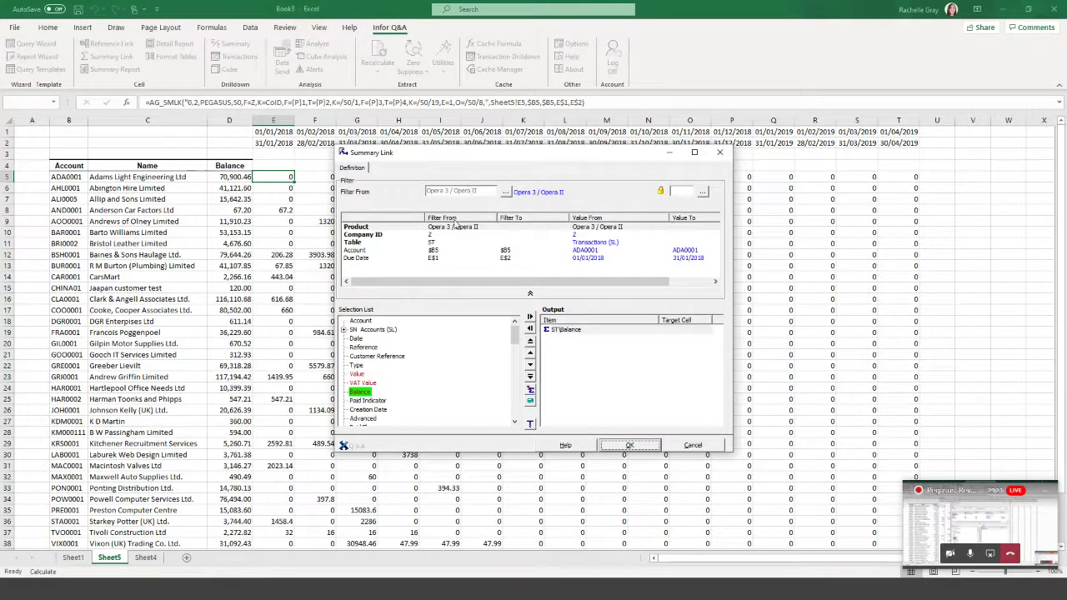
left_click(417, 237)
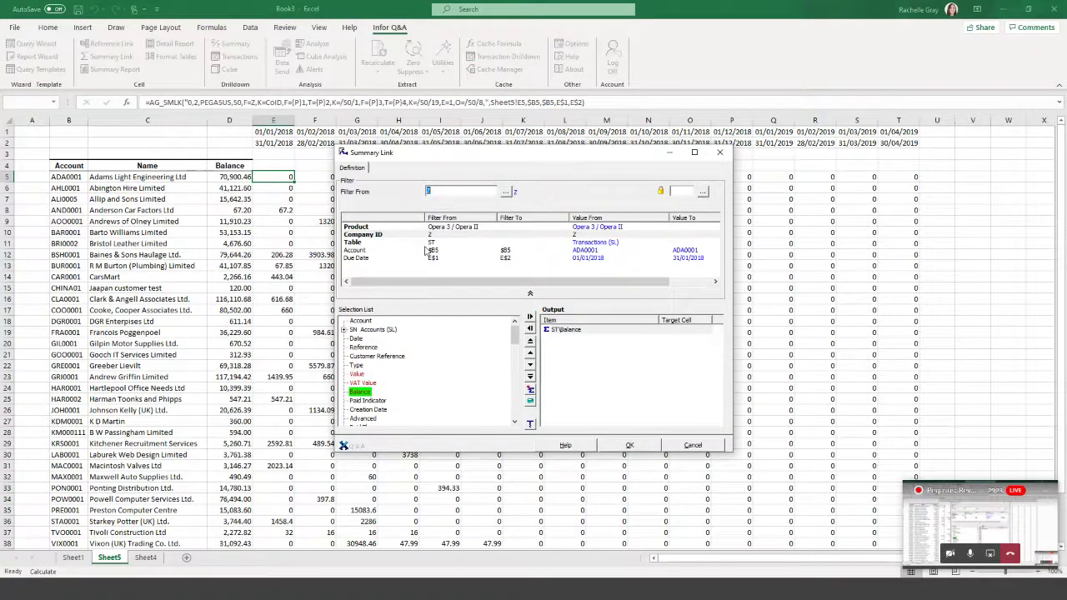
left_click(426, 251)
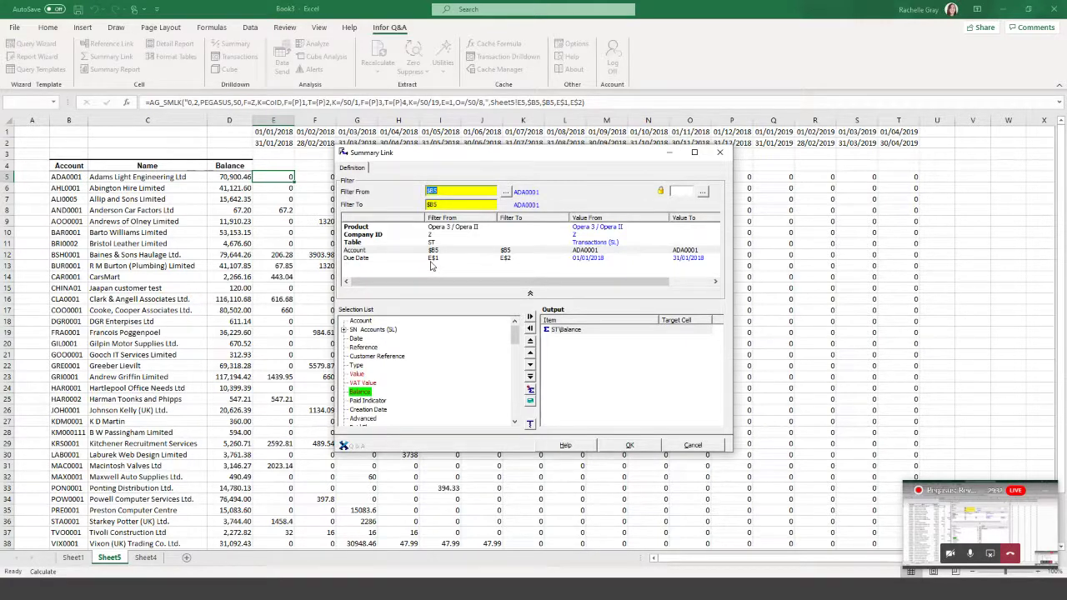
left_click(688, 448)
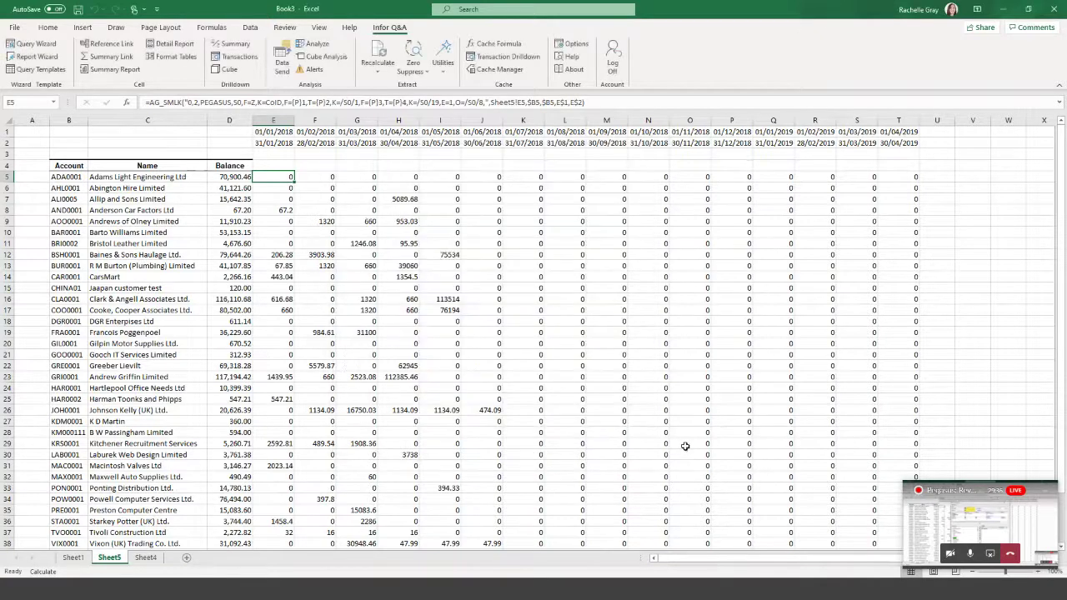
left_click(186, 557)
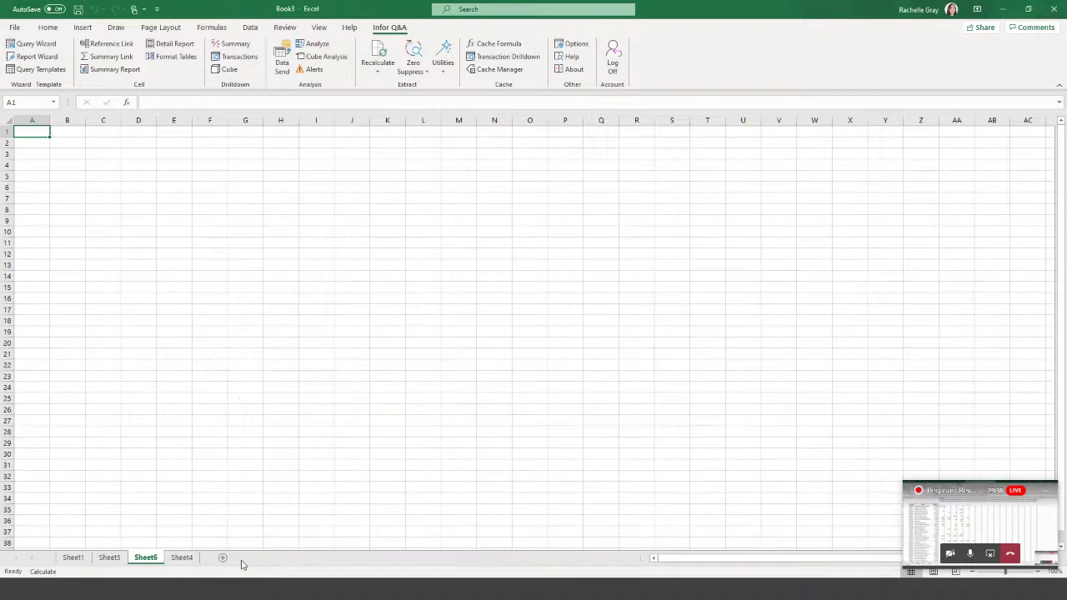
Select cell B1 on Sheet6 for the Company label.
left_click(69, 153)
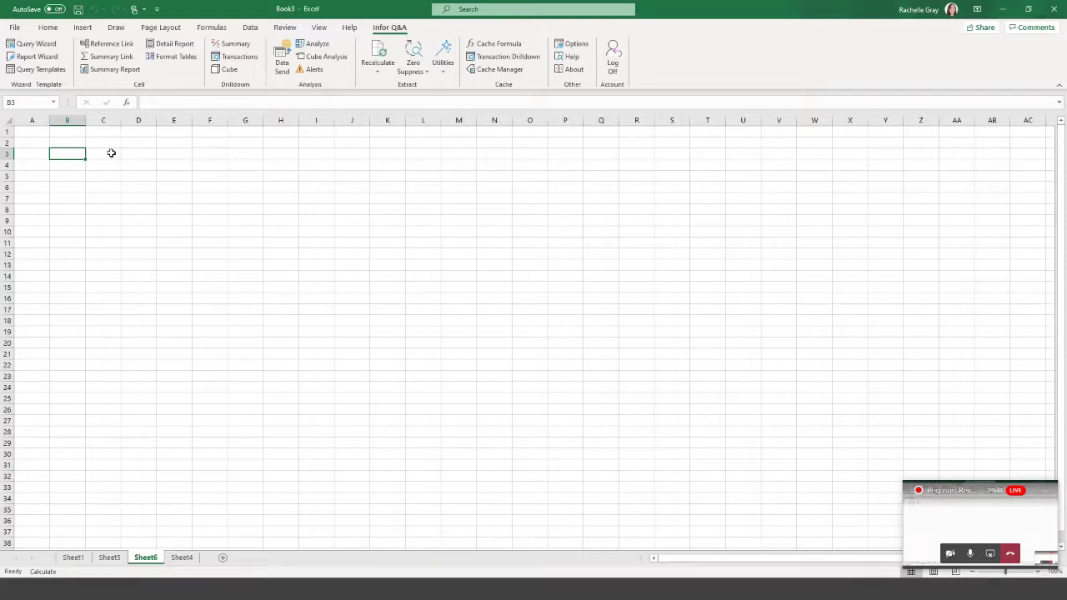
left_click(75, 130)
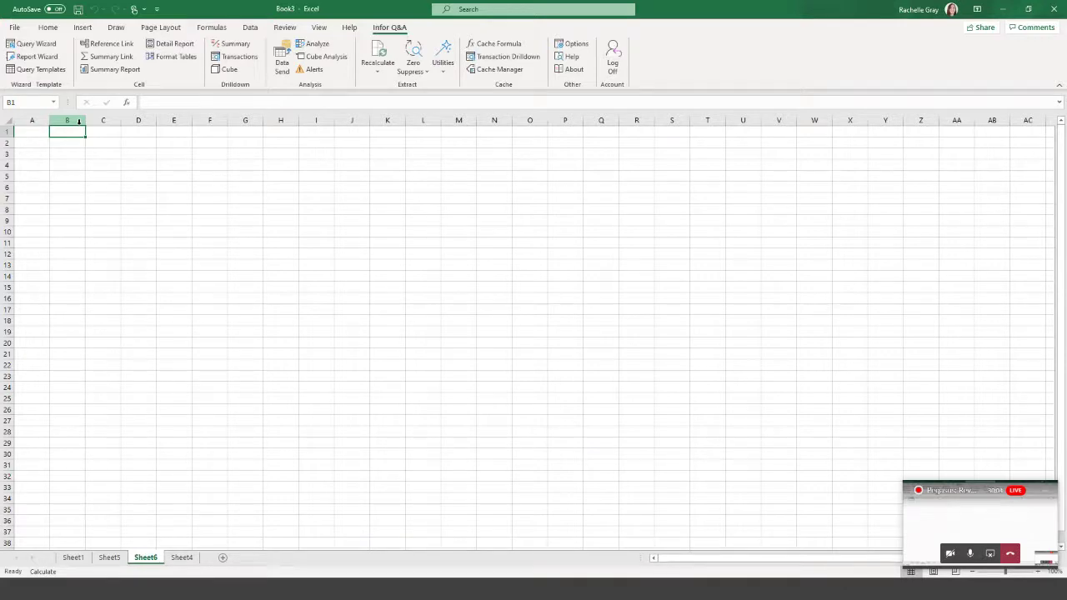
Enter the Company label in B1 with value Z in C1.
type("Company")
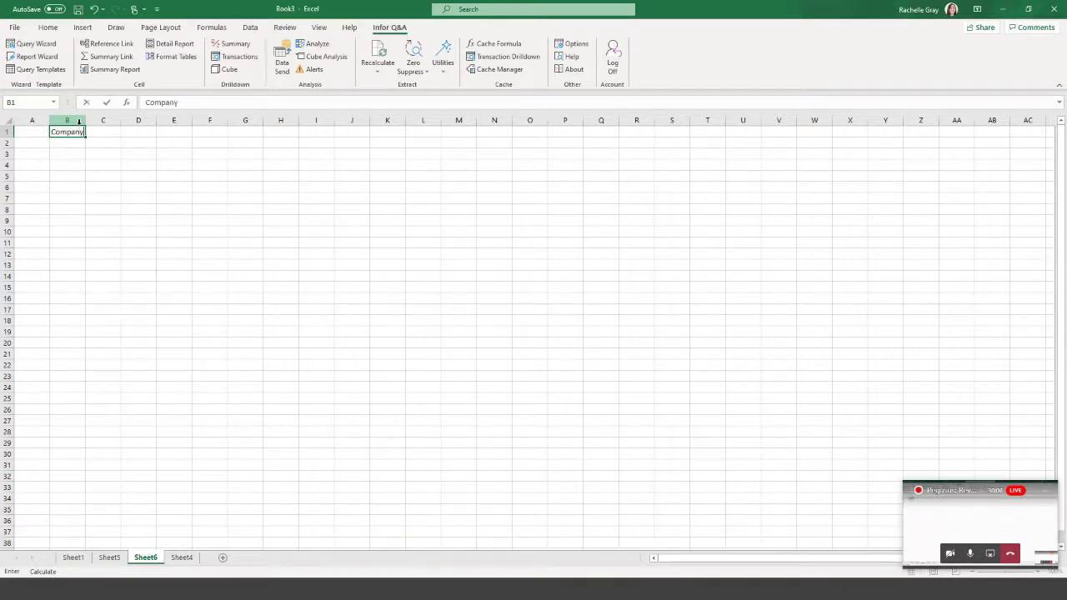
key("Tab")
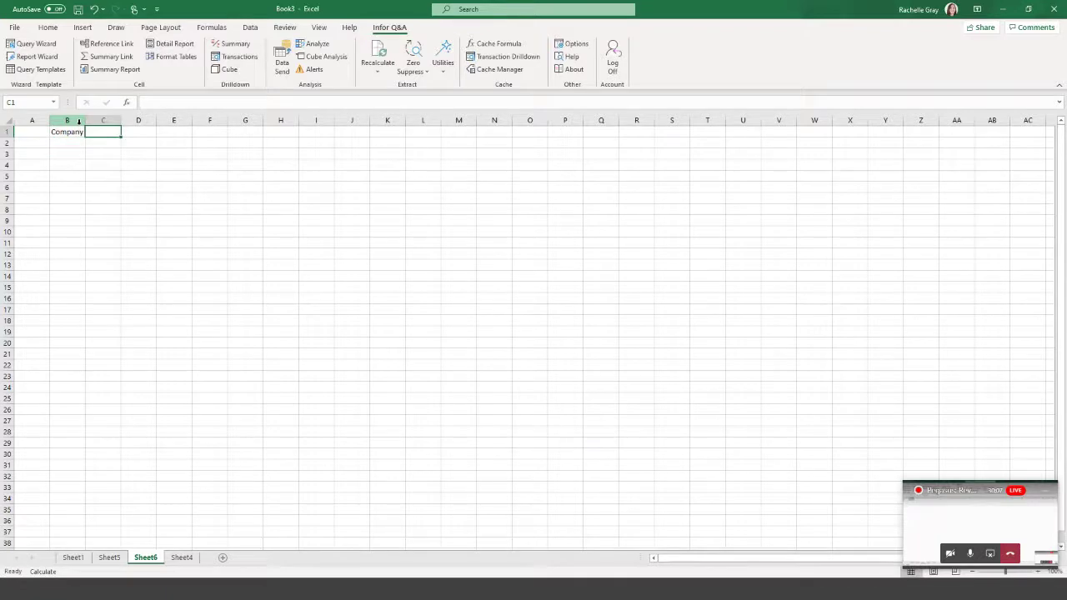
type("Z")
key("Tab")
key("Down")
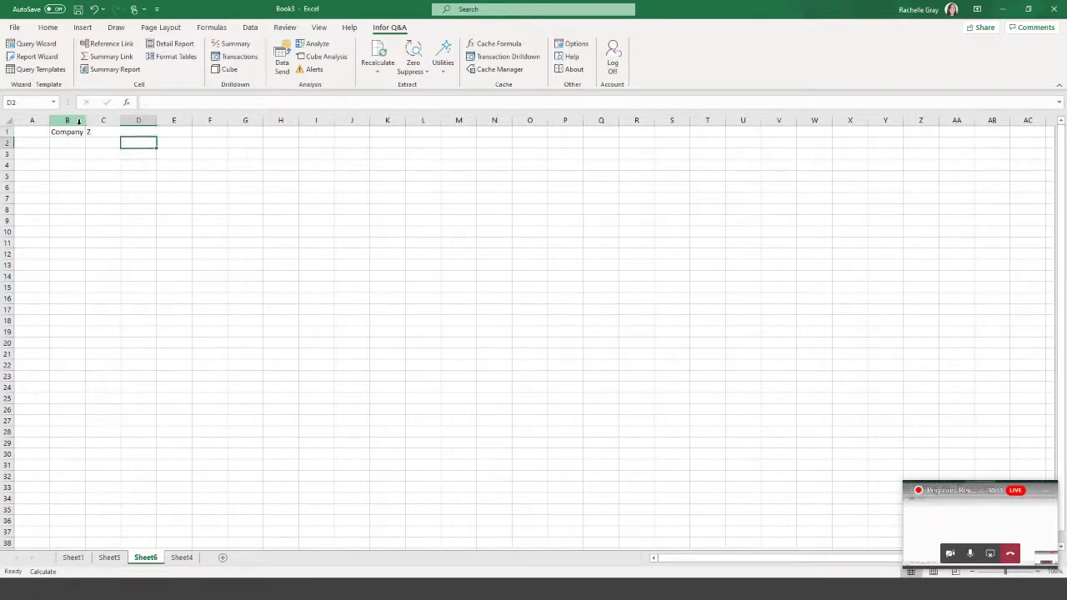
key("Left")
key("Left")
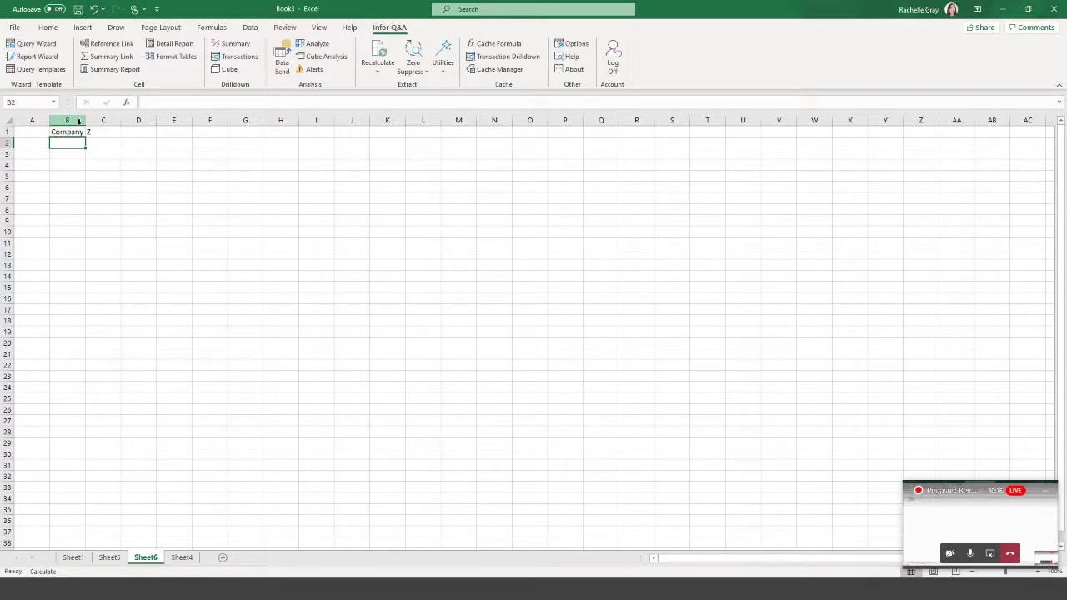
Enter the Account label in B2 with value <ALL> in C2.
type("a")
key("BackSpace")
type("Acco")
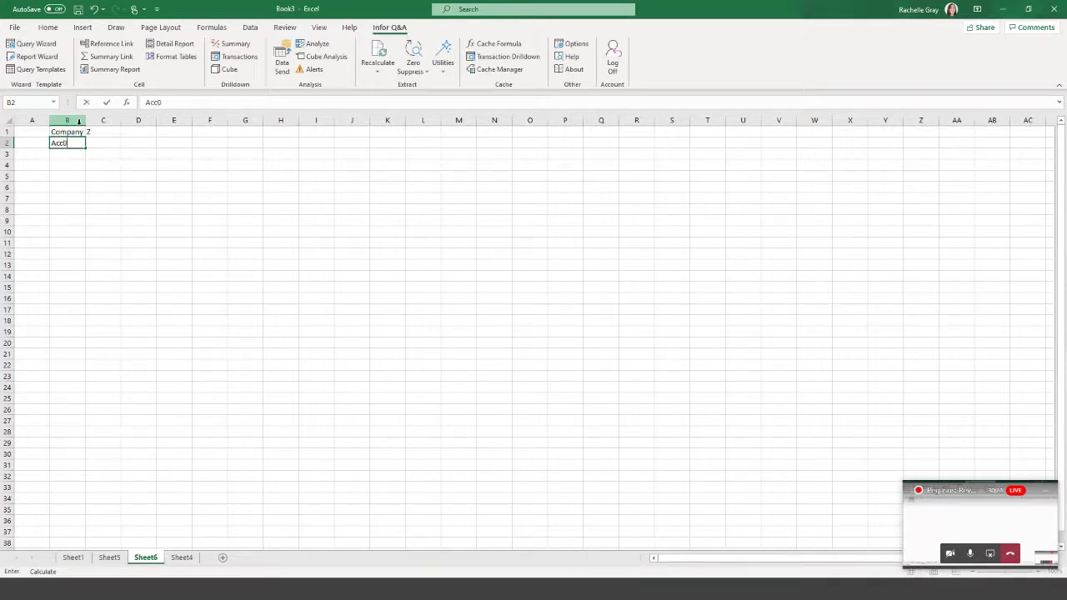
key("BackSpace")
type("count")
key("Tab")
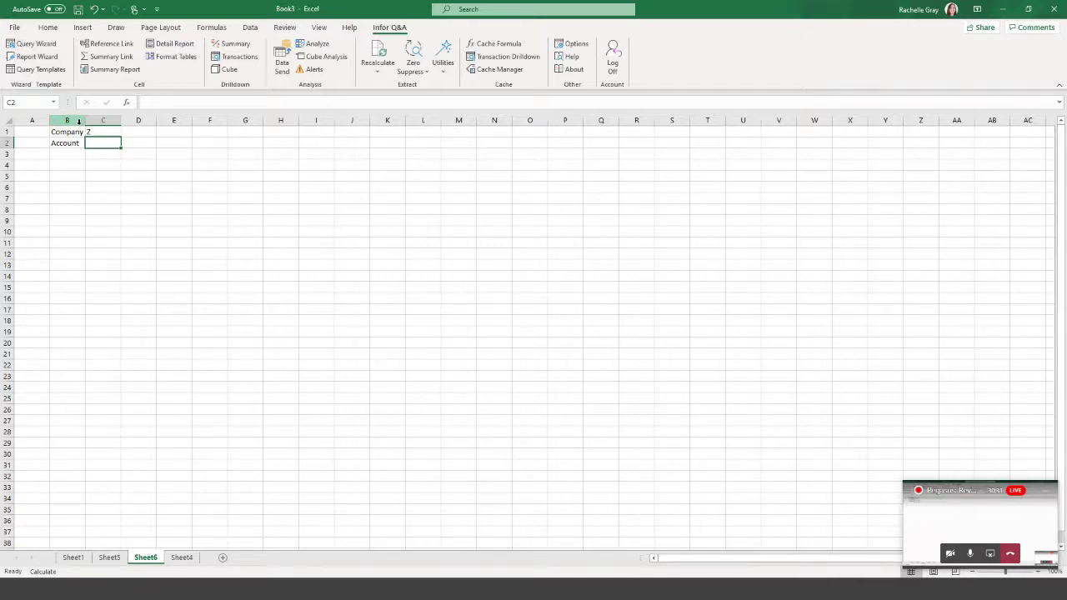
type("<ALL>")
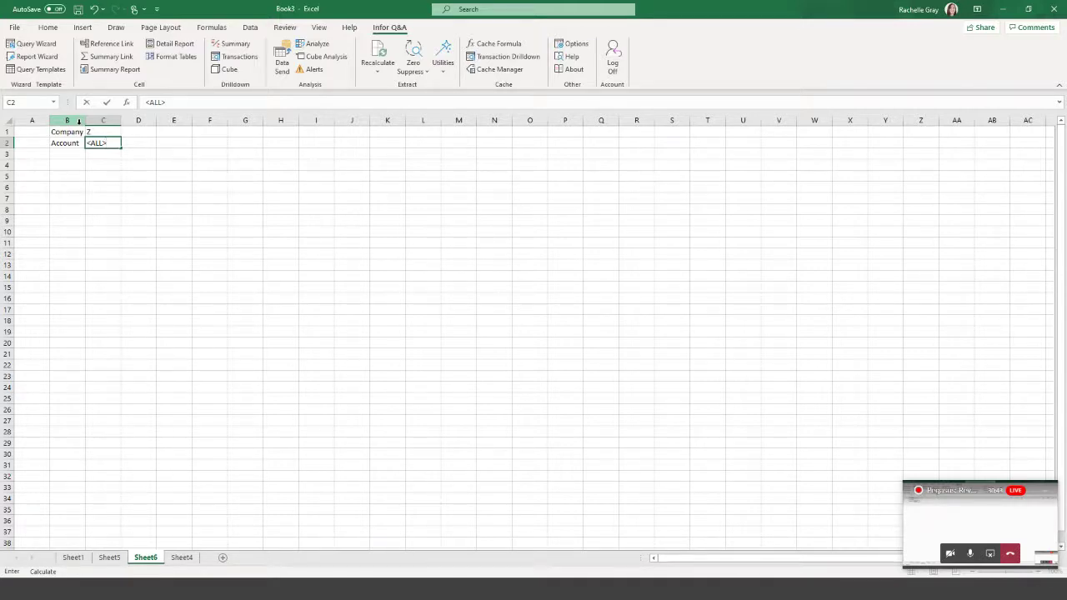
key("Return")
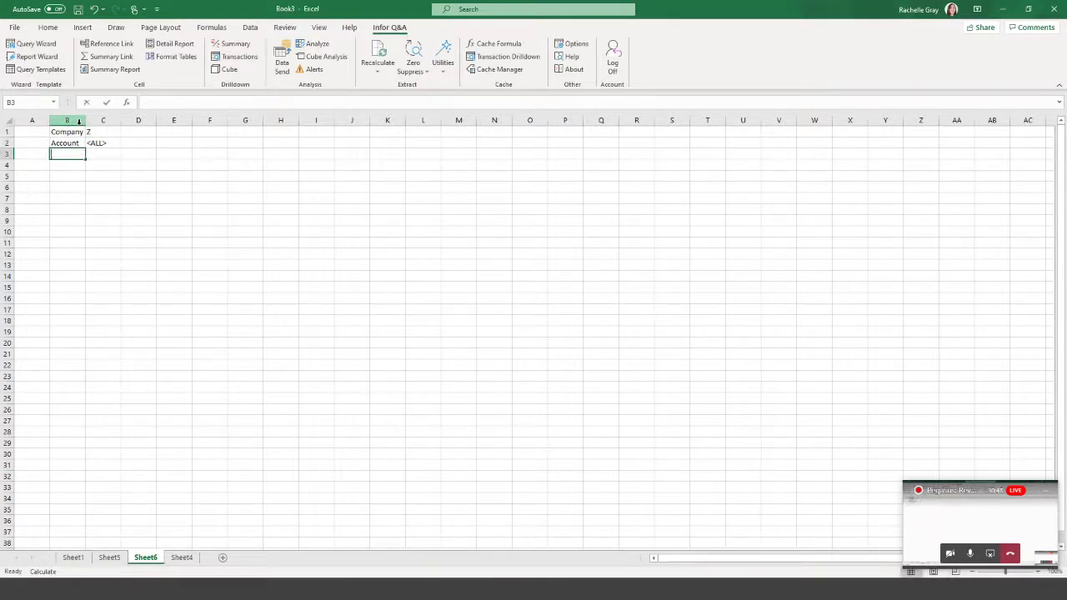
Add the Date From and Date To labels in B3 and B4.
type("d")
key("BackSpace")
type("Date From")
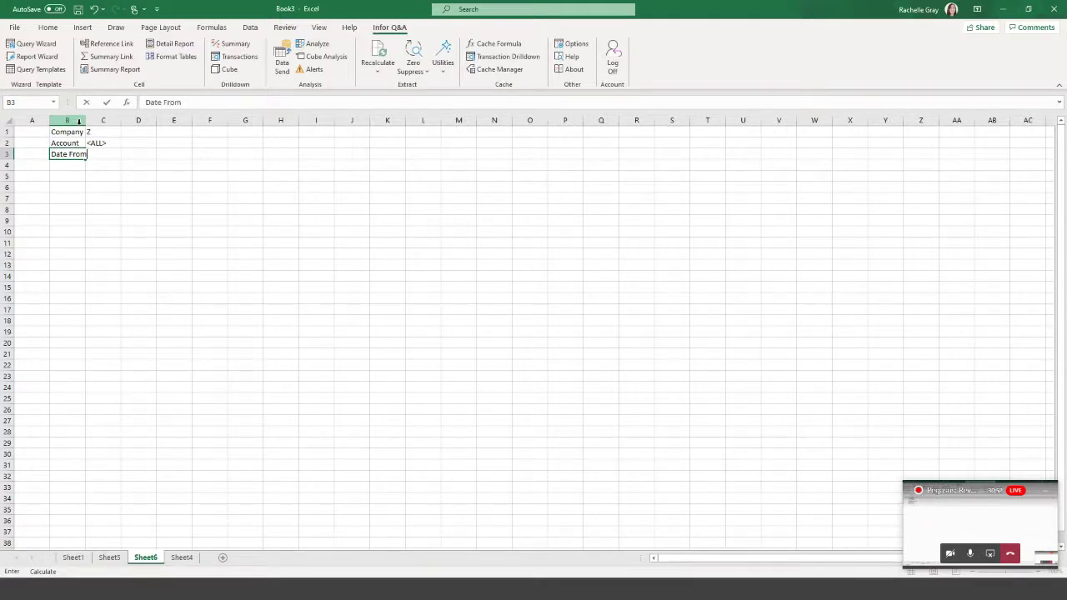
key("Return")
type("Date To")
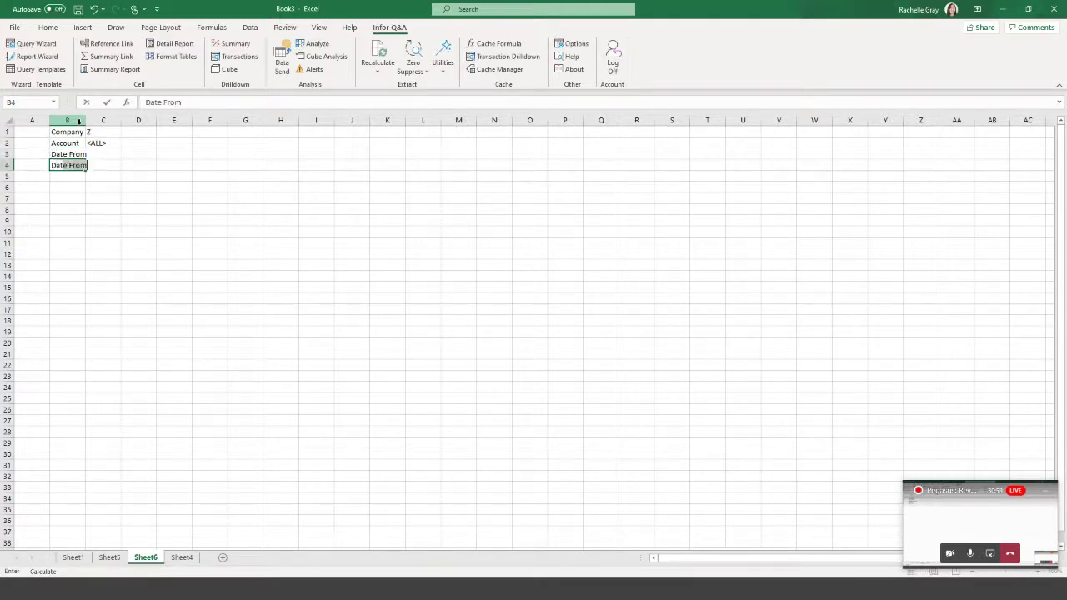
key("Tab")
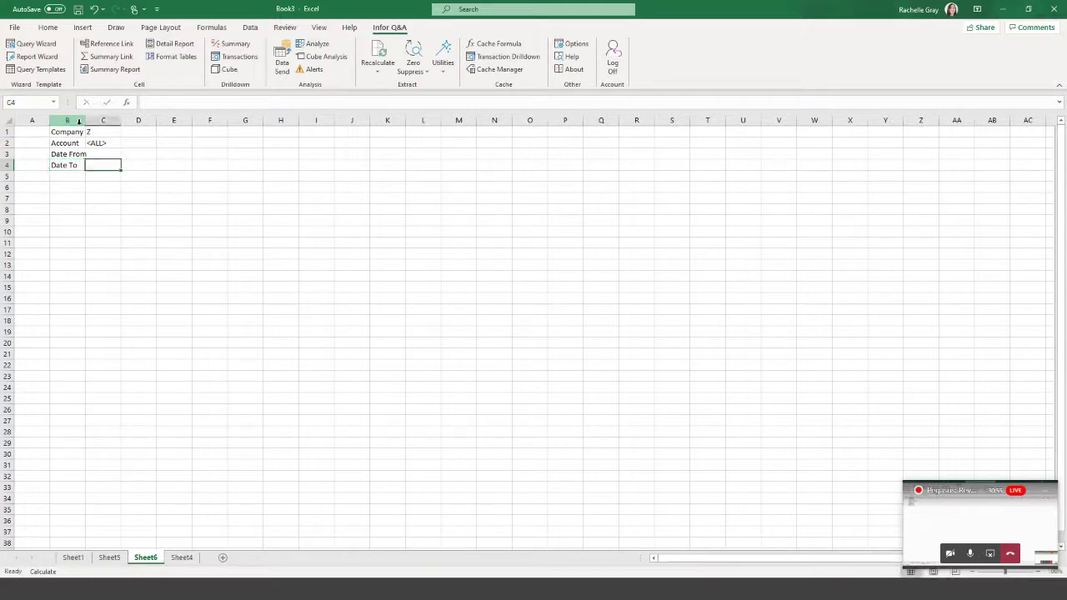
Enter dates 01/01/2018 in C3 and 31/12/2019 in C4.
key("Up")
type("01/")
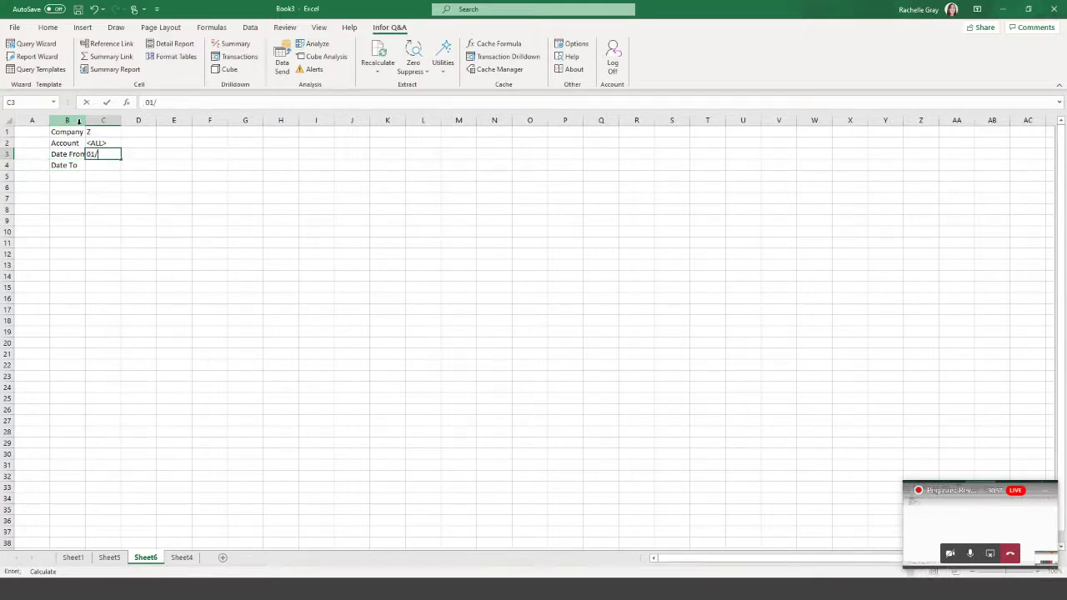
type("01/2018")
key("Return")
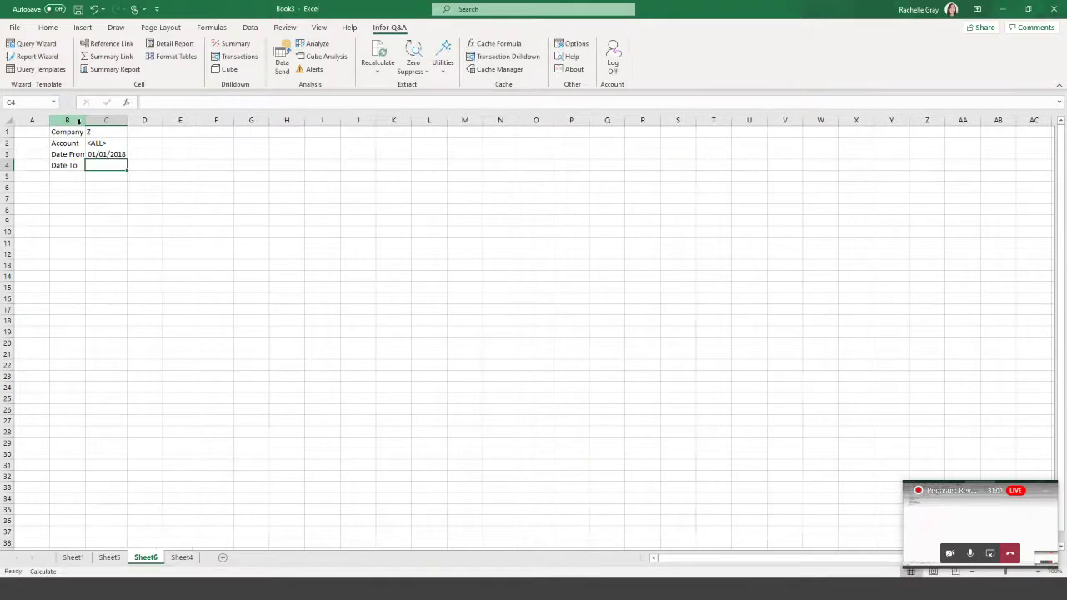
type("31/12/20")
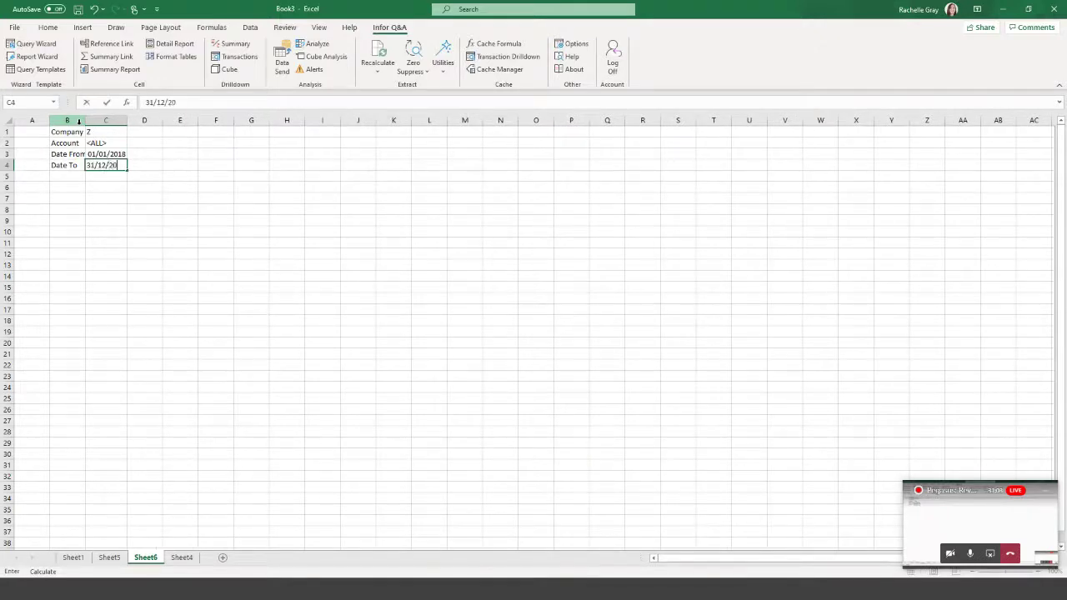
type("19")
key("Right")
key("Down")
key("Down")
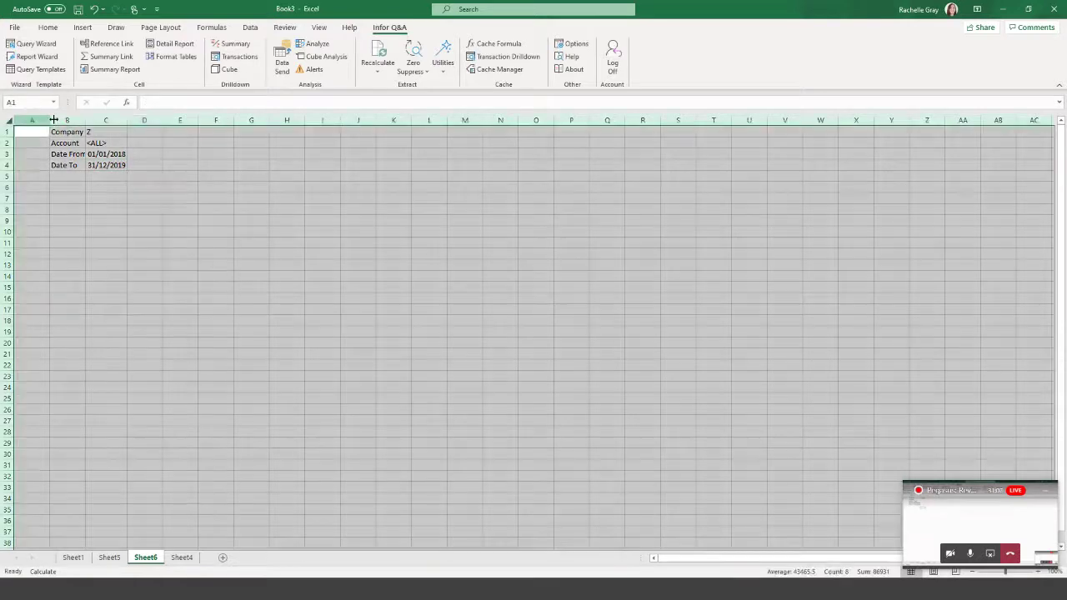
Autofit all columns, then start an Infor Q&A Detail Report at cell B7.
left_click(9, 122)
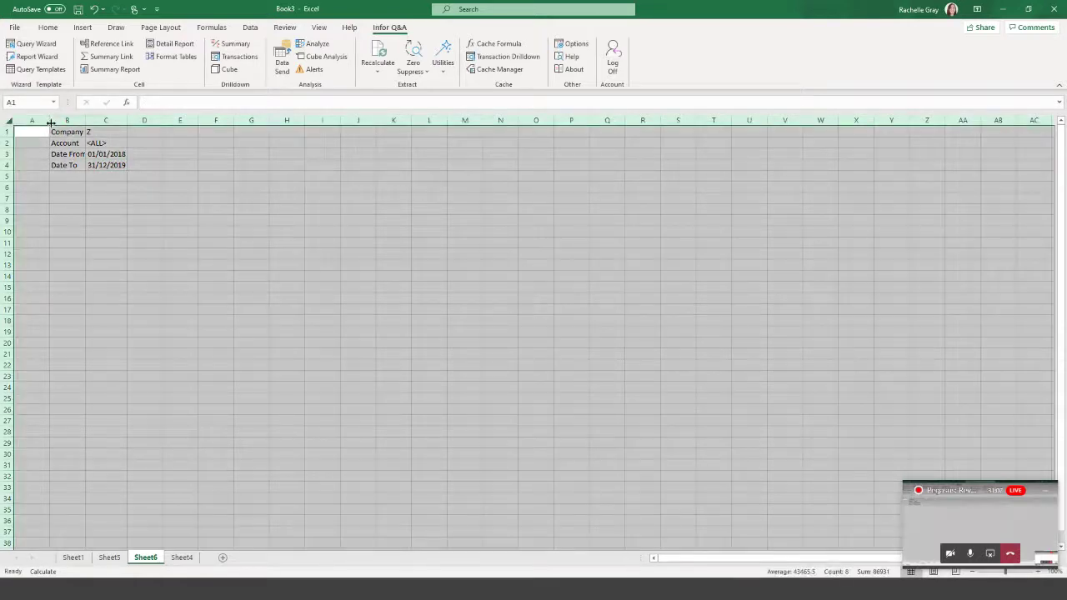
double_click(51, 123)
left_click(230, 165)
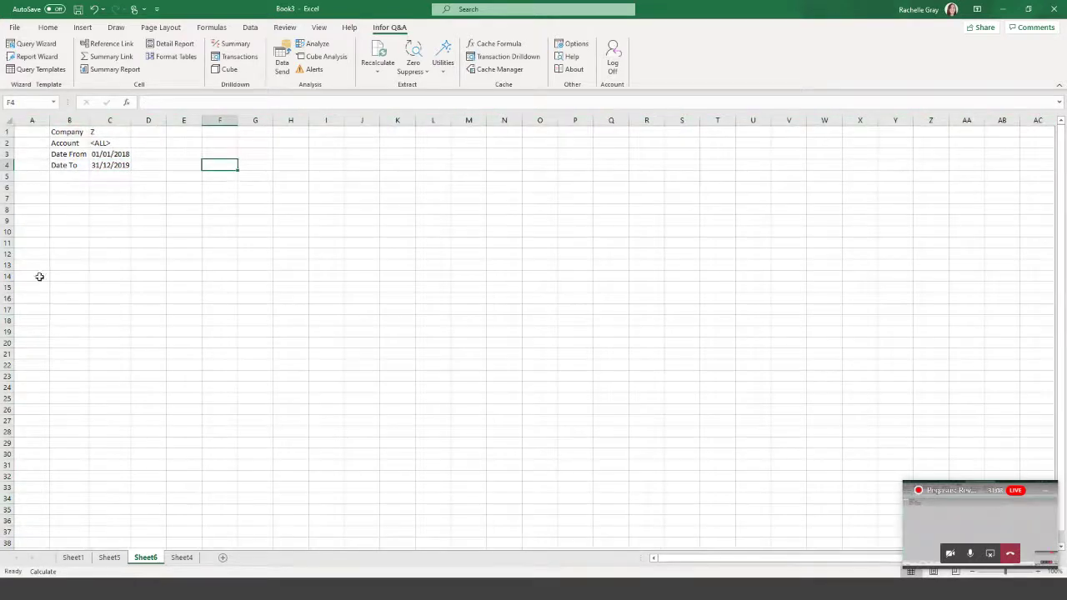
left_click(70, 198)
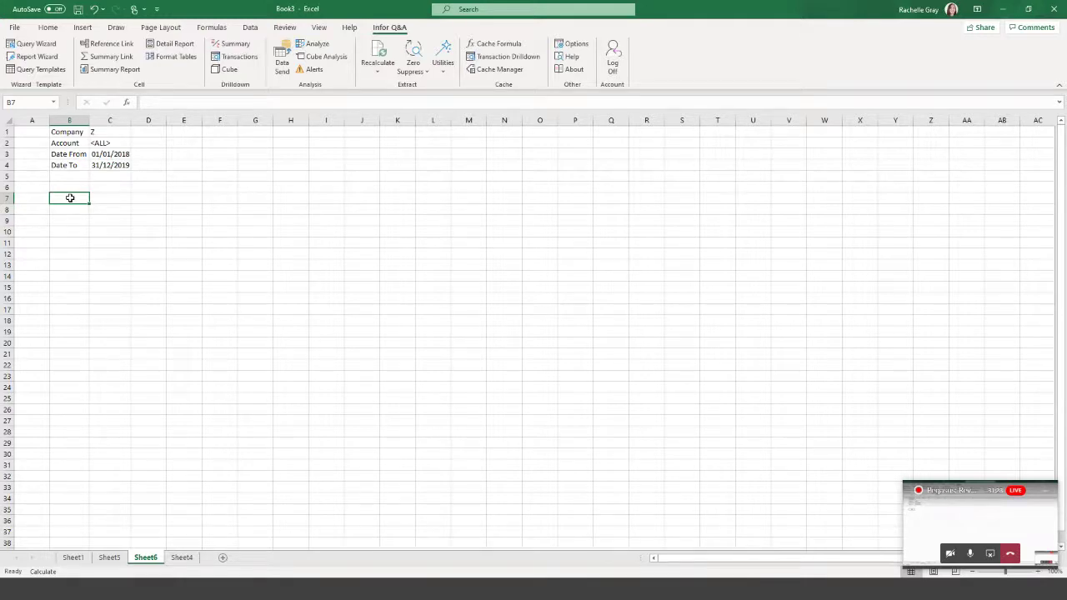
left_click(171, 43)
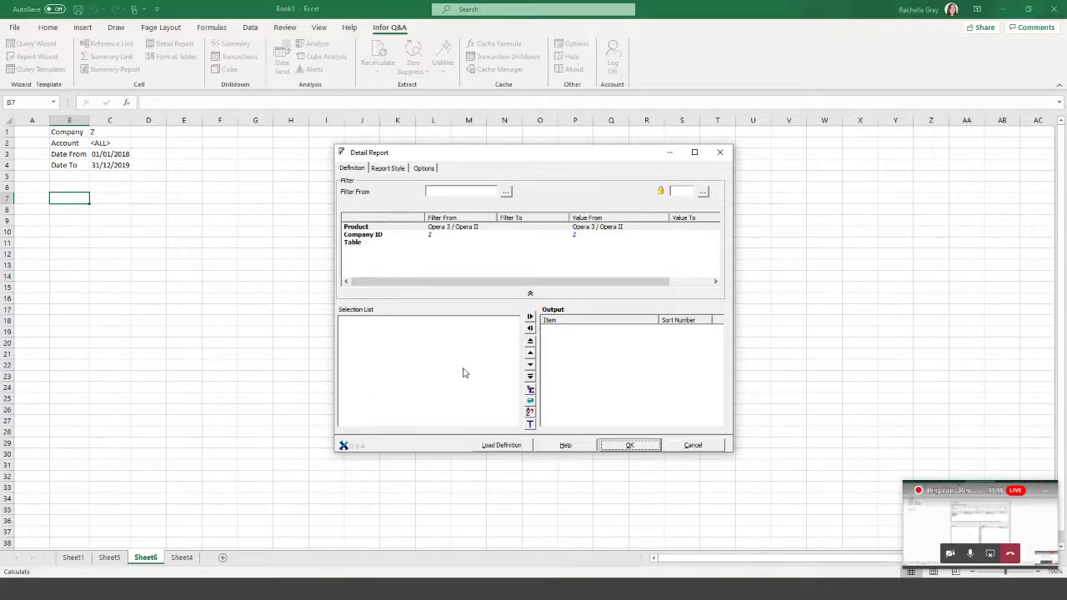
Link the Company ID filter to C1 and use the Invoicing / SOP IT Transactions table.
left_click(372, 239)
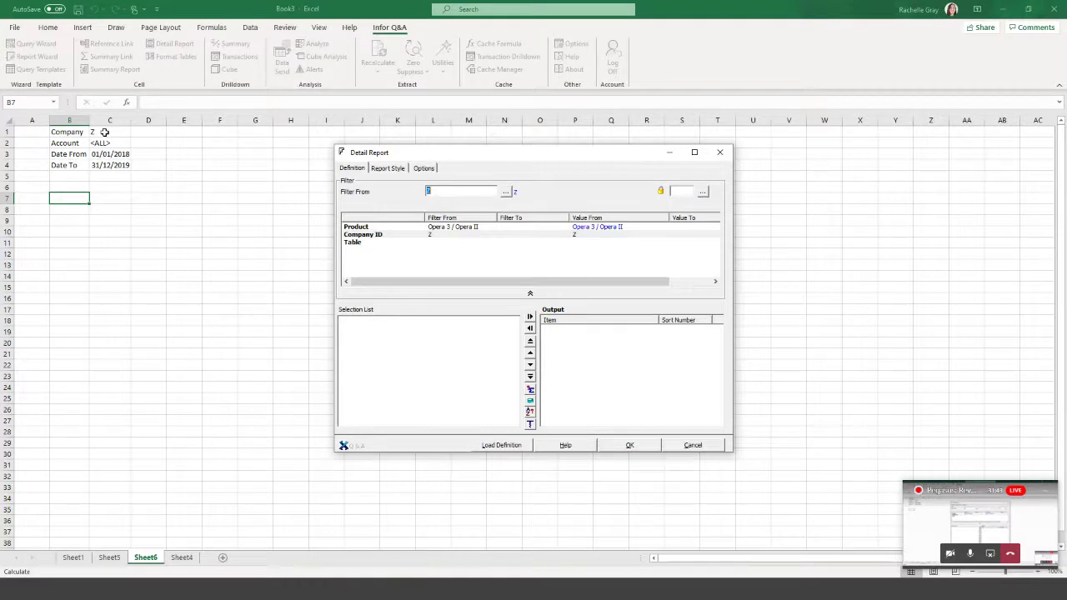
left_click(104, 132)
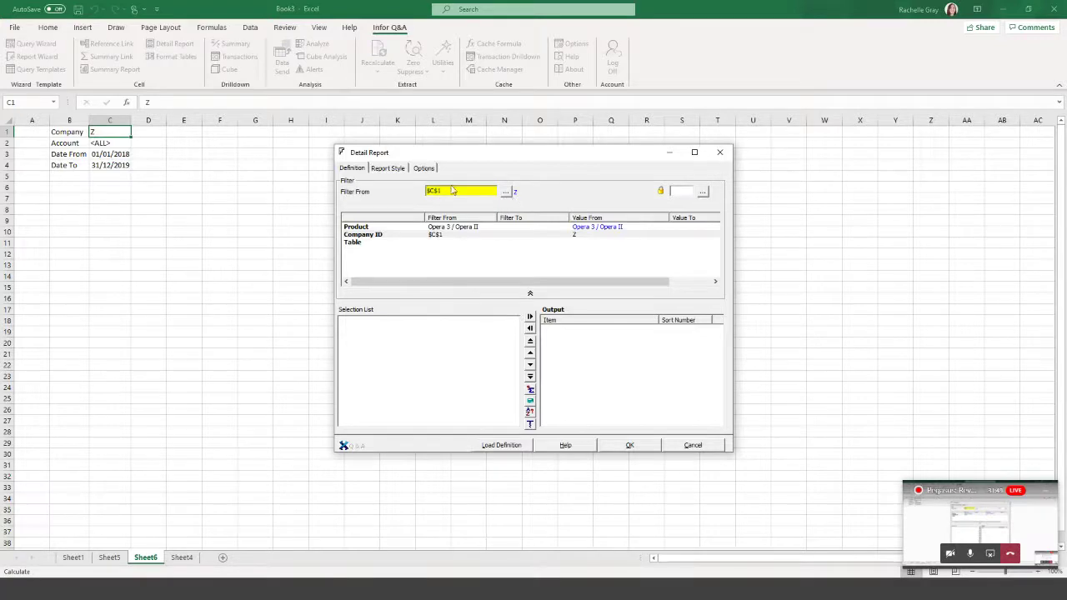
left_click(360, 246)
double_click(360, 243)
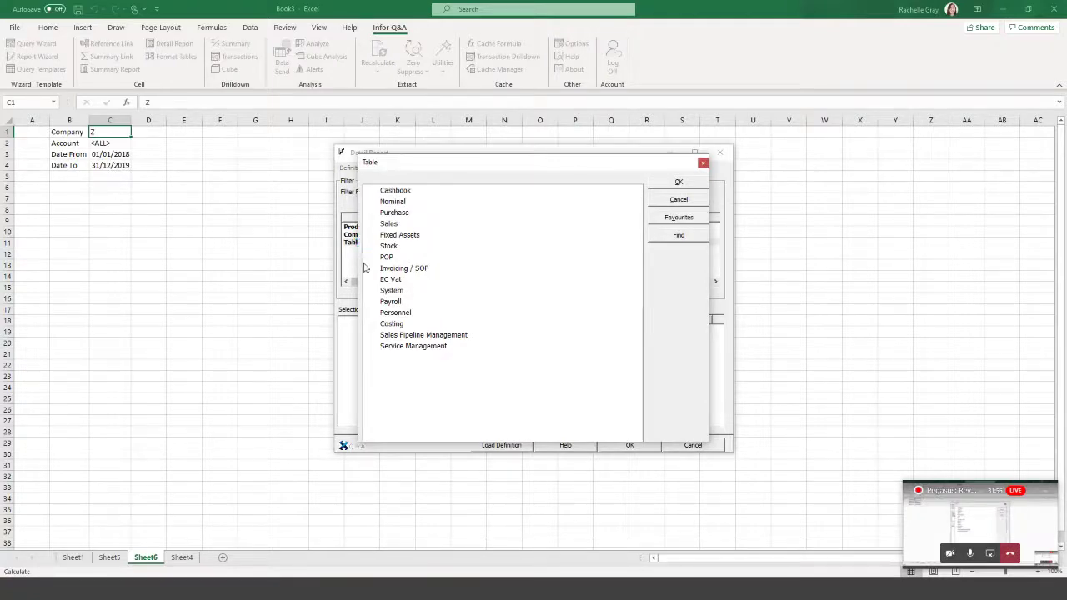
double_click(373, 269)
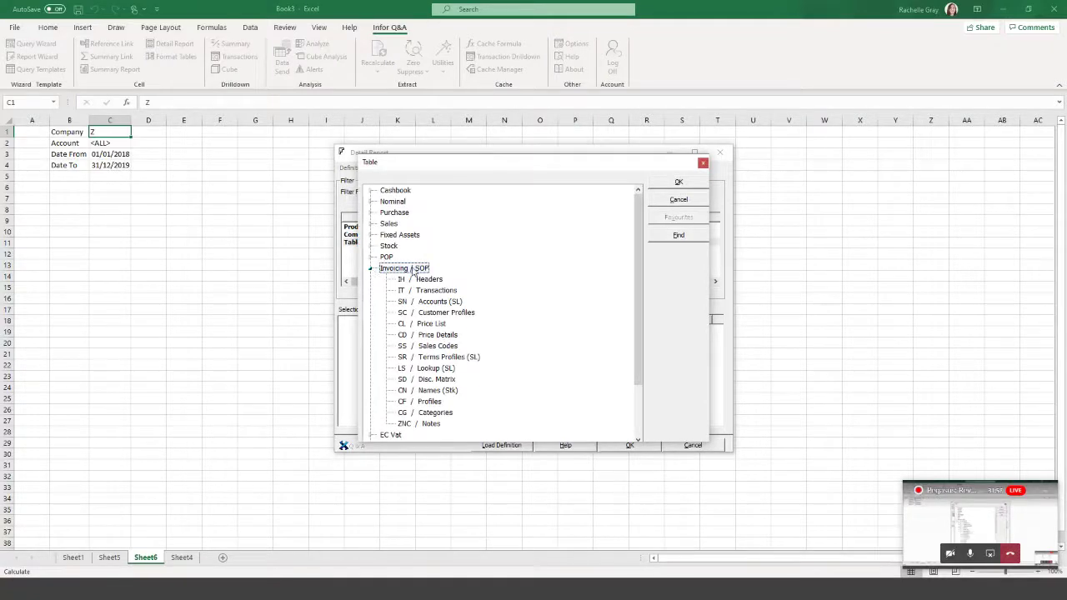
left_click(428, 292)
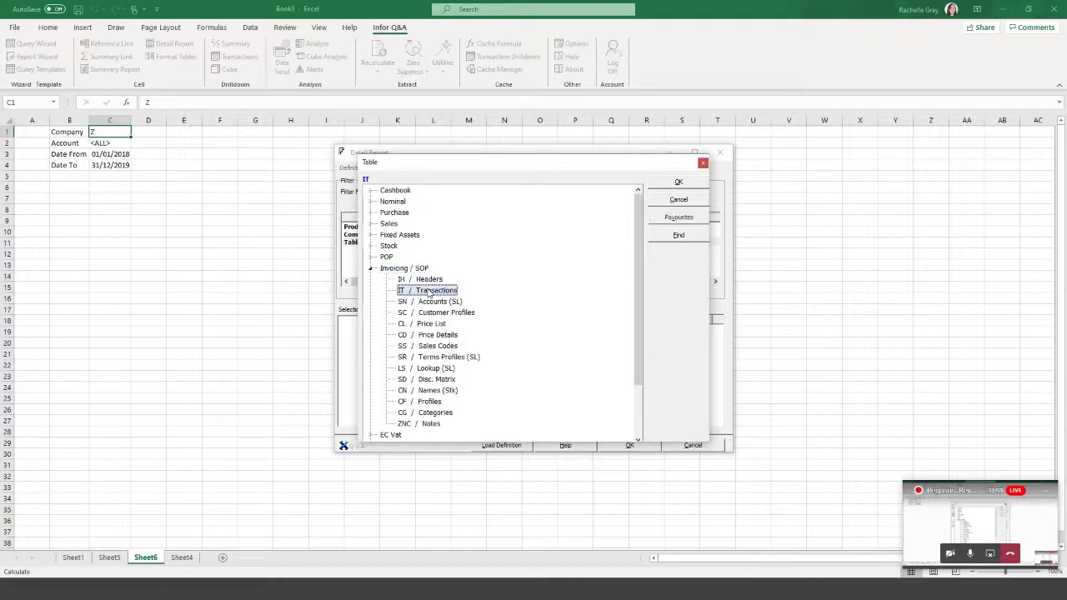
left_click(679, 183)
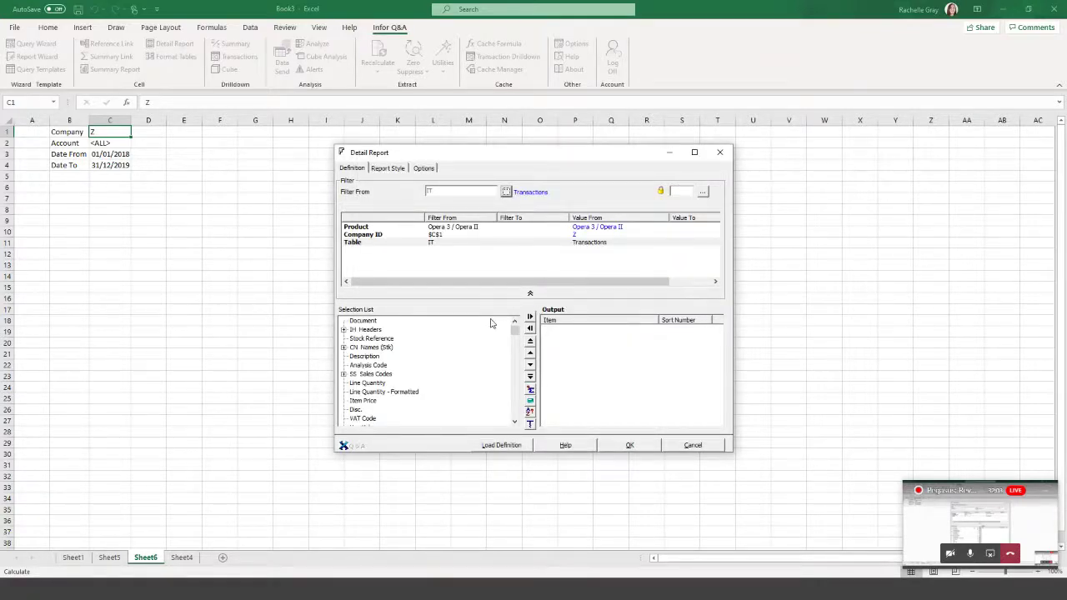
Add Document, Account, Name, Stock Reference, Description and Analysis Code to the output.
double_click(367, 322)
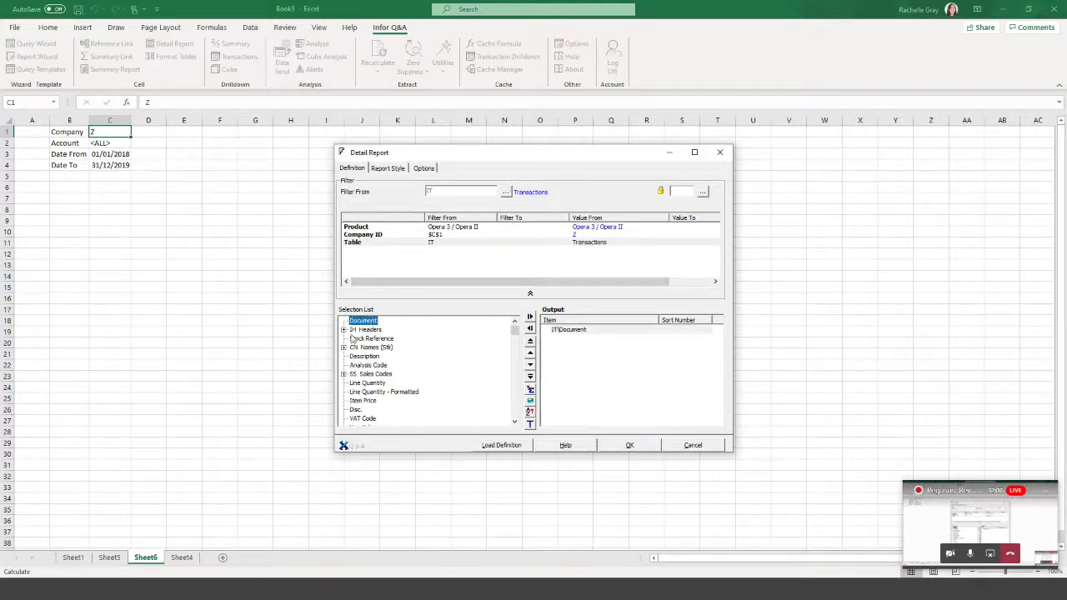
left_click(343, 331)
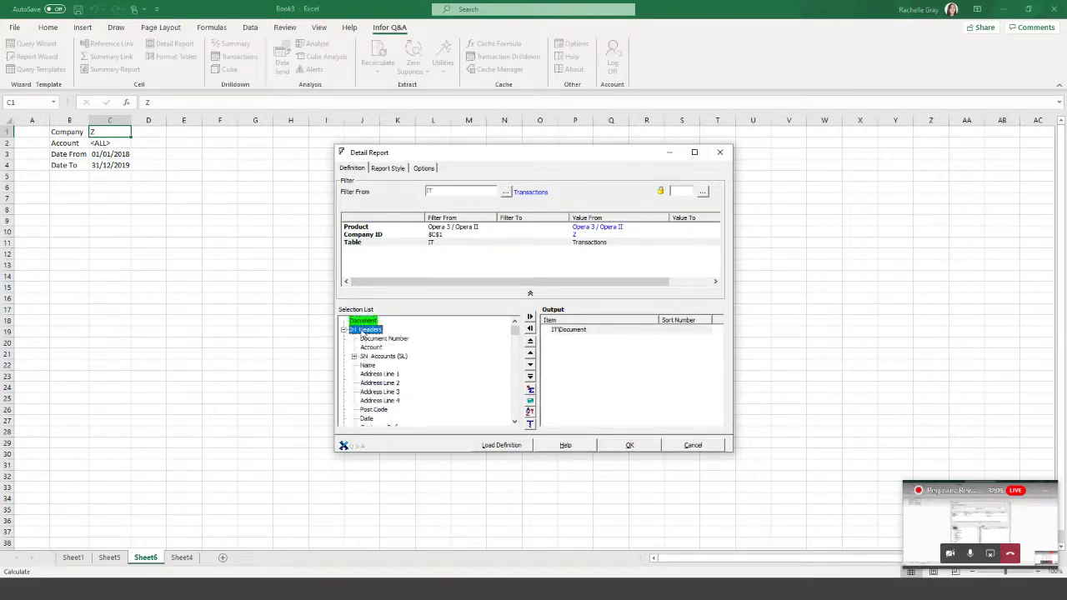
double_click(370, 347)
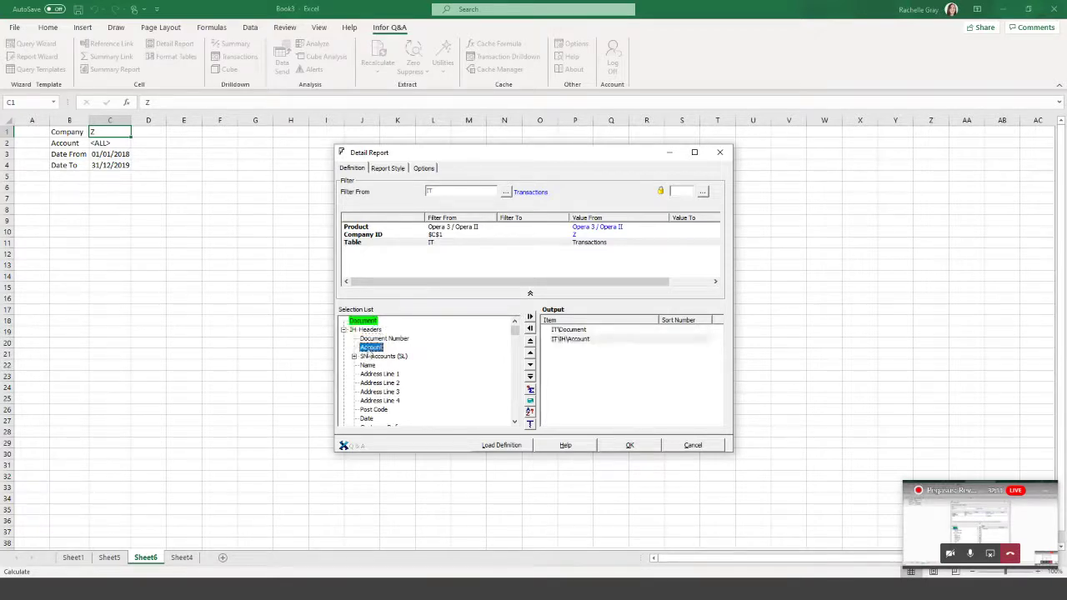
double_click(368, 365)
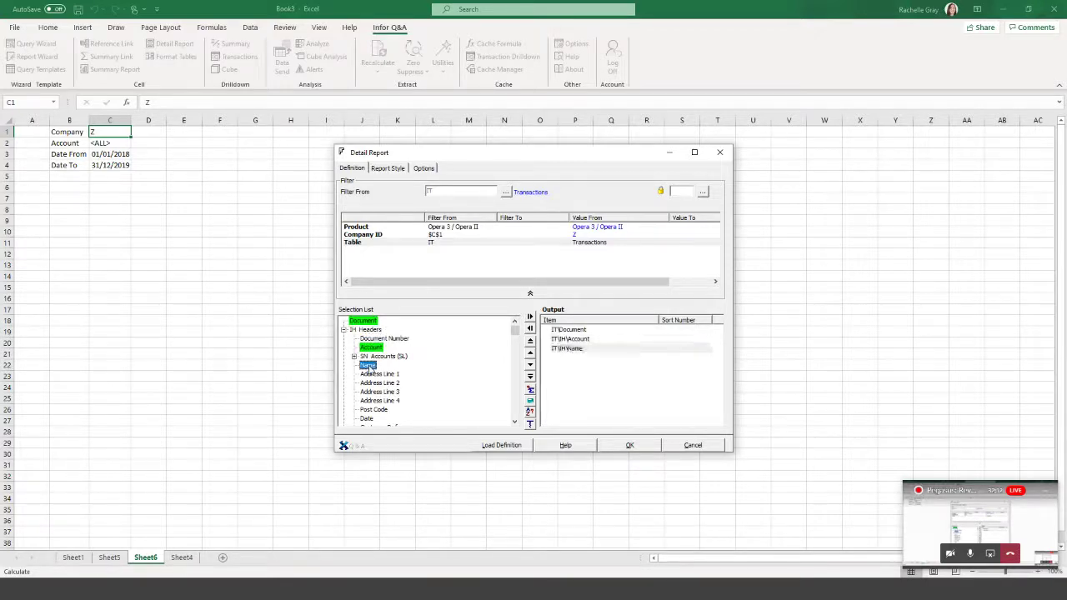
left_click(344, 330)
double_click(365, 339)
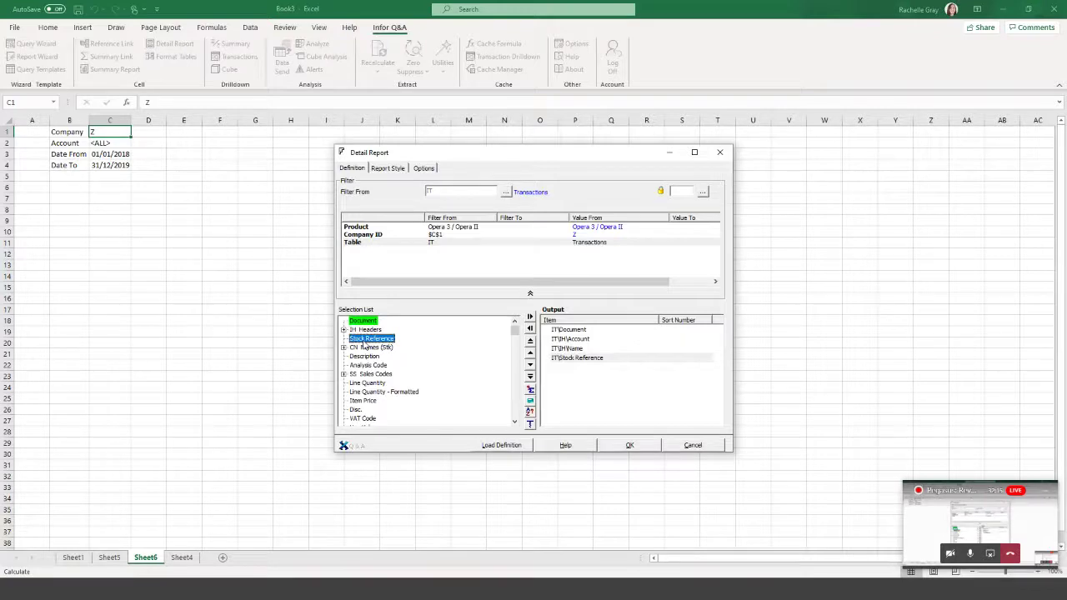
double_click(365, 357)
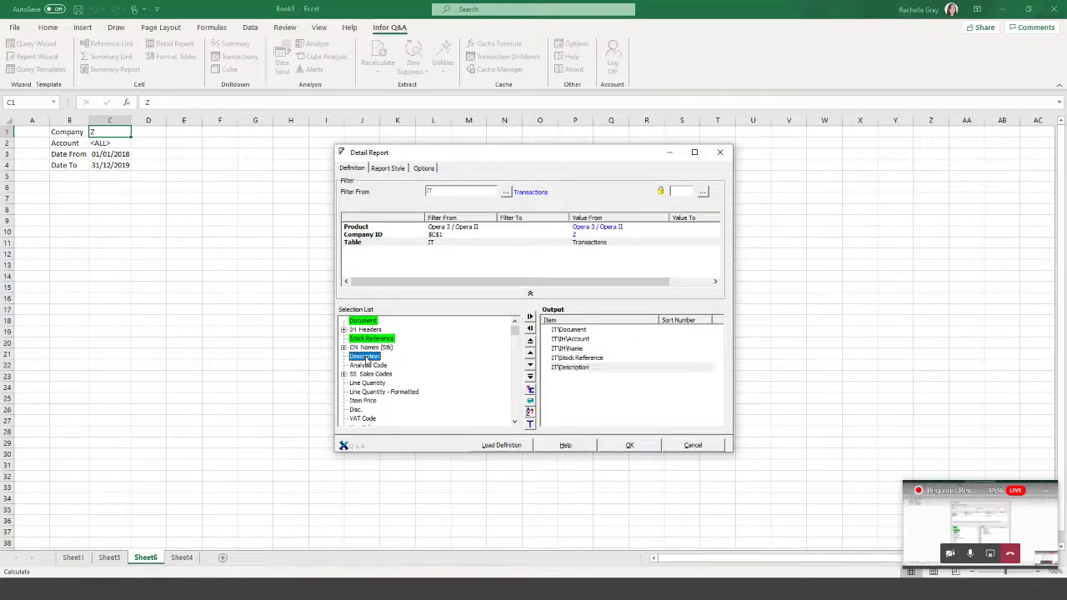
left_click(369, 367)
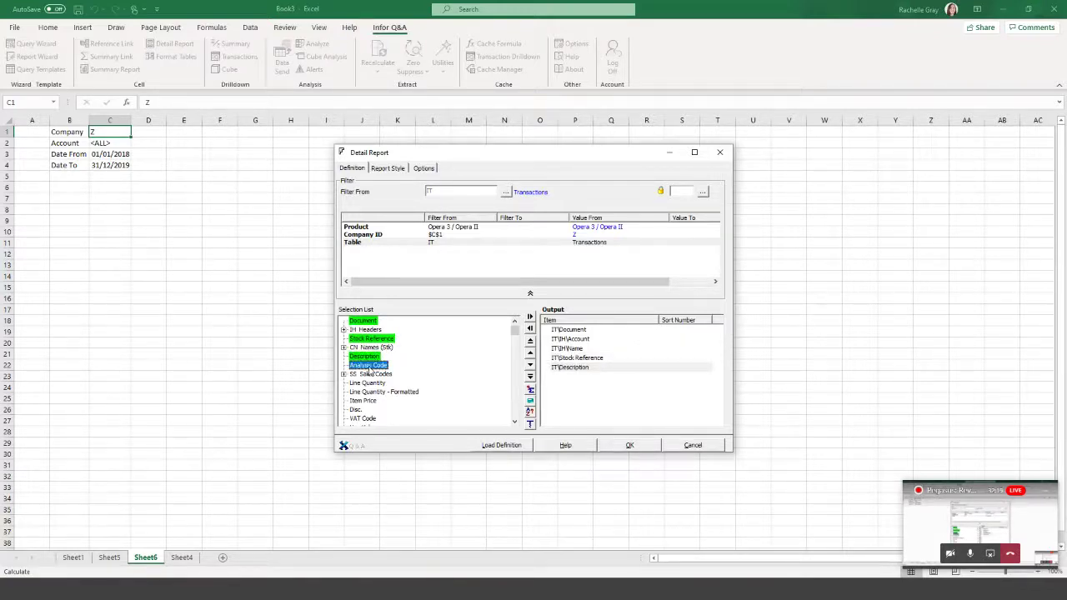
double_click(369, 367)
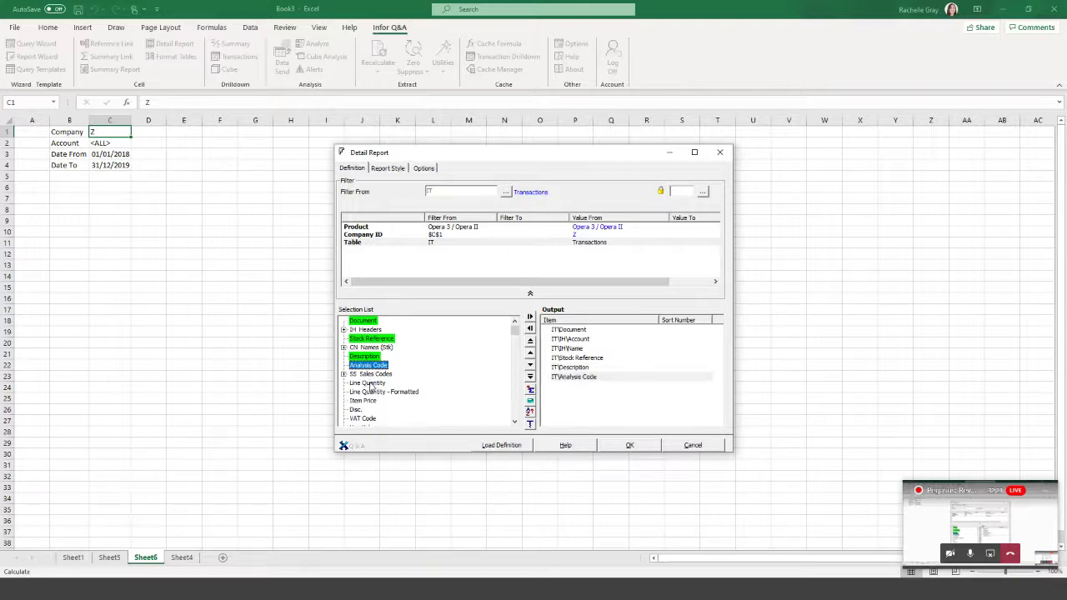
Add Line Quantity - Formatted, Item Price, Line Value and Date to the output.
double_click(372, 391)
scroll(372, 383, "down", 1)
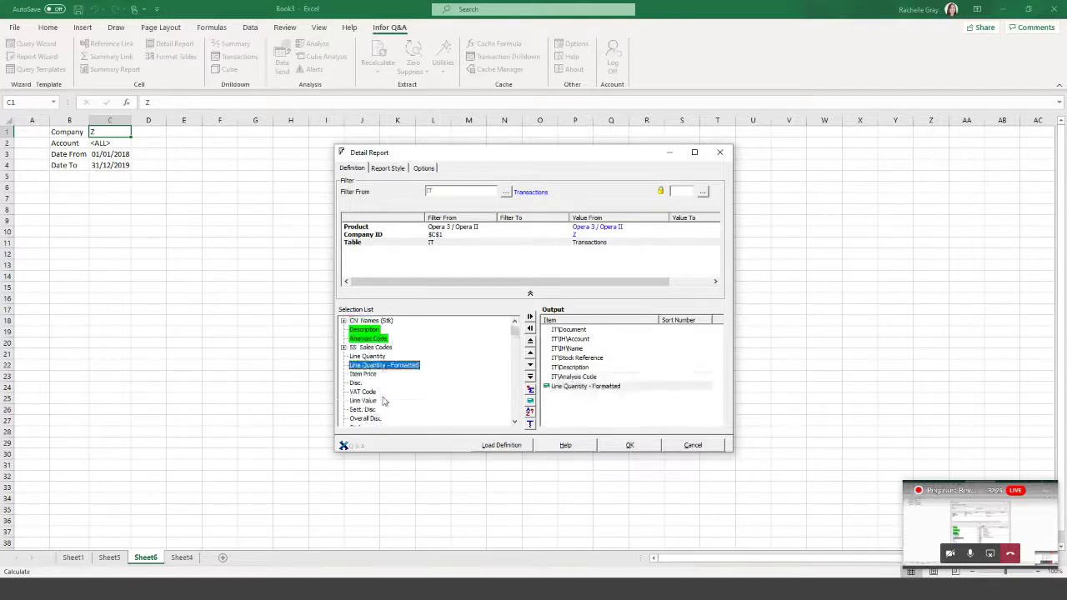
left_click(372, 376)
double_click(372, 376)
scroll(372, 381, "down", 1)
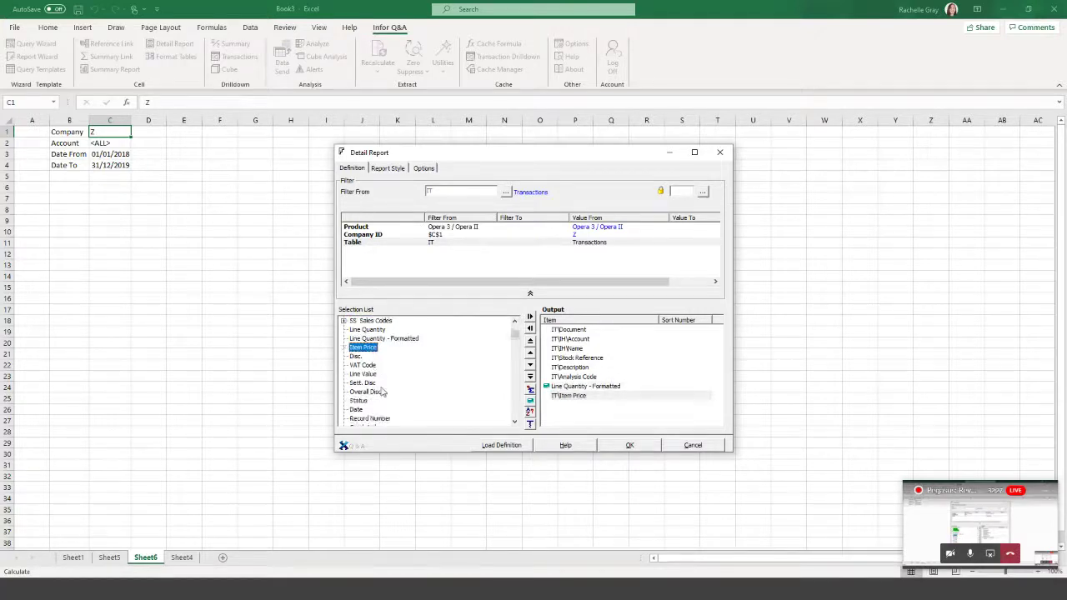
left_click(372, 376)
double_click(370, 376)
scroll(372, 378, "down", 1)
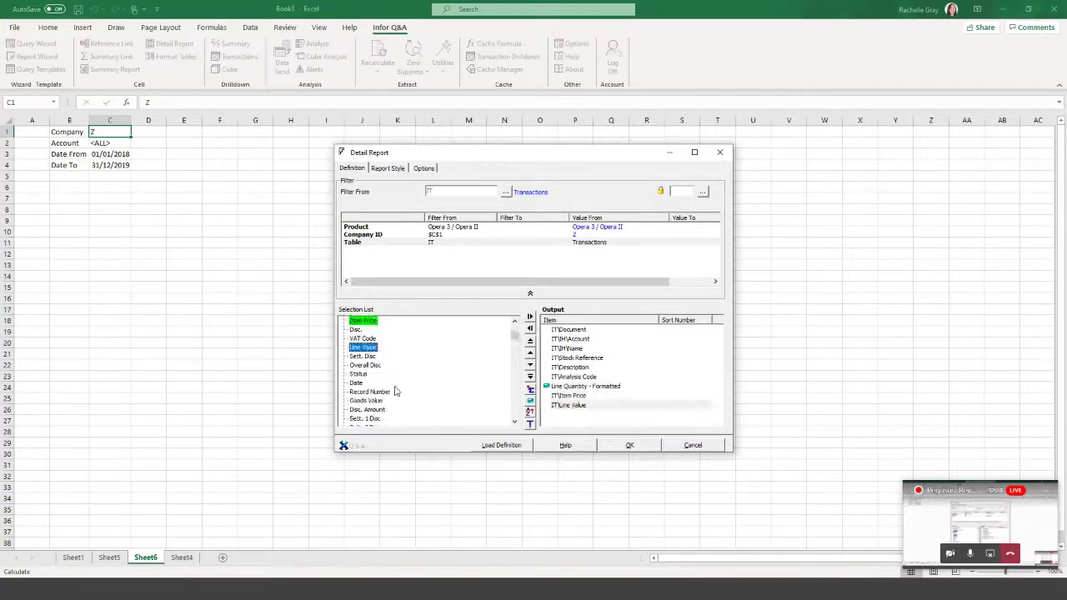
double_click(358, 383)
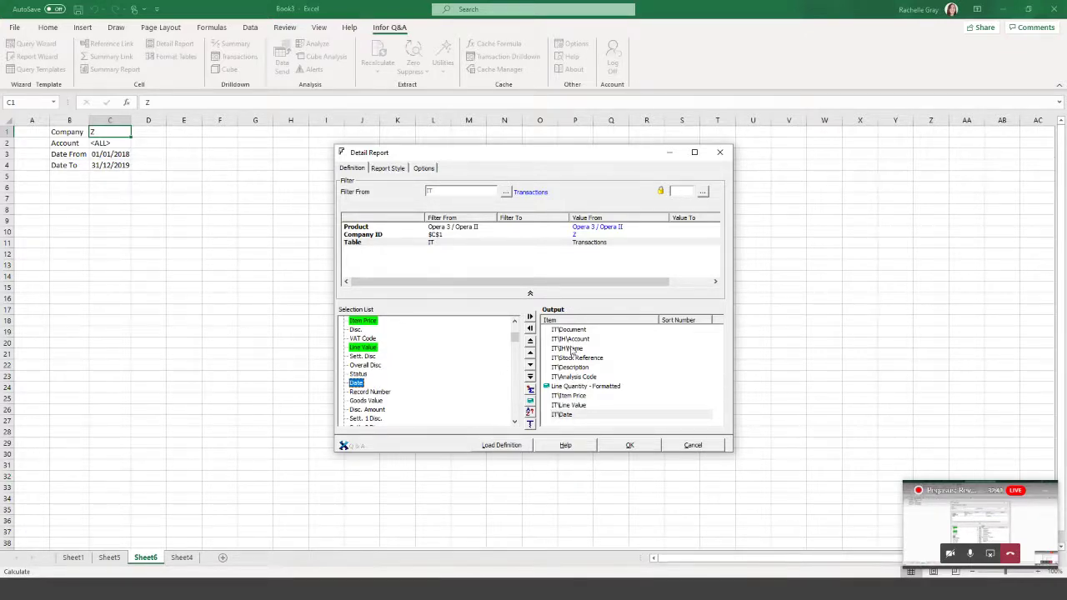
Move Account and Name to the top of the output, and Date just below Document.
left_click(579, 340)
mouse_move(581, 342)
left_mouse_down()
mouse_move(580, 330)
mouse_move(580, 341)
left_mouse_up()
left_click(580, 349)
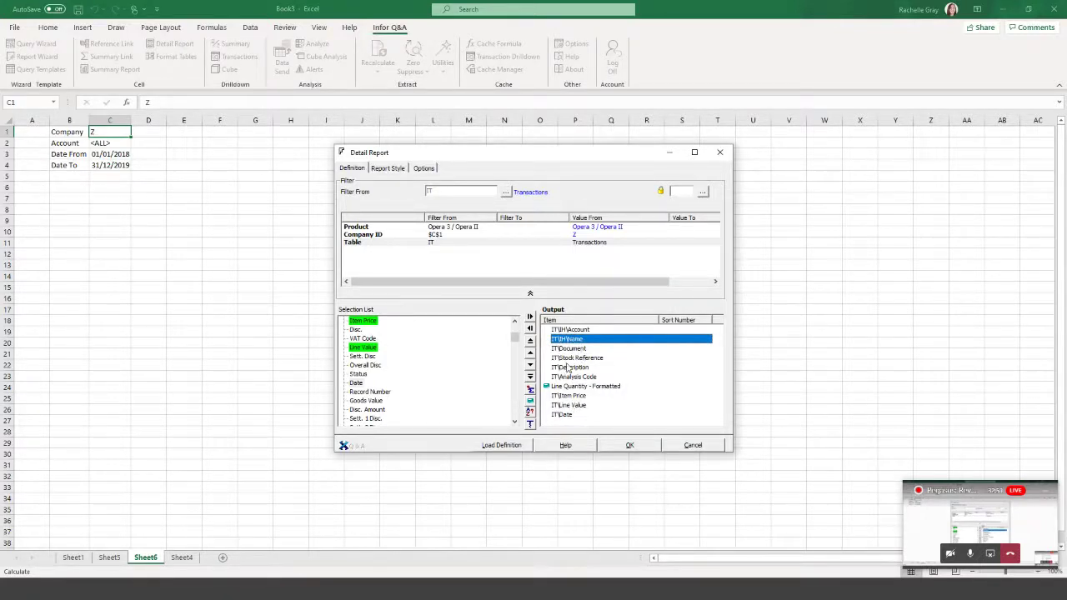
left_click(567, 416)
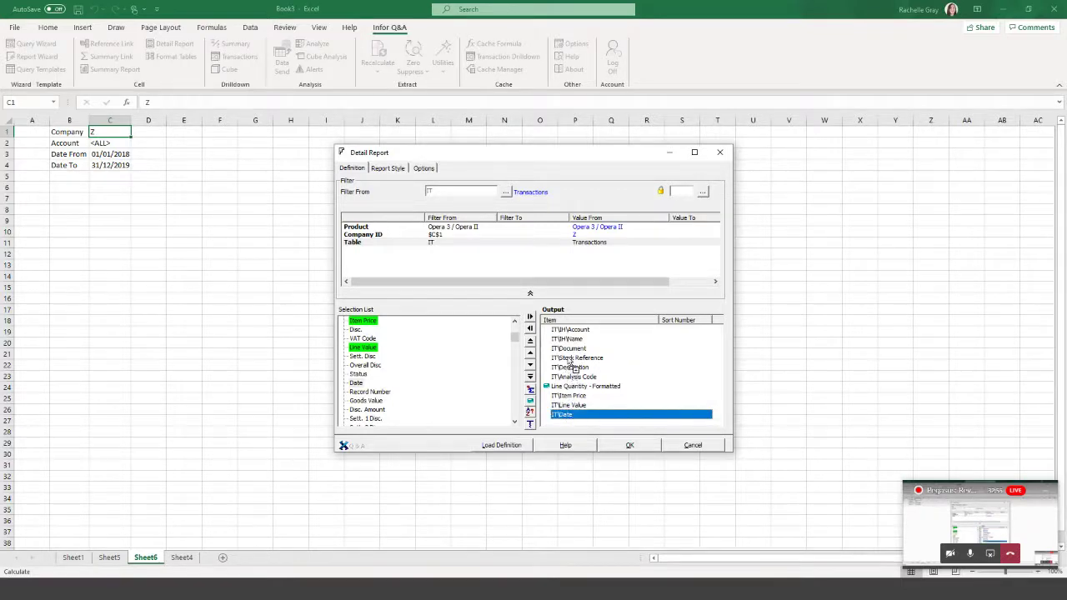
left_click_drag(569, 348, 574, 359)
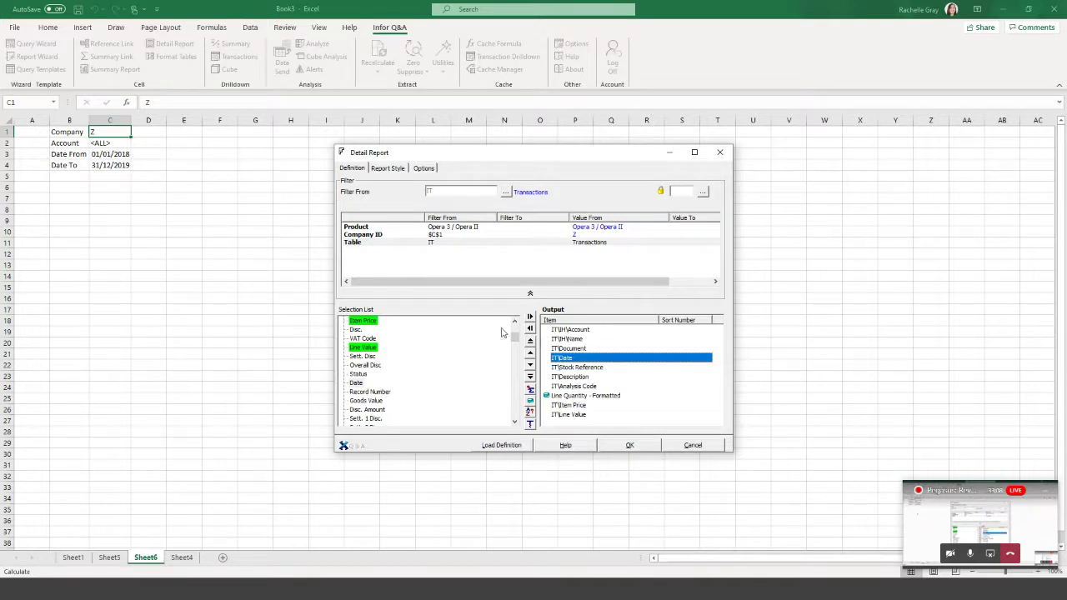
scroll(515, 332, "up", 3)
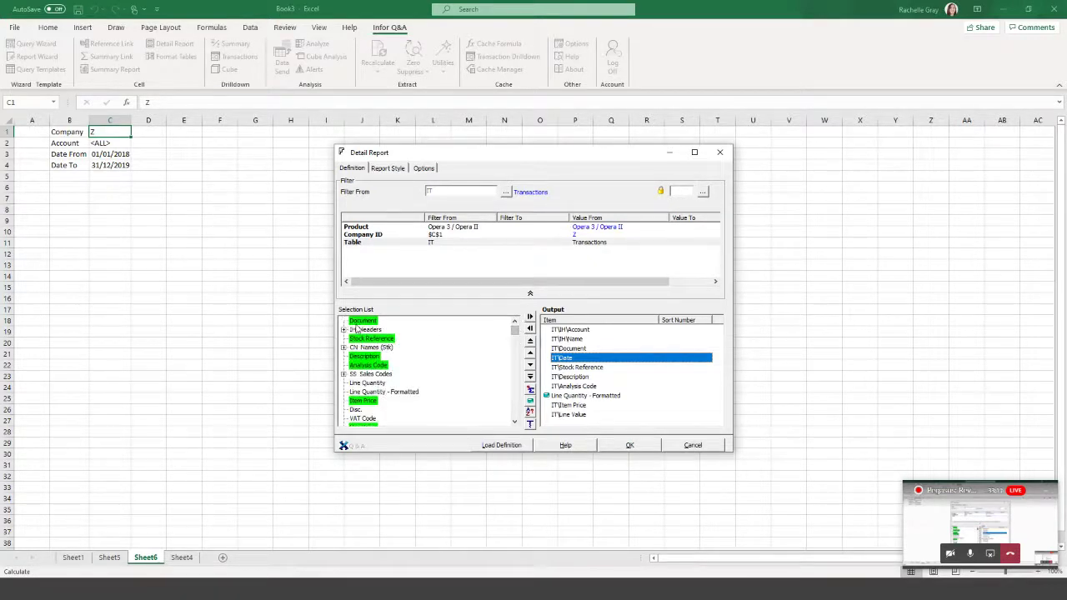
Add an Account filter linked to cell C2 (<ALL>) for both bounds.
left_click_drag(569, 332, 398, 258)
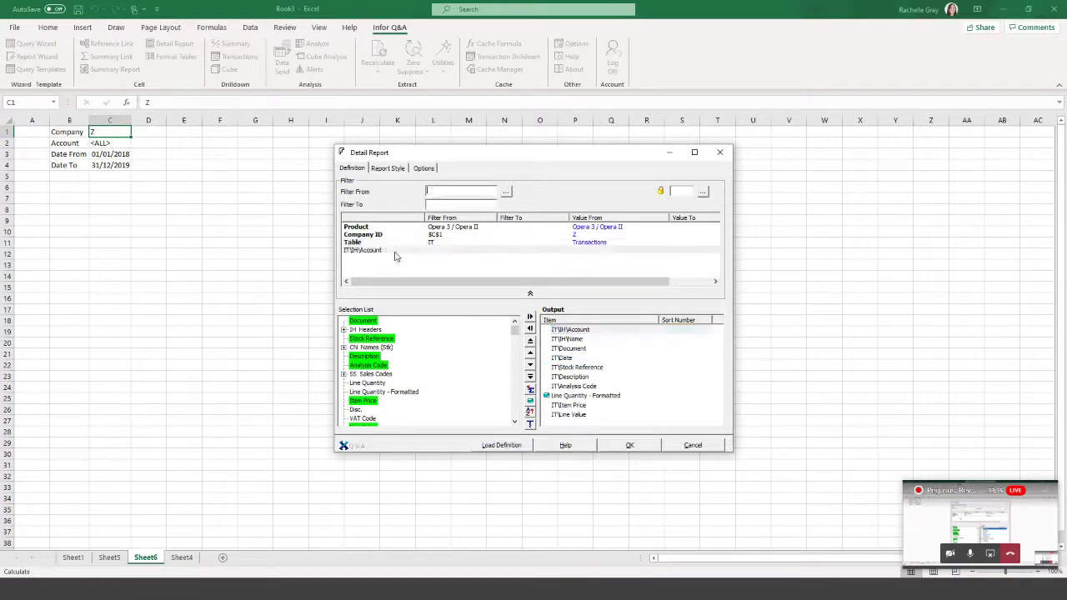
left_click(506, 192)
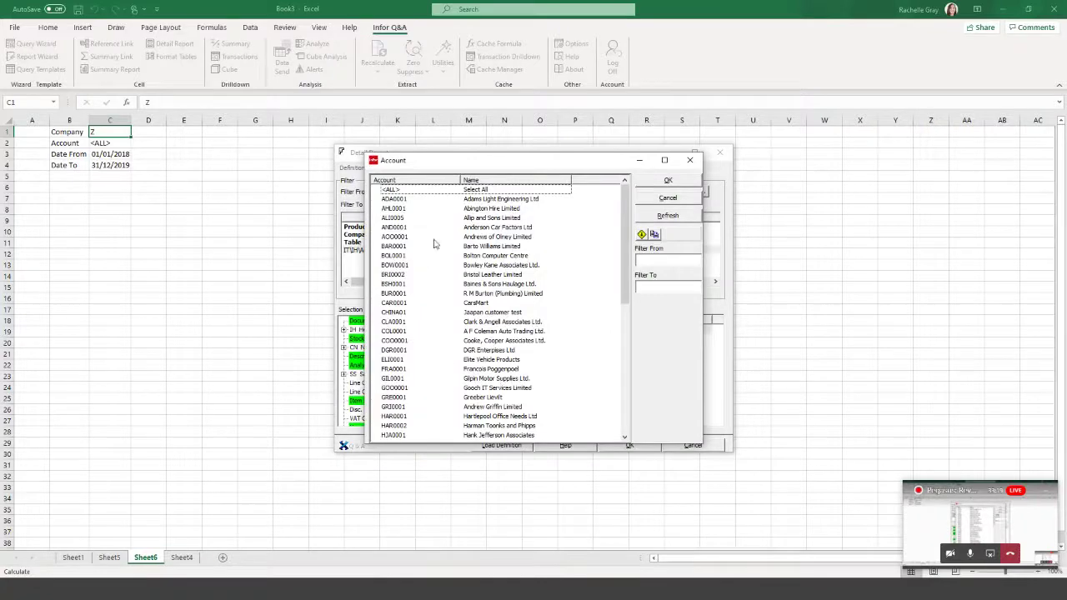
left_click(688, 198)
left_click(100, 144)
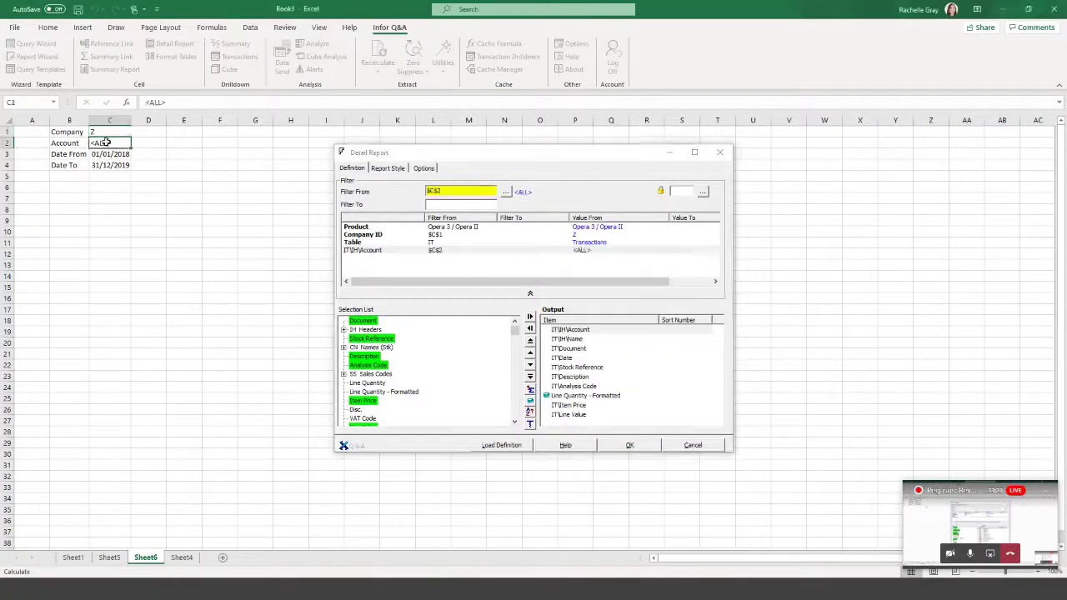
key("Tab")
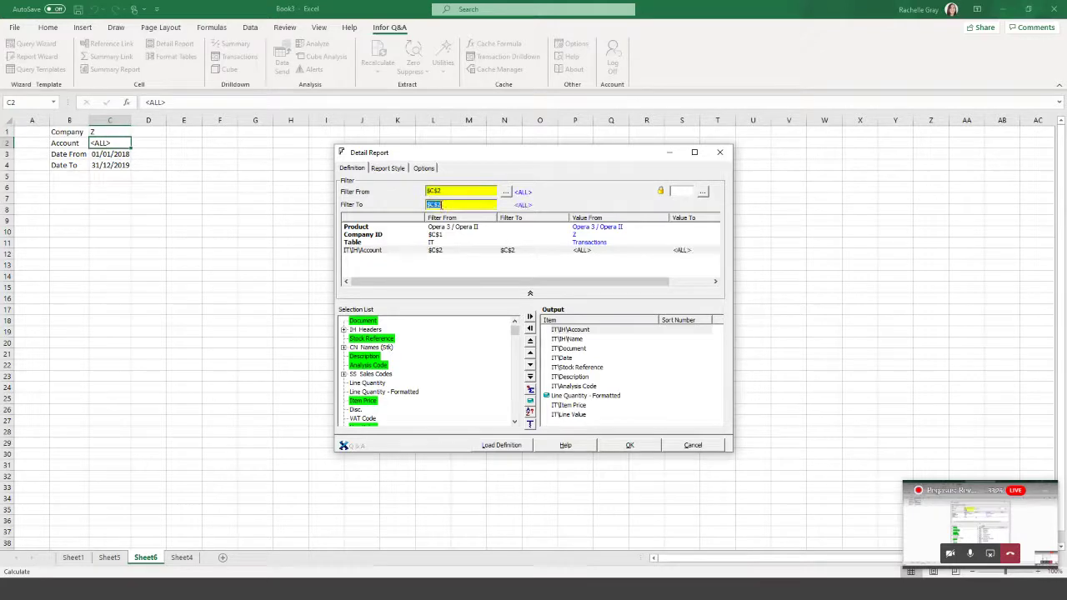
Filter Date from cell C3 to cell C4.
left_click(561, 358)
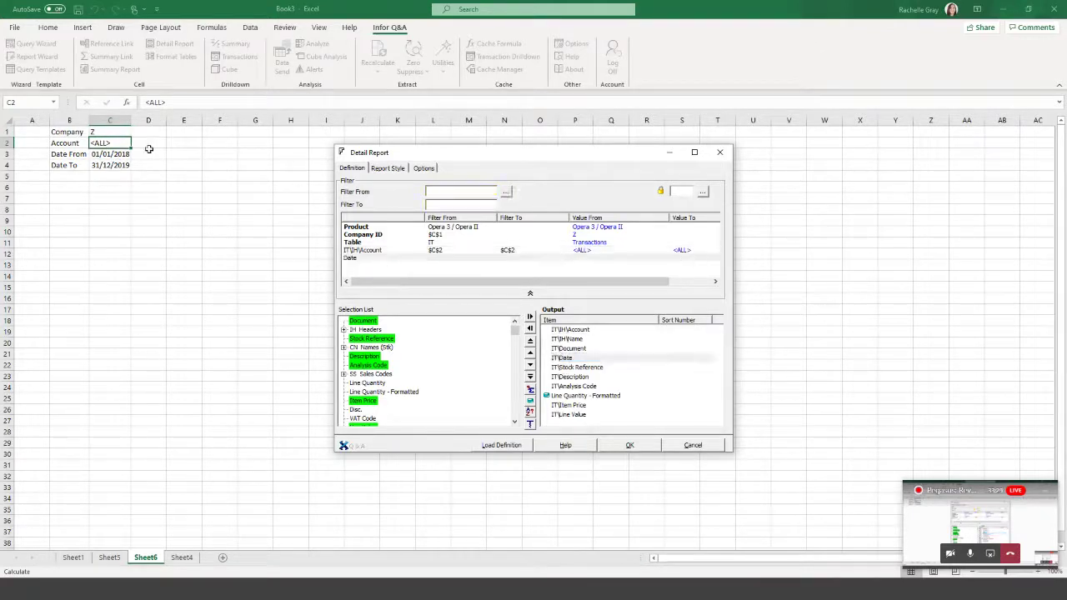
left_click(117, 154)
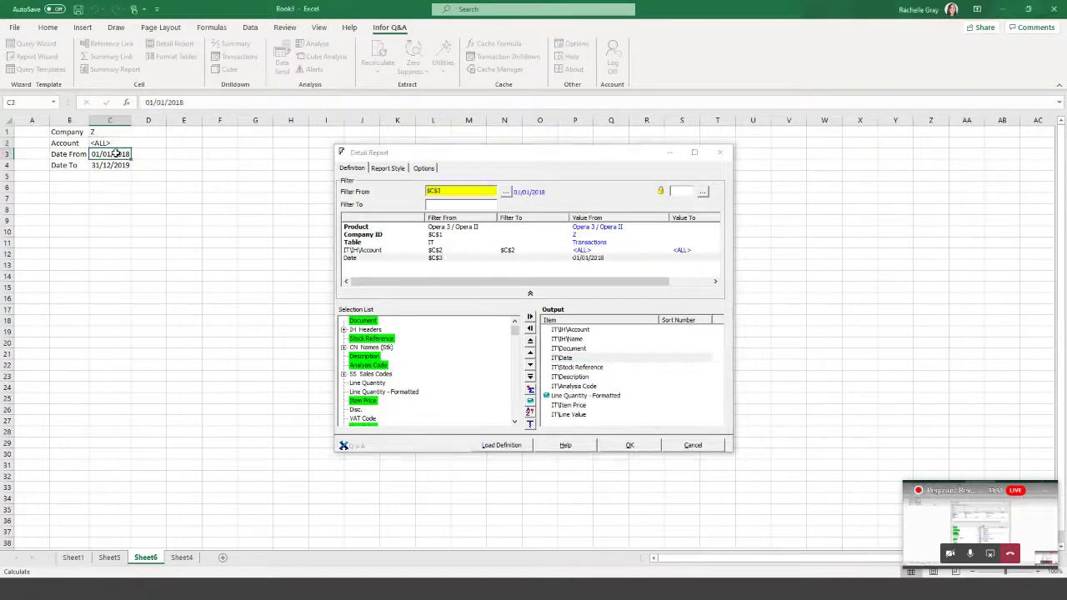
left_click(438, 206)
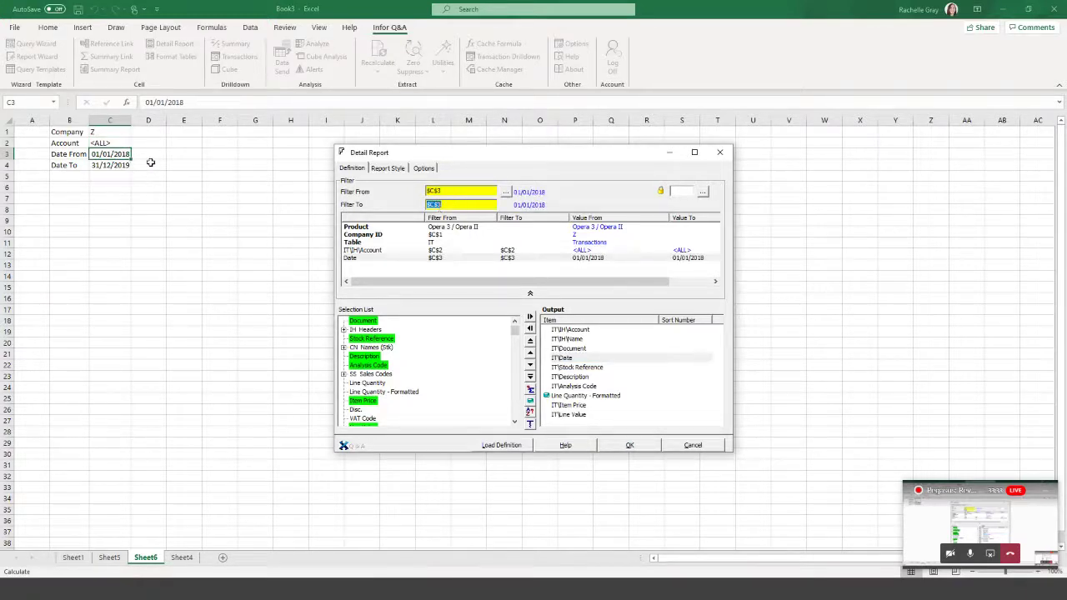
left_click(111, 166)
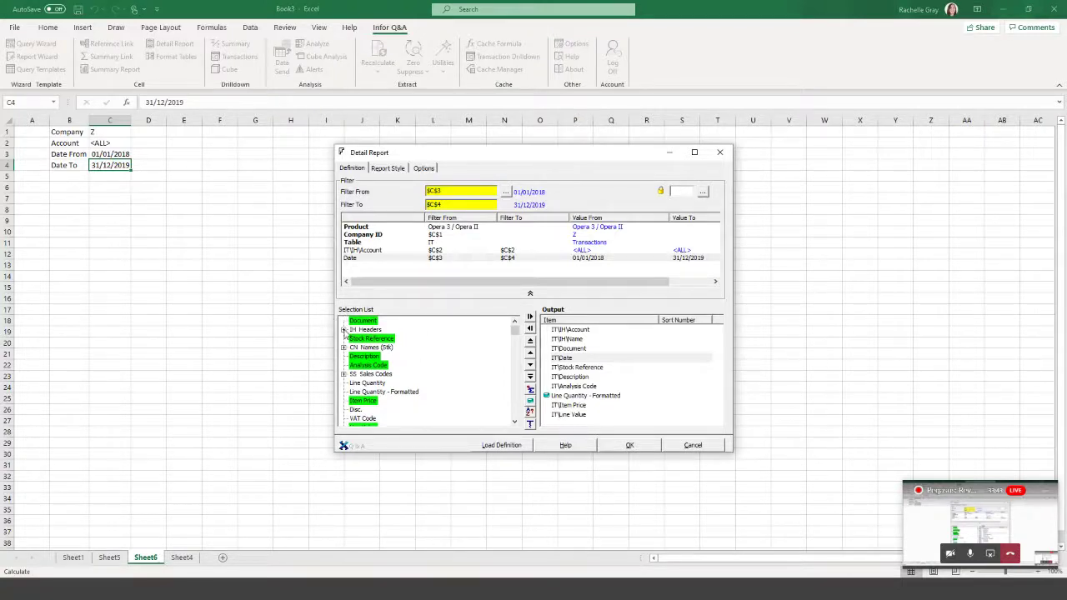
Expand IH Headers and drag Sales Order into the Output list.
left_click(344, 331)
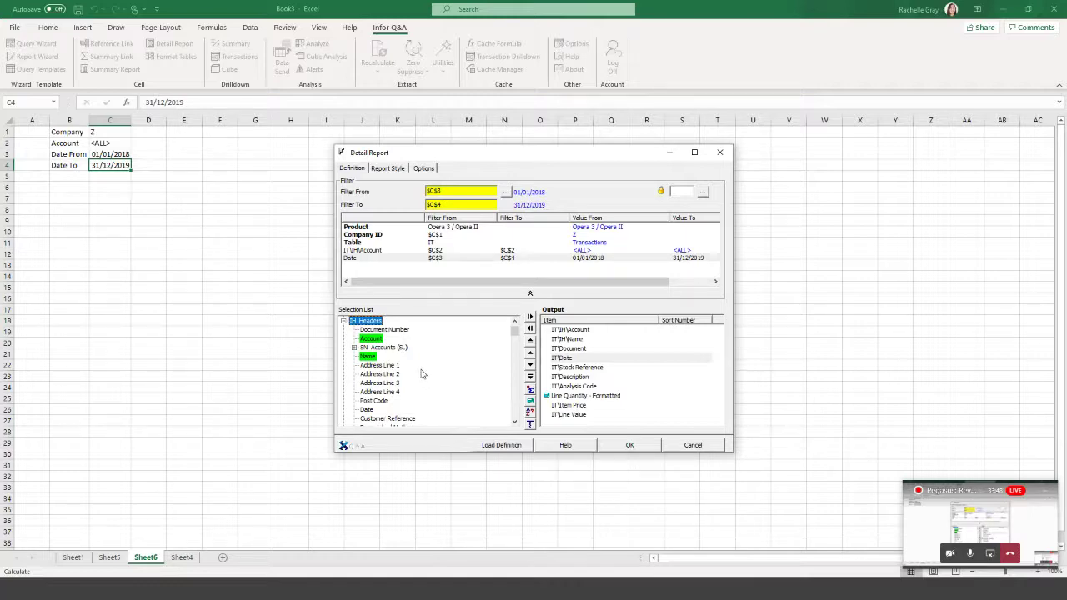
scroll(421, 375, "down", 8)
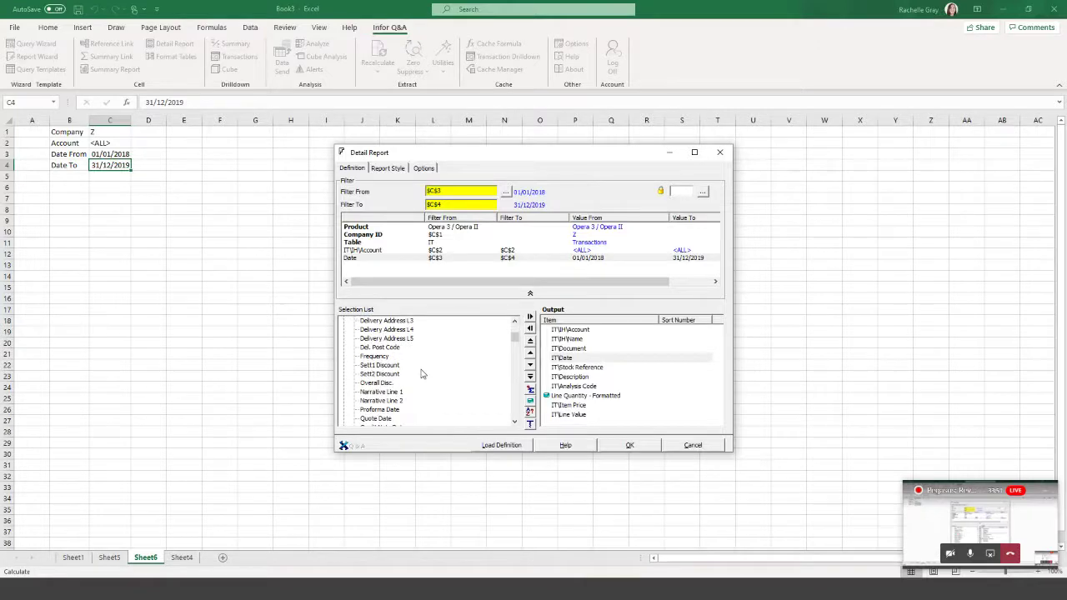
scroll(421, 374, "down", 1)
scroll(421, 375, "down", 2)
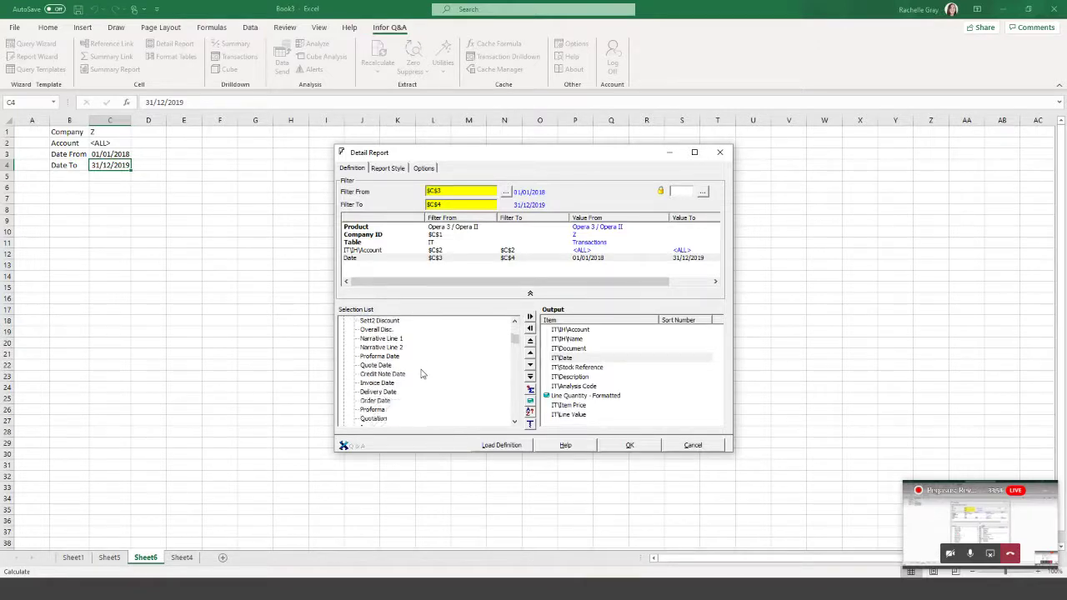
scroll(421, 374, "down", 1)
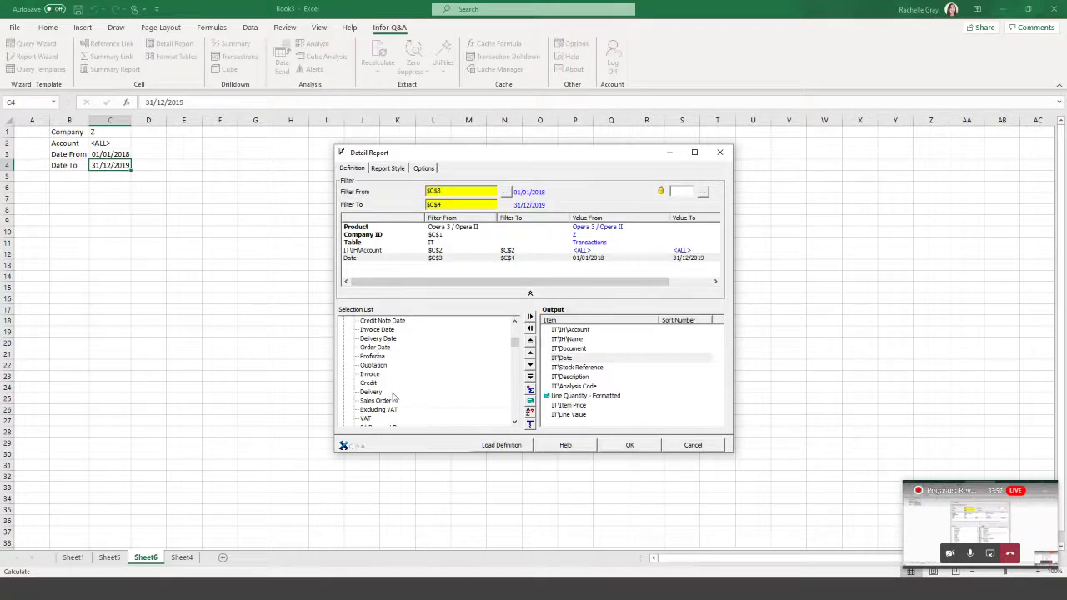
left_click_drag(376, 402, 579, 354)
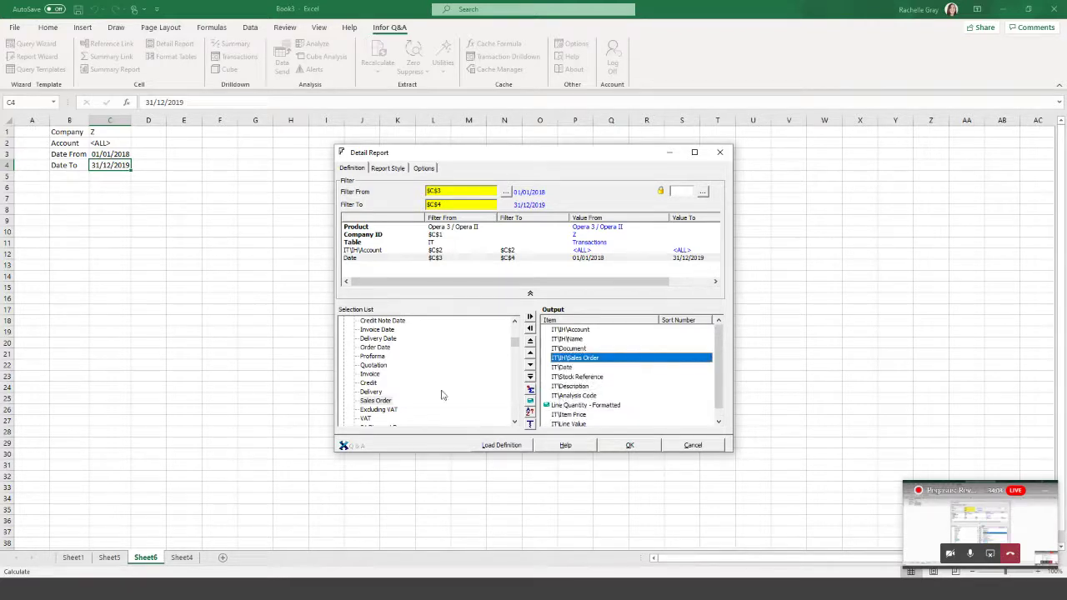
Add the Status header field to Output and select it for filtering.
scroll(410, 401, "down", 1)
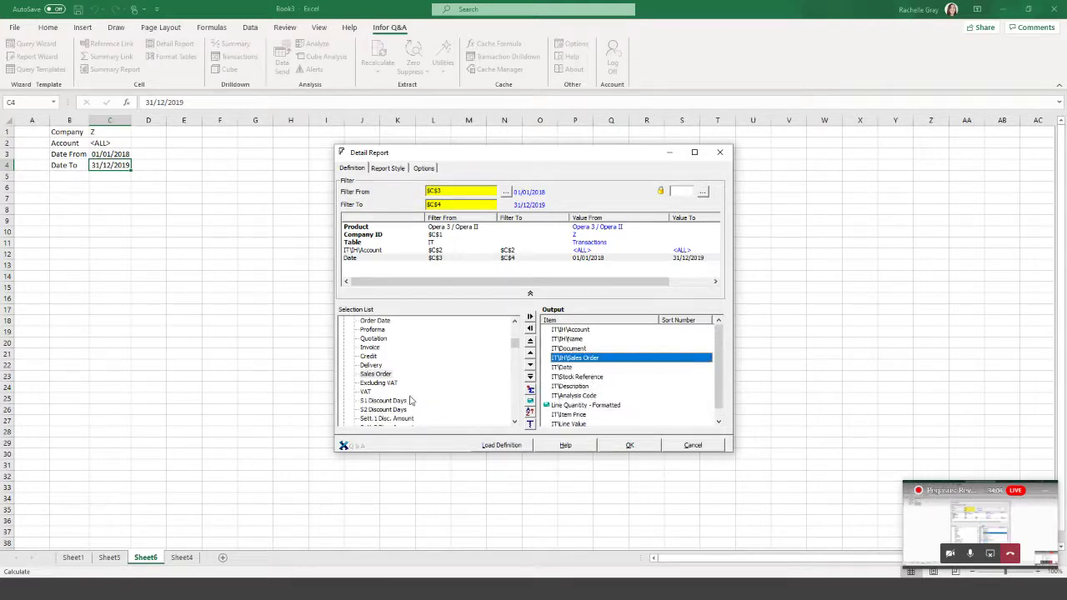
scroll(410, 402, "up", 1)
scroll(411, 401, "up", 1)
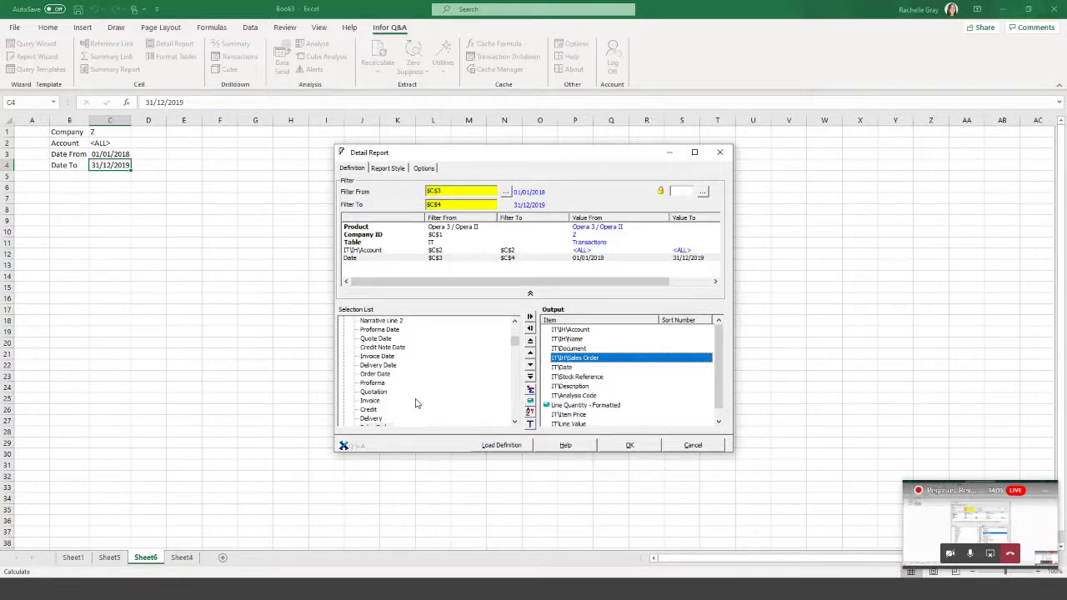
scroll(416, 404, "up", 1)
scroll(417, 403, "down", 2)
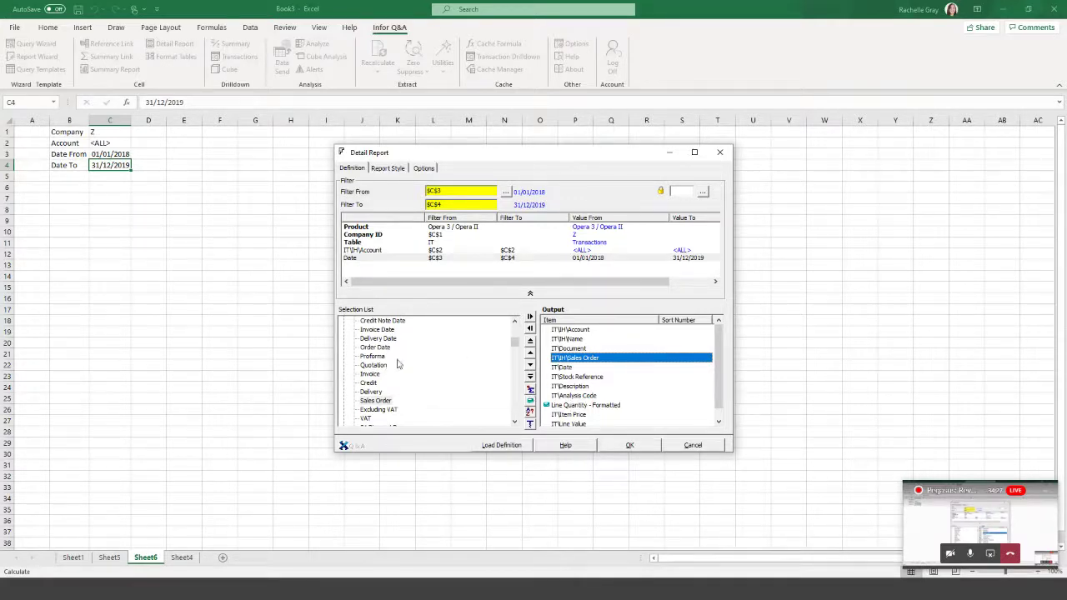
scroll(397, 364, "down", 2)
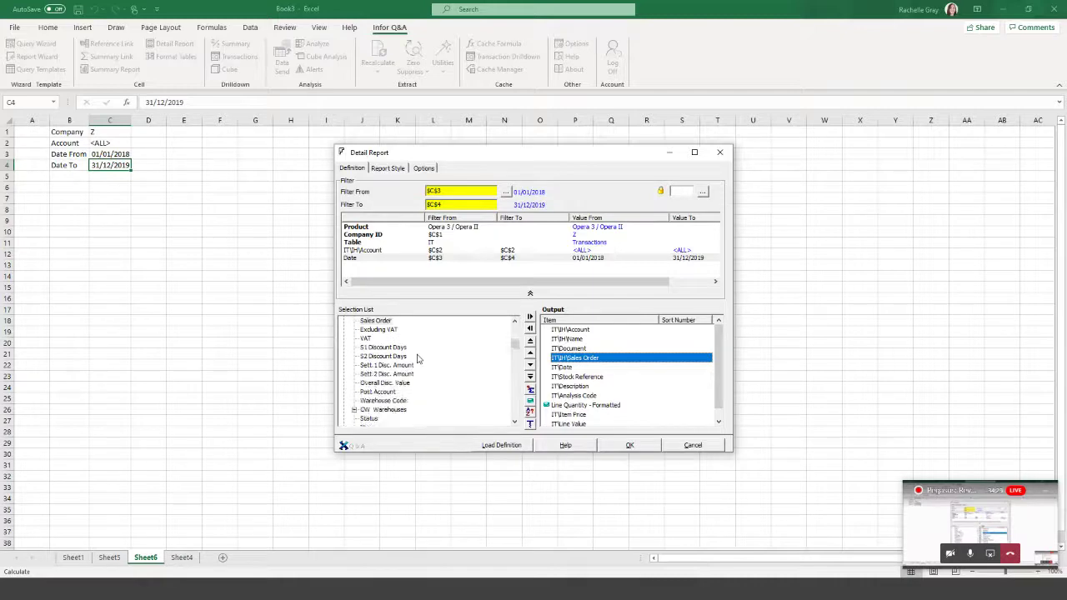
scroll(374, 423, "down", 1)
left_click(371, 420)
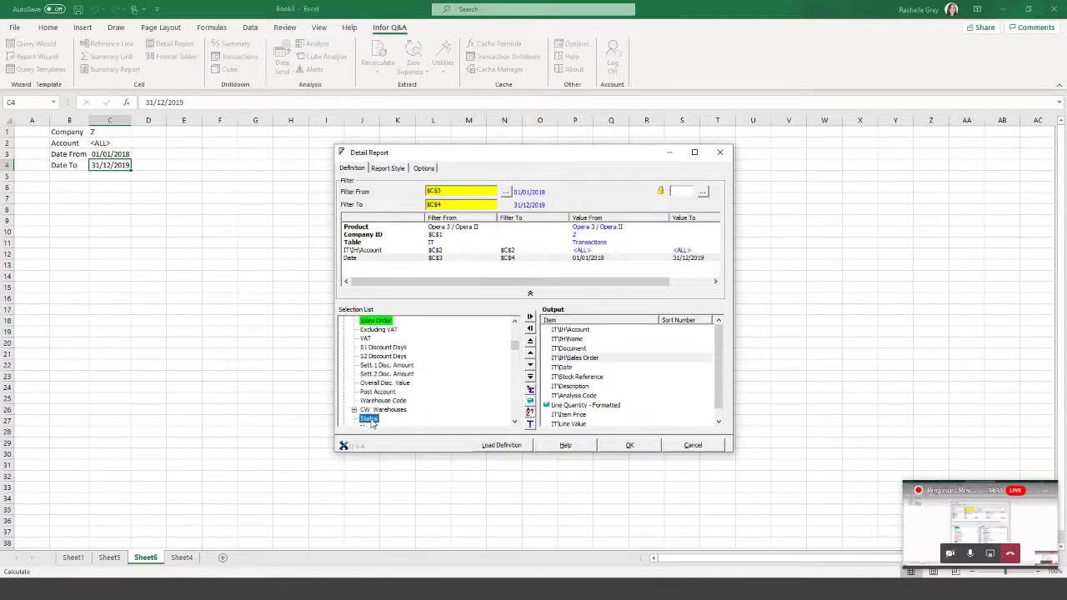
scroll(372, 424, "down", 1)
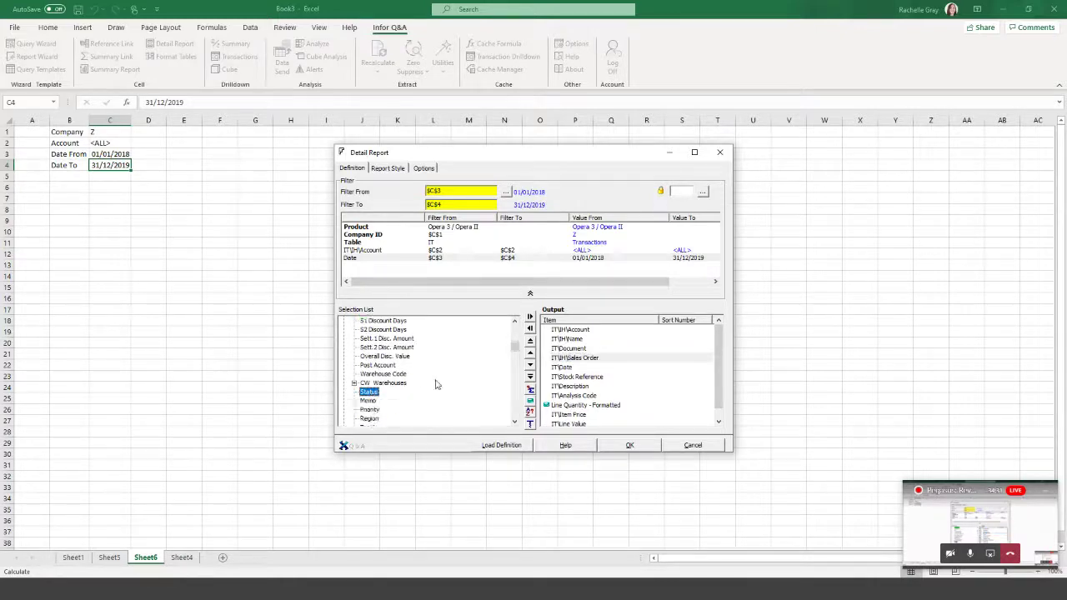
double_click(371, 396)
scroll(715, 403, "down", 1)
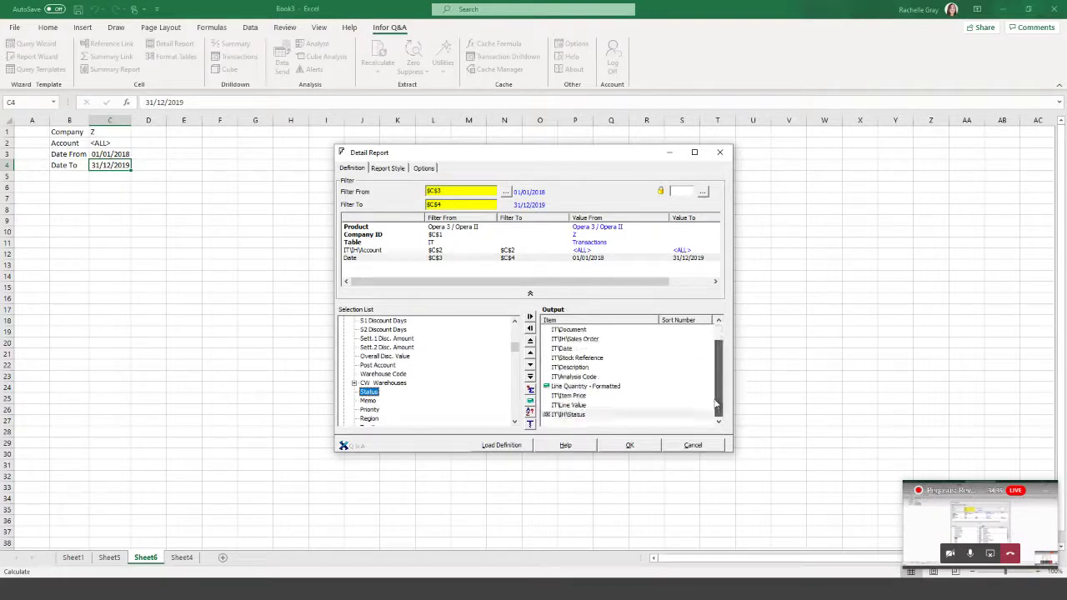
left_click_drag(581, 415, 471, 276)
Set the Status filter to O Order.
left_click(506, 192)
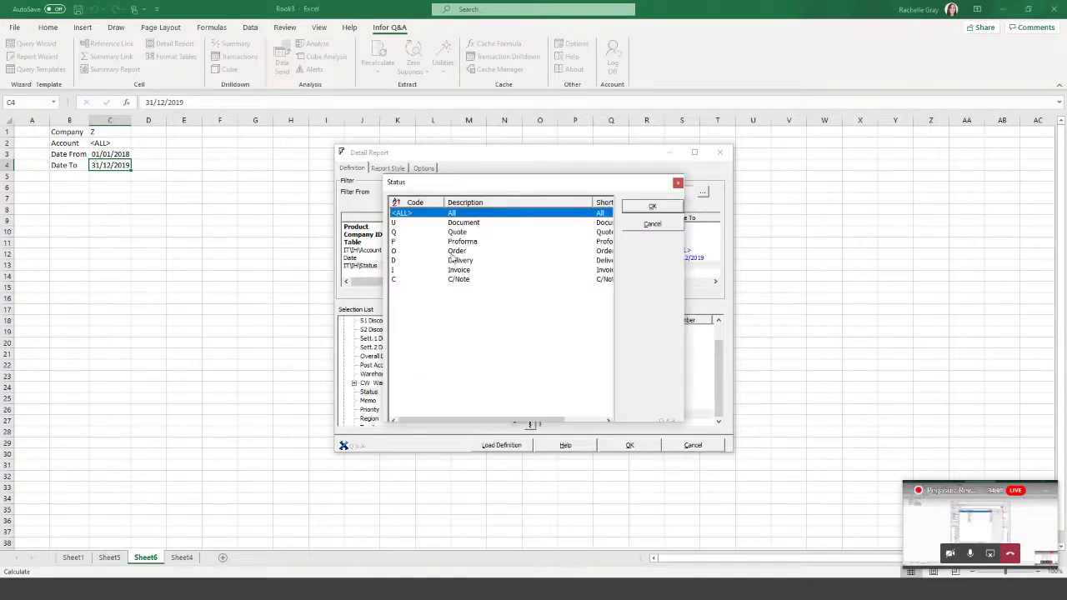
left_click(452, 253)
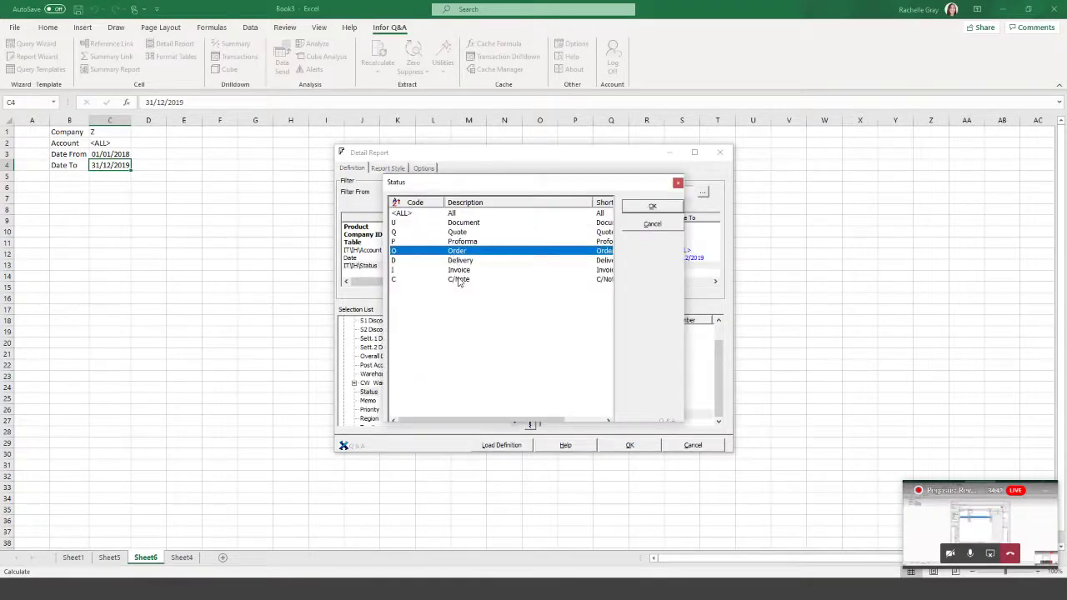
left_click(661, 208)
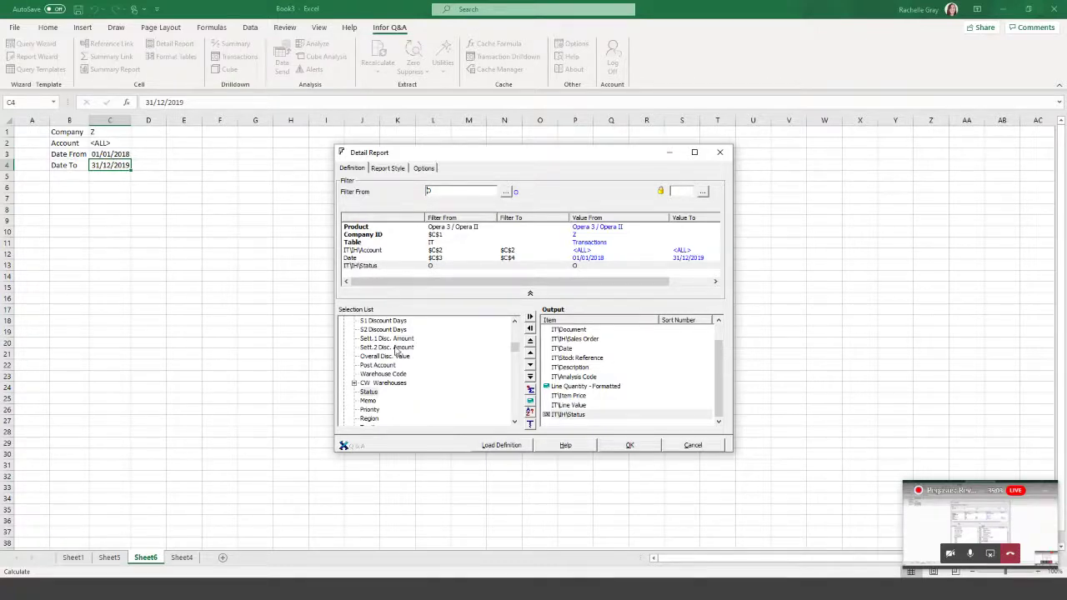
Collapse IH Headers and run the Detail Report onto Sheet6.
left_click_drag(516, 349, 515, 330)
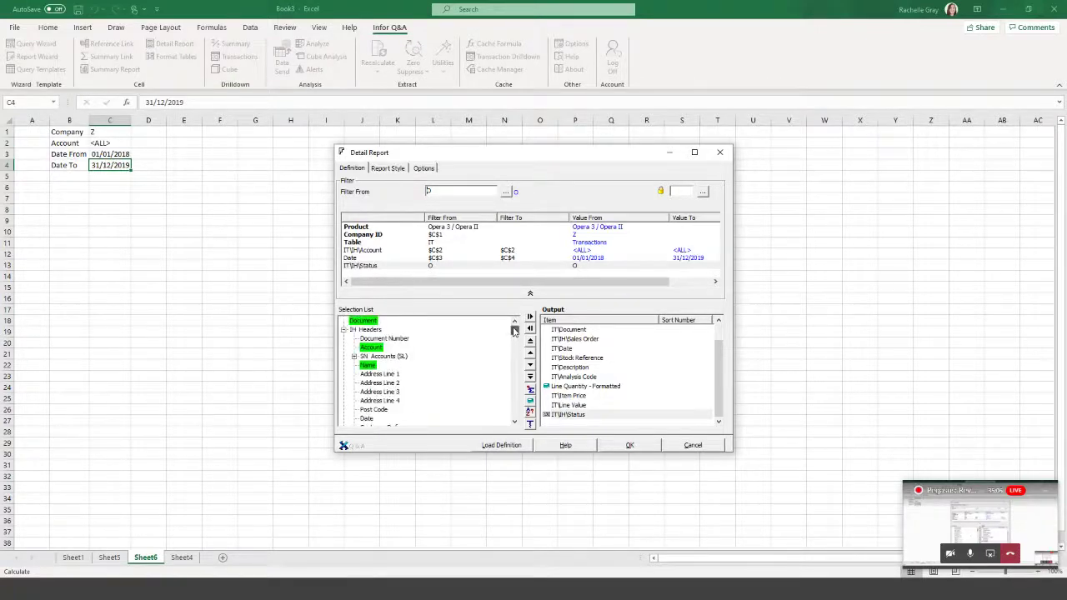
left_click(343, 331)
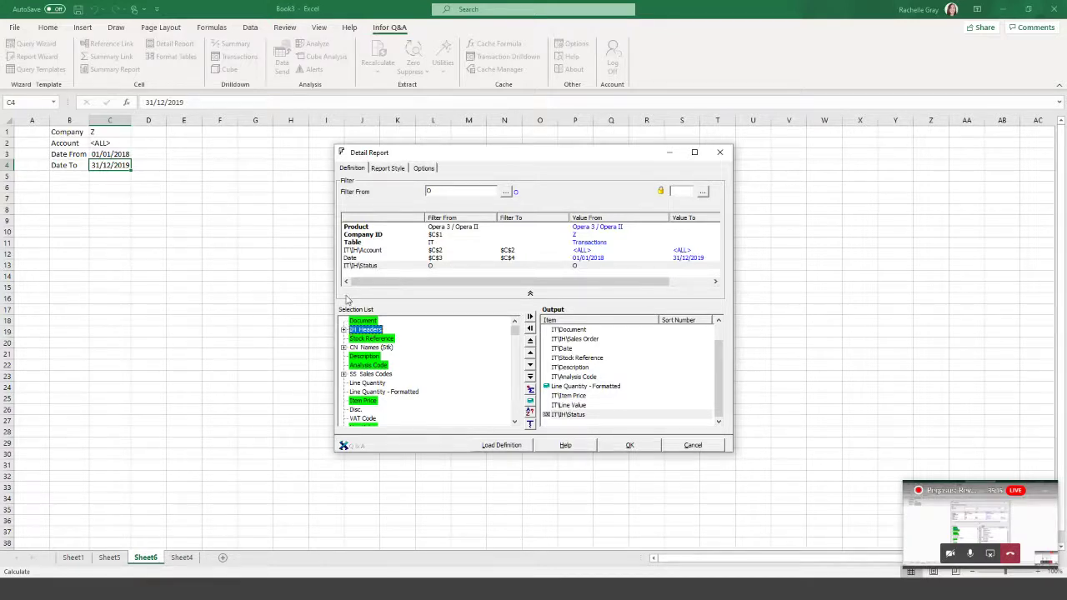
left_click(631, 446)
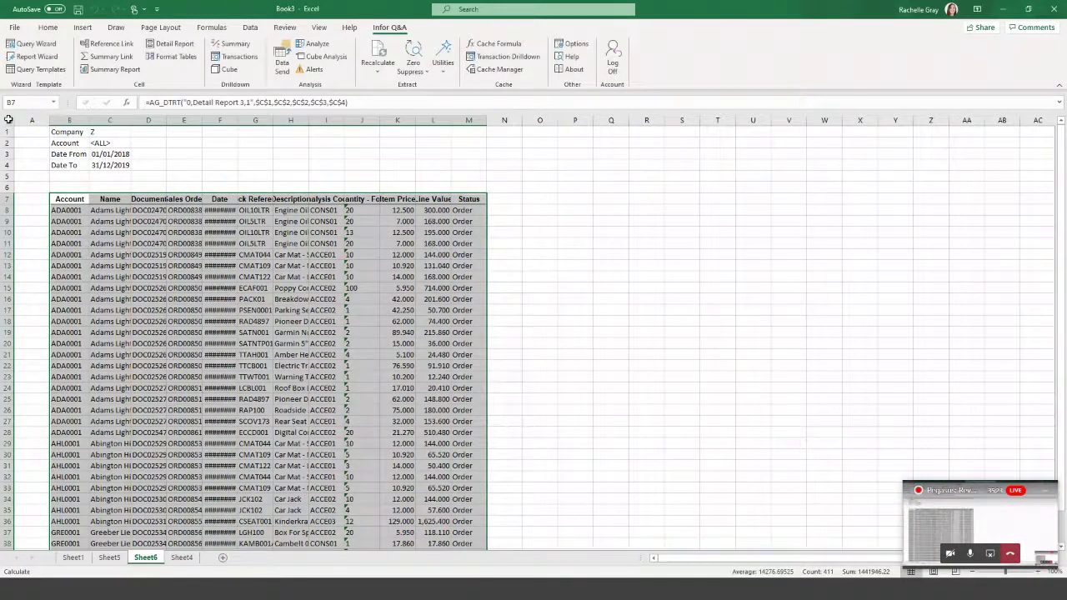
AutoFit every column on the sheet to its contents.
left_click(8, 121)
double_click(43, 121)
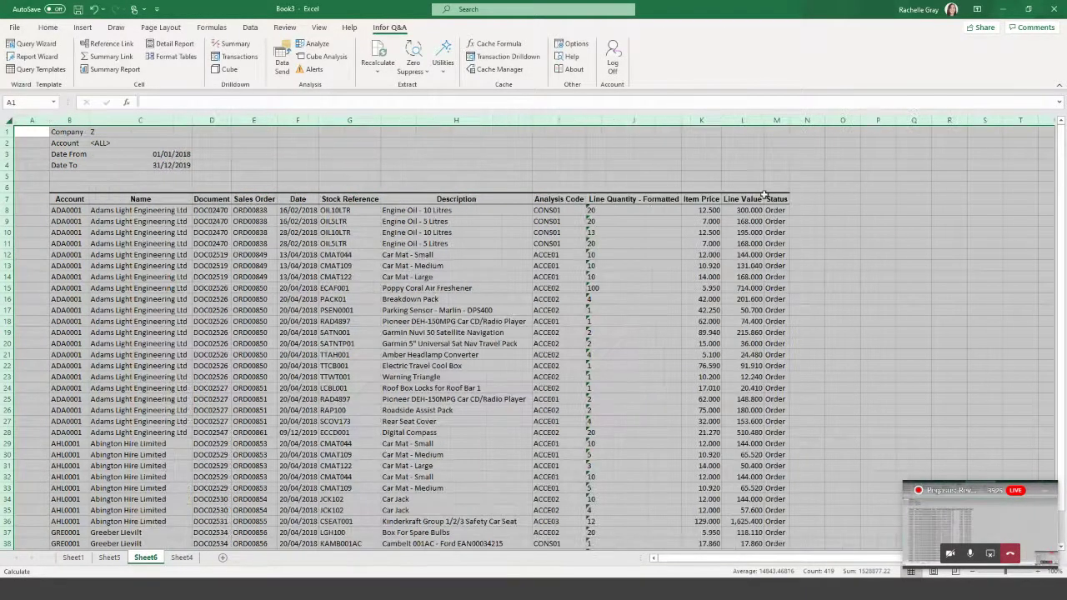
left_click(742, 142)
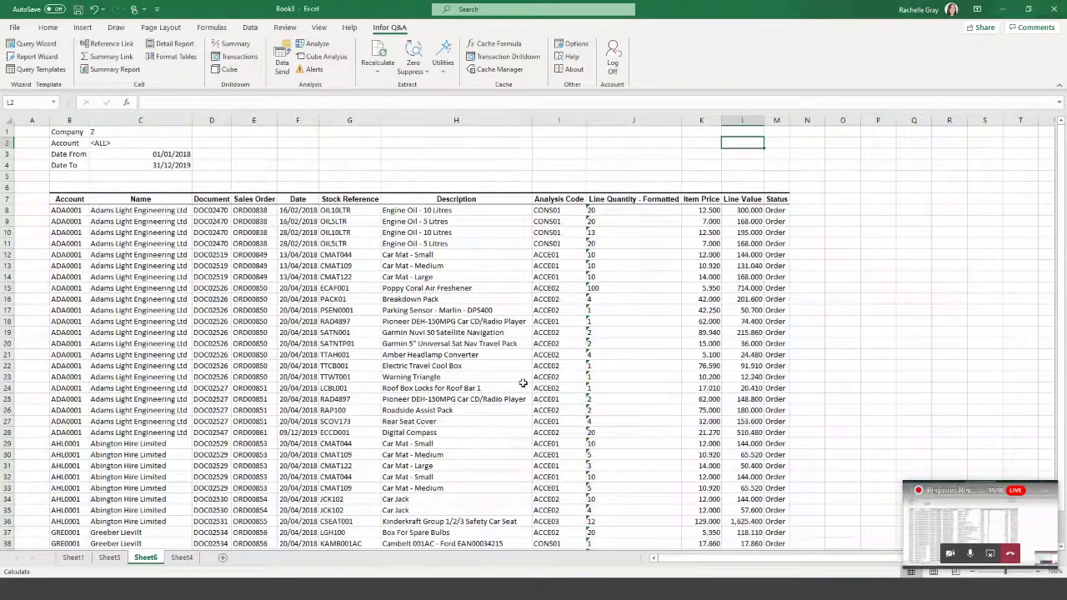
Check the Status and Analysis Code columns, then select report cell B7.
left_click(783, 120)
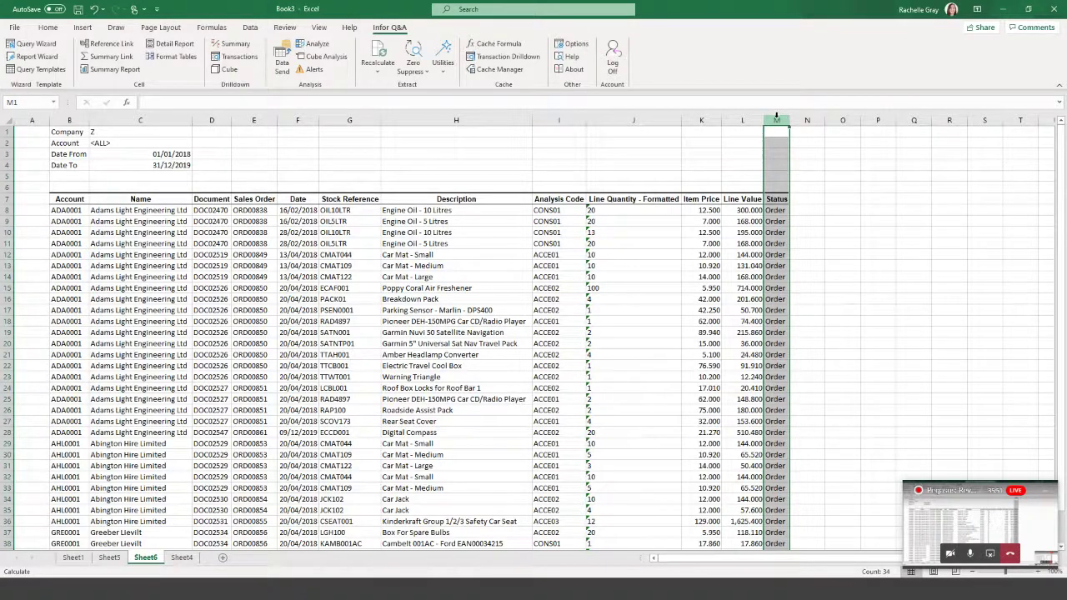
left_click(572, 119)
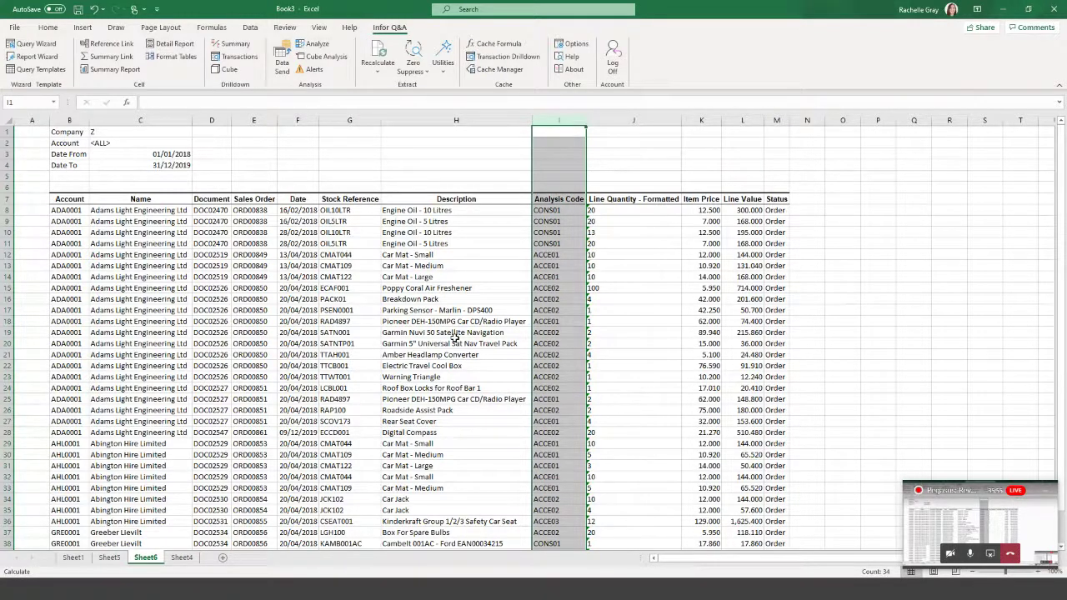
left_click(70, 188)
left_click(70, 199)
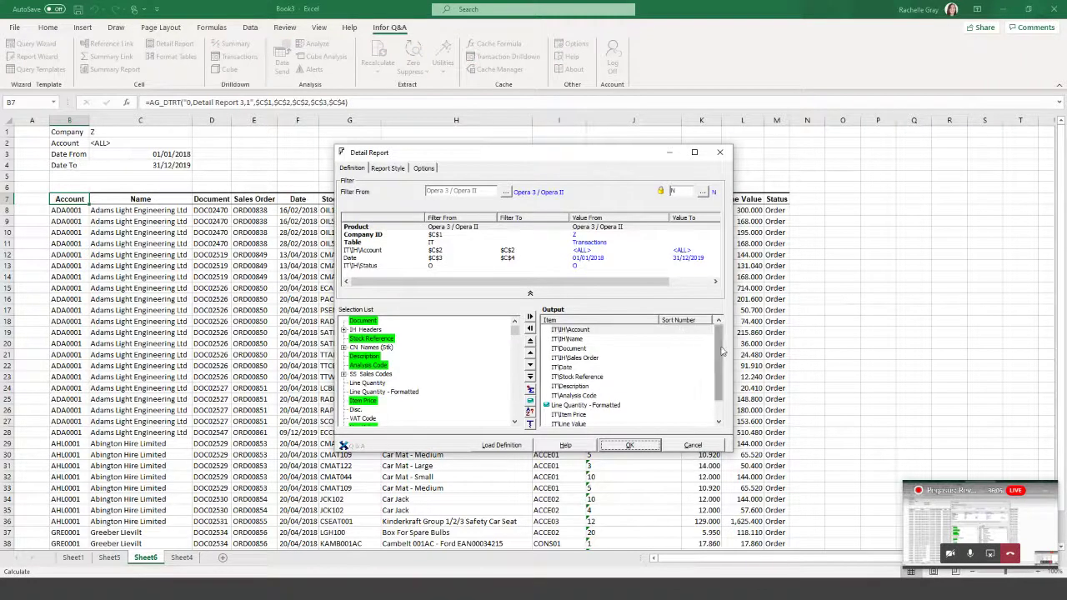
Remove IT\IH\Status from Output and rerun the report, ending at Line Value.
left_click_drag(488, 403, 457, 402)
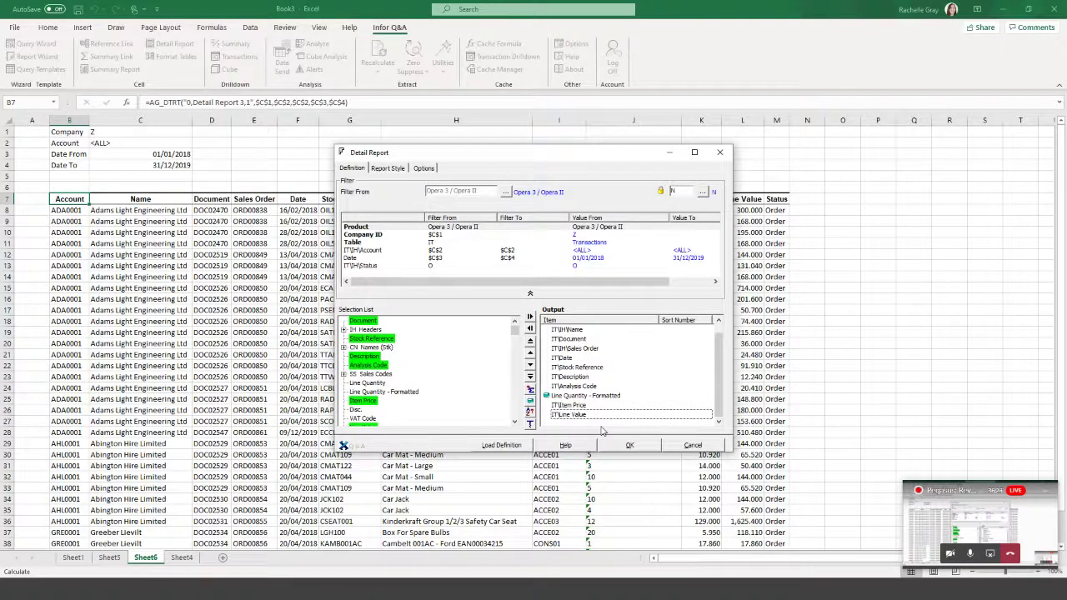
left_click(630, 447)
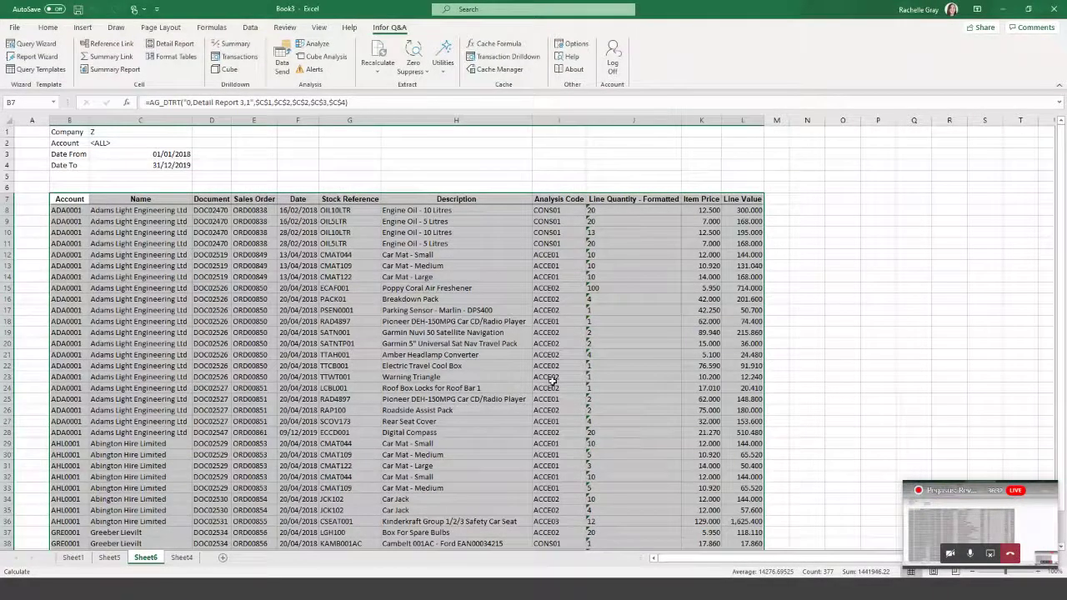
left_click(252, 166)
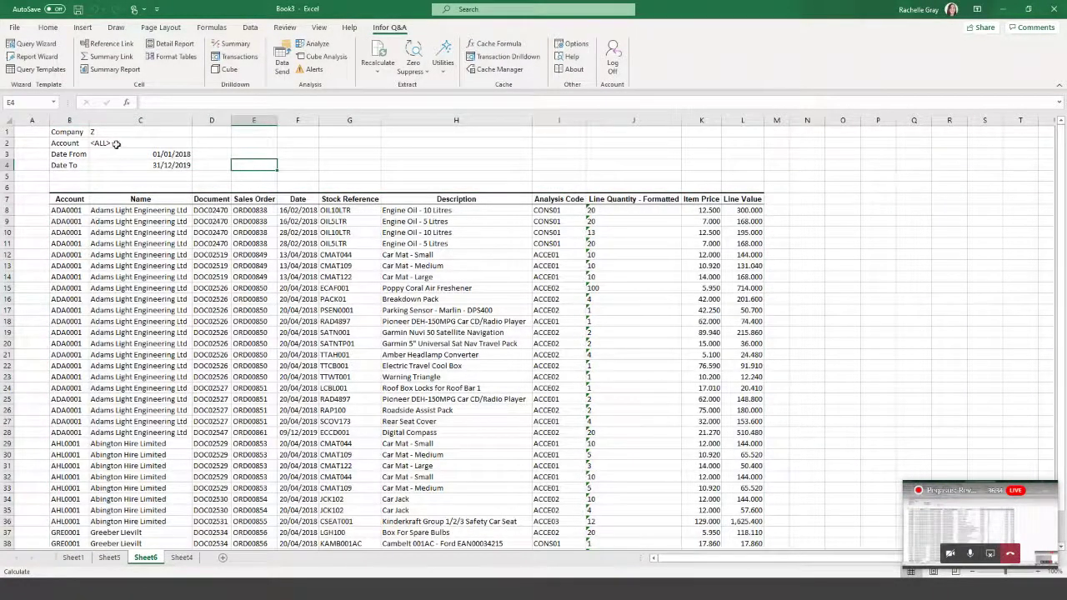